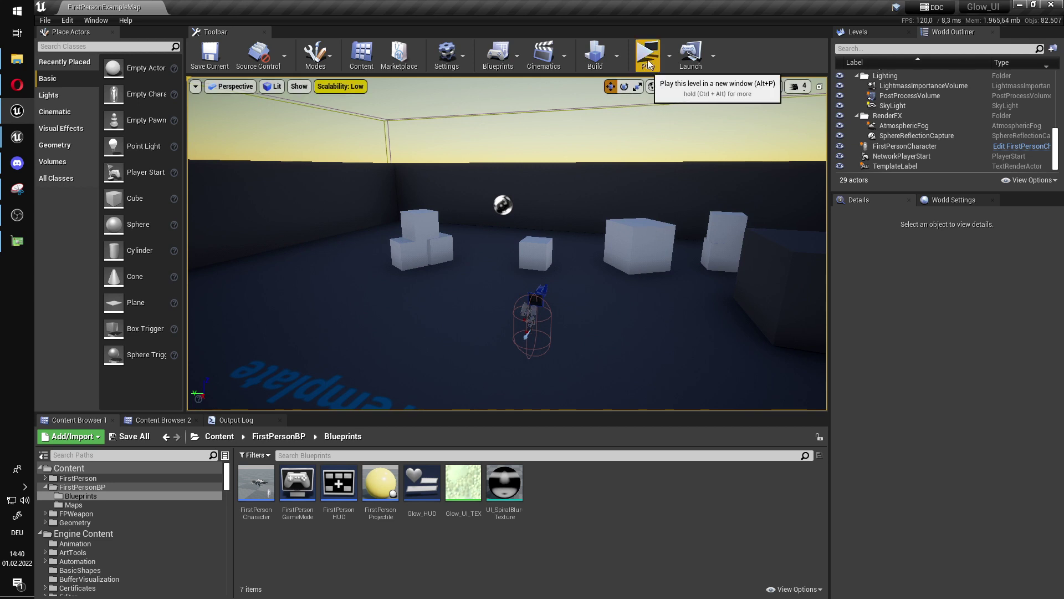
# Switch to the SPE_Project editor, save the SPE_UI_Glow material and bring up the SPE_UI_Screen_HUD widget.
pyautogui.moveTo(17, 137)
pyautogui.click(82, 179)
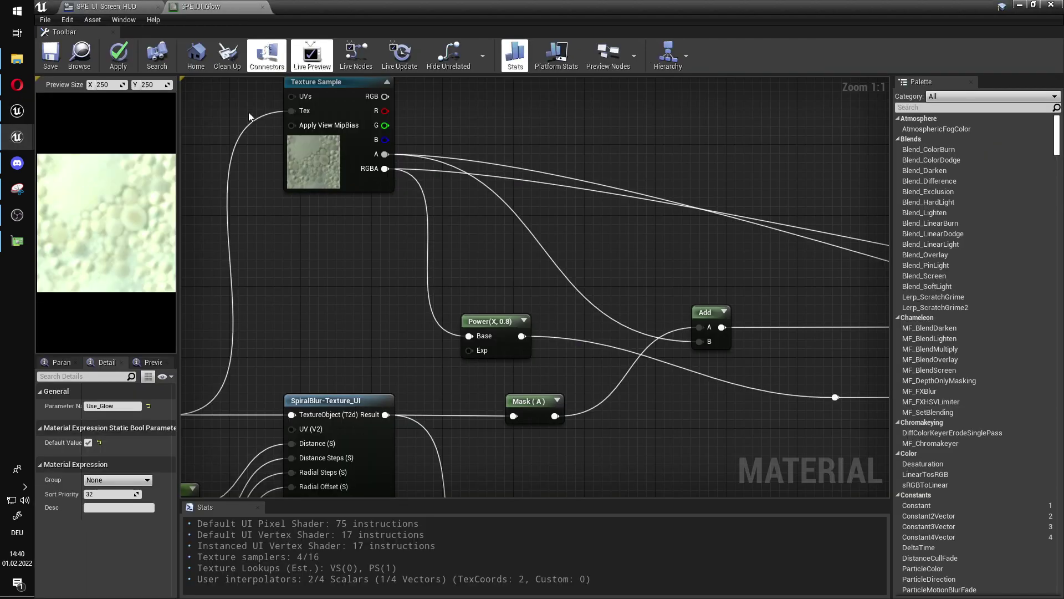
pyautogui.click(51, 56)
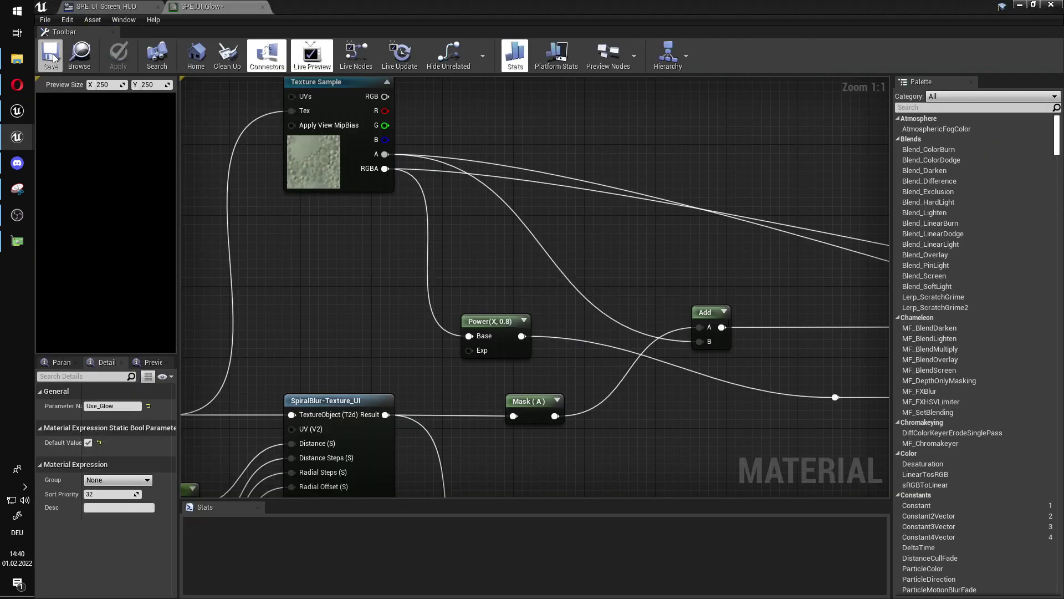
pyautogui.click(120, 6)
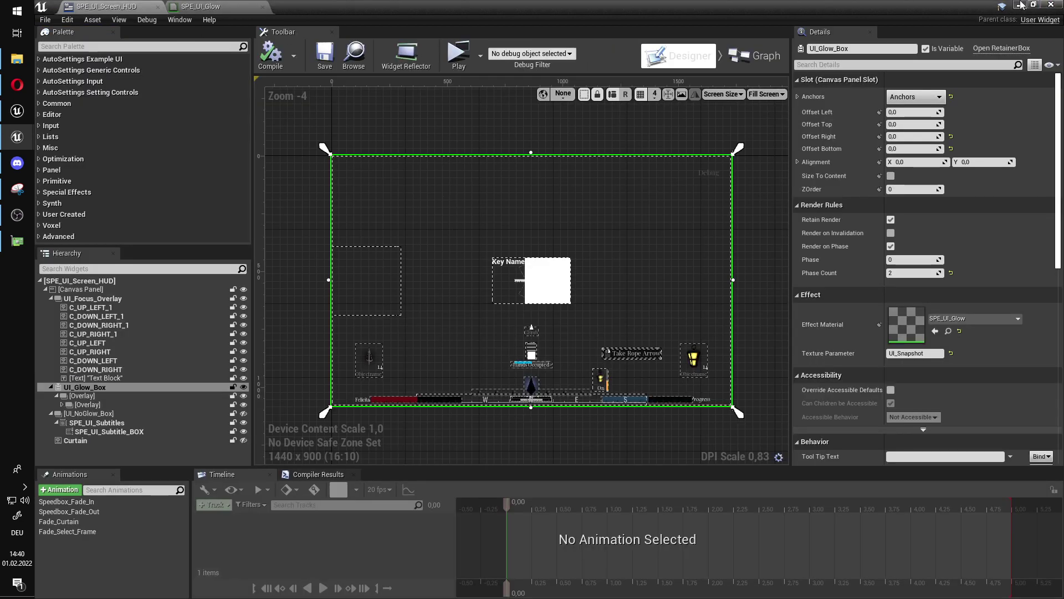
# Play the S_SPE_Mission_Tester level in a preview window and move through the room to view the HUD.
pyautogui.click(1022, 5)
pyautogui.click(825, 53)
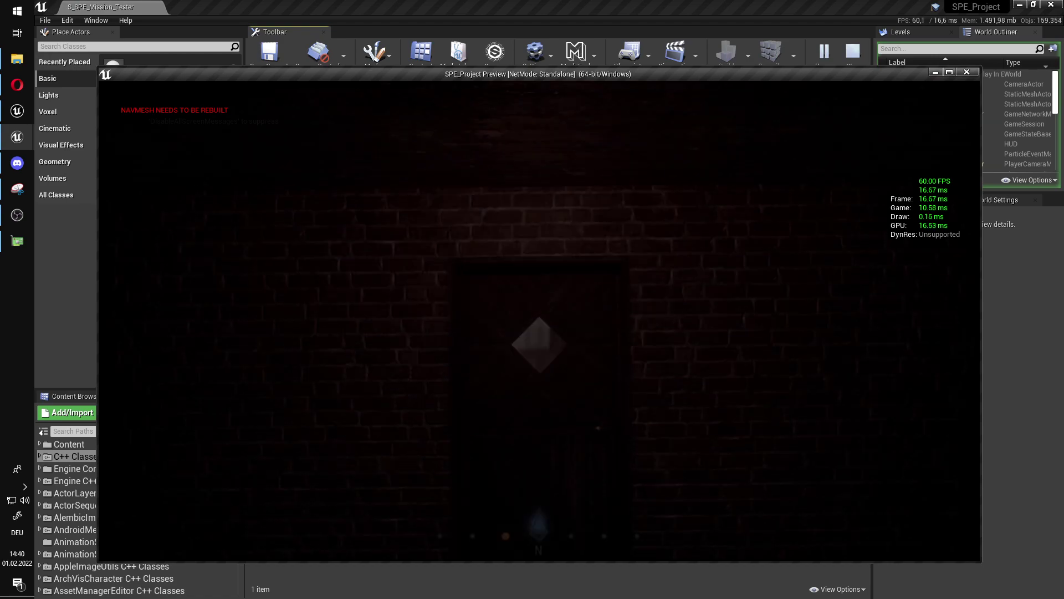
pyautogui.press('w')
pyautogui.press('e')
pyautogui.press('e')
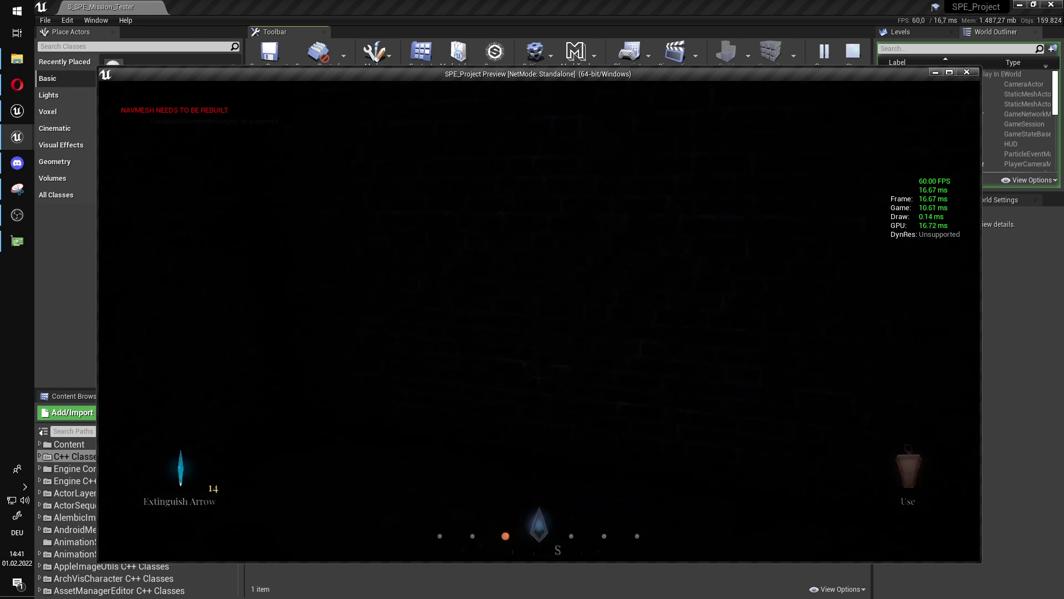
# View the item tooltips in the in-game inventory and equip the Noise Arrow.
pyautogui.press('Tab')
pyautogui.moveTo(359, 195)
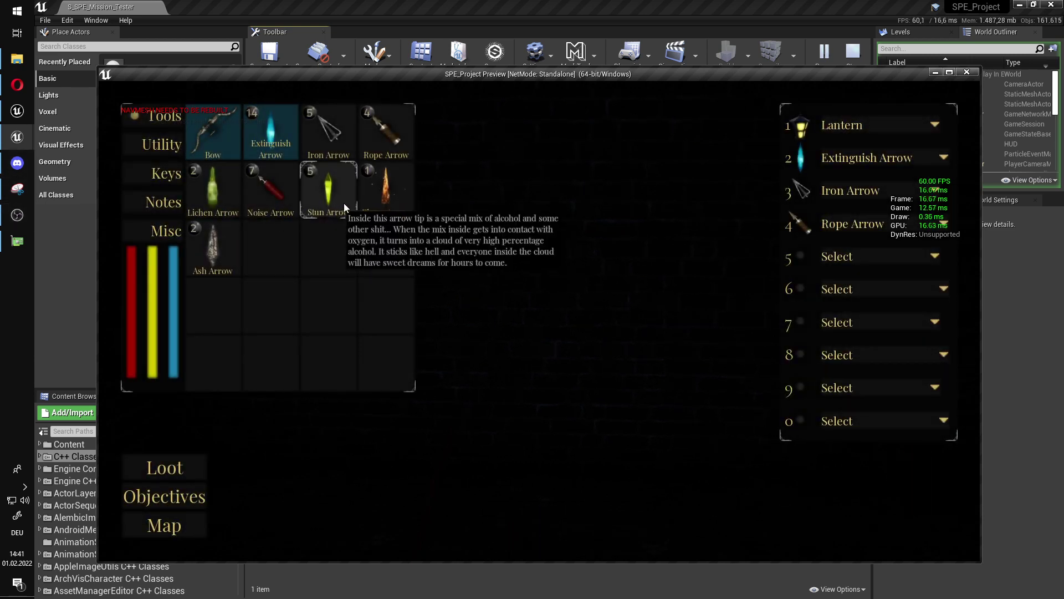
pyautogui.press('Tab')
pyautogui.press('Tab')
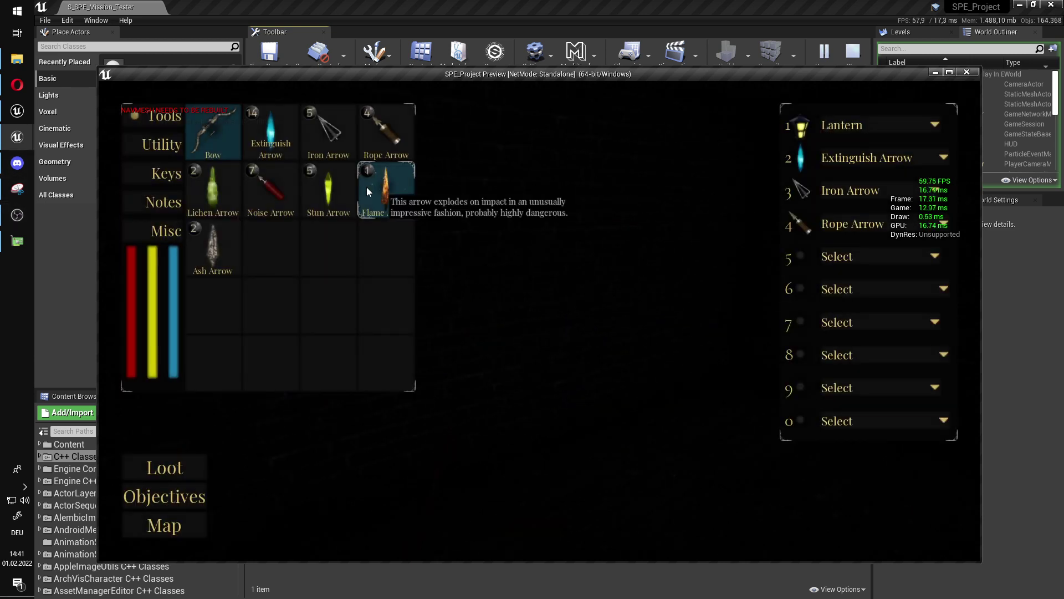
pyautogui.click(268, 186)
pyautogui.press('Tab')
# Toggle the lantern in the running preview to view its HUD icon in the lit and unlit states.
pyautogui.press('f')
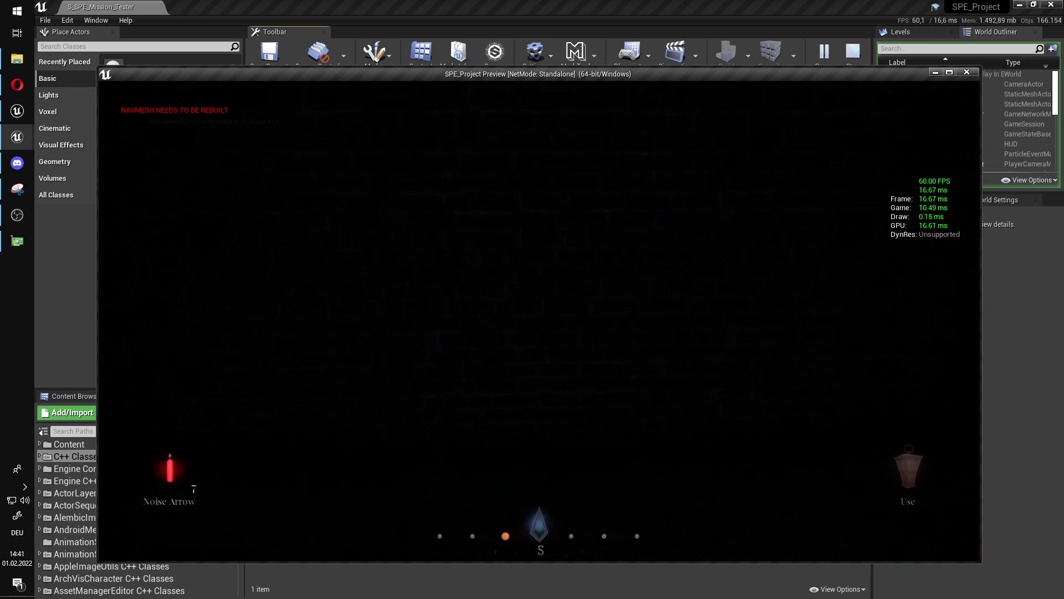
pyautogui.press('f')
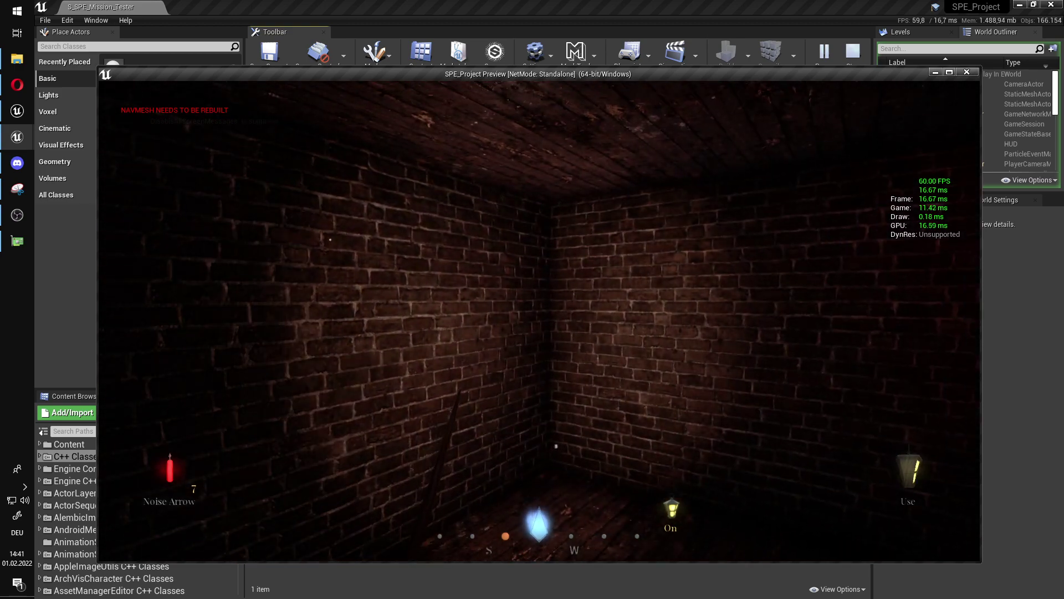
pyautogui.press('f')
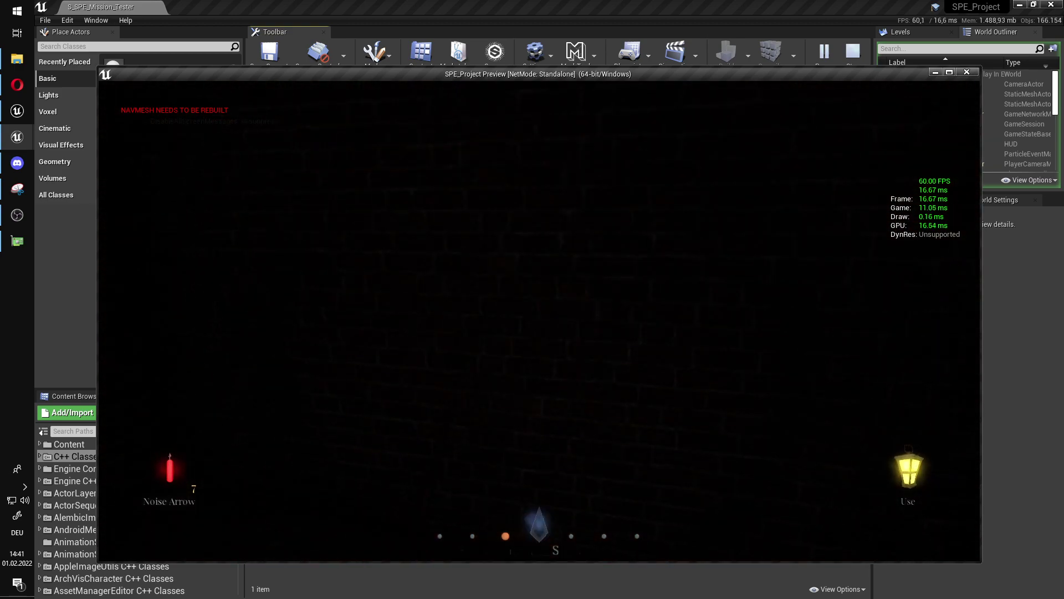
# Look through the video settings in the game's pause menu and leave them.
pyautogui.press('Escape')
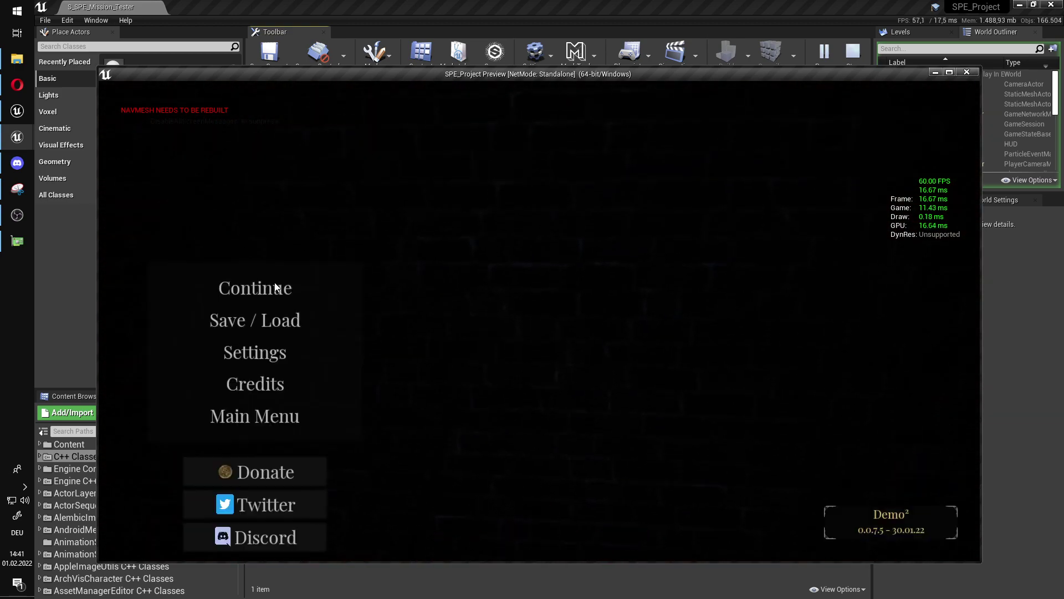
pyautogui.click(311, 349)
pyautogui.scroll(-2, 754, 459)
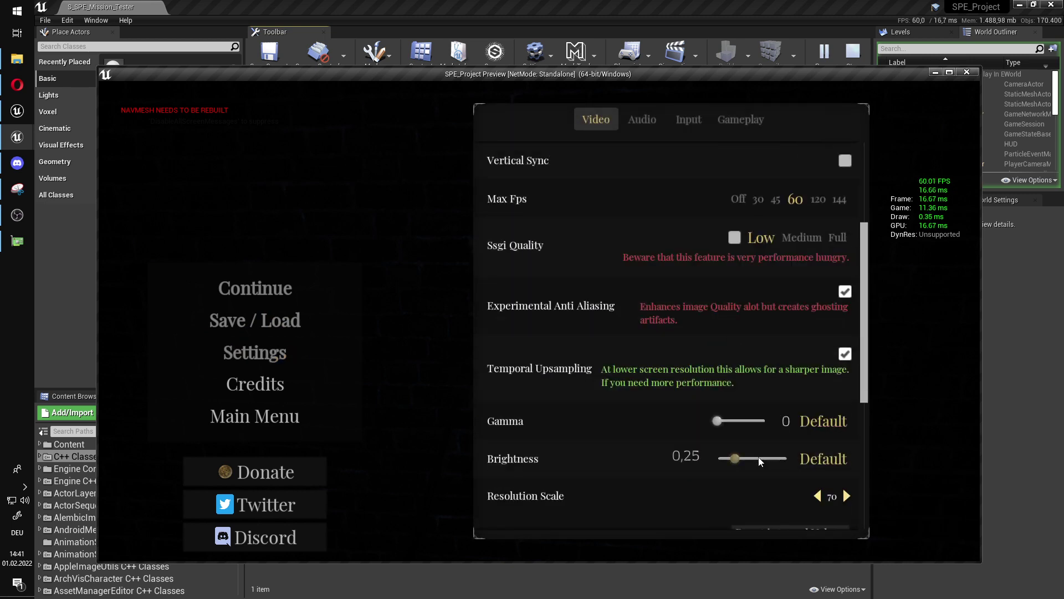
pyautogui.press('Escape')
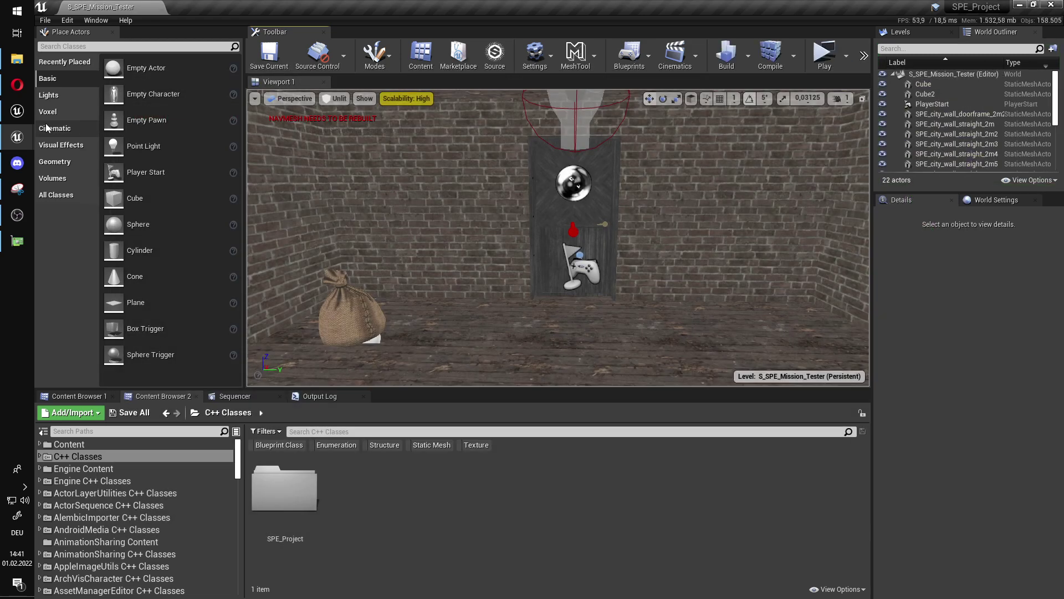
# Switch to the Glow_UI project and open the Glow_HUD widget blueprint from the Blueprints folder.
pyautogui.click(17, 111)
pyautogui.moveTo(507, 244); pyautogui.dragTo(338, 266, button='right')
pyautogui.moveTo(432, 258); pyautogui.dragTo(460, 258, button='right')
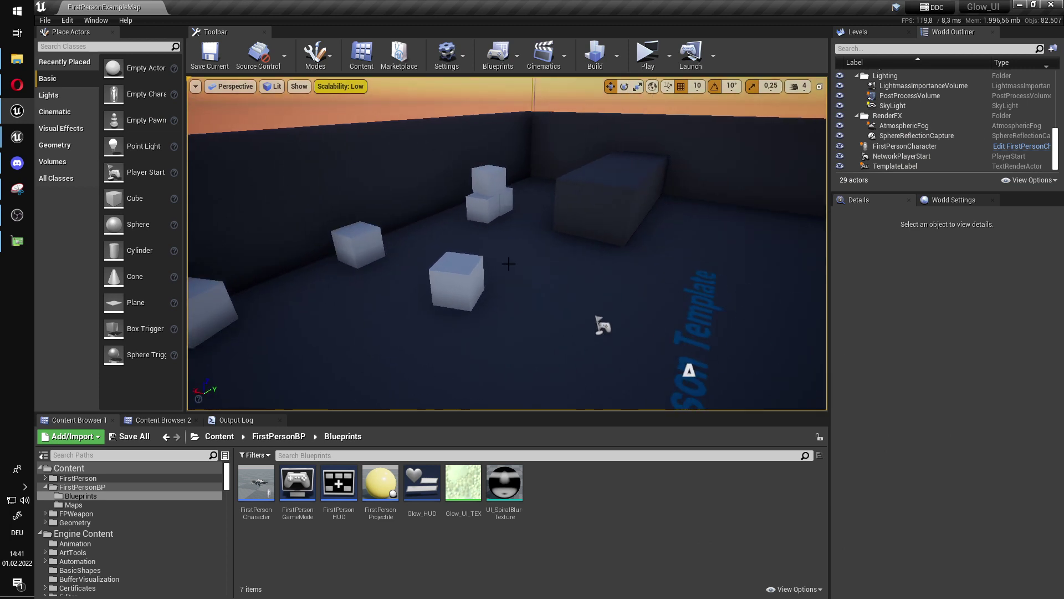
pyautogui.moveTo(509, 263)
pyautogui.mouseDown(button='right')
pyautogui.moveTo(515, 211)
pyautogui.moveTo(671, 263)
pyautogui.moveTo(669, 233)
pyautogui.moveTo(666, 283)
pyautogui.moveTo(668, 274)
pyautogui.moveTo(521, 255)
pyautogui.moveTo(499, 271)
pyautogui.moveTo(466, 247)
pyautogui.moveTo(515, 268)
pyautogui.mouseUp(button='right')
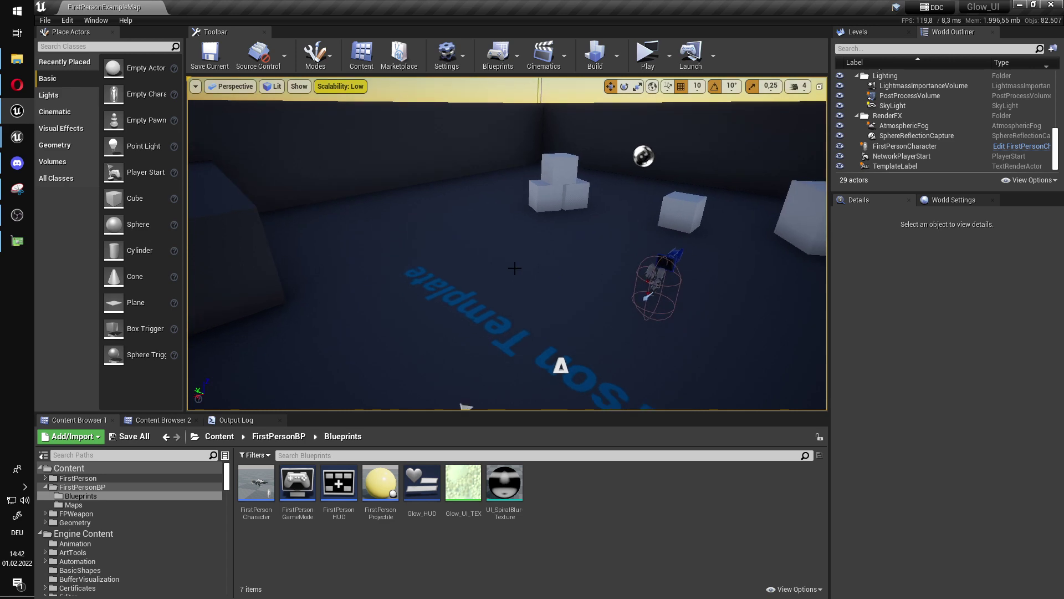
pyautogui.doubleClick(422, 483)
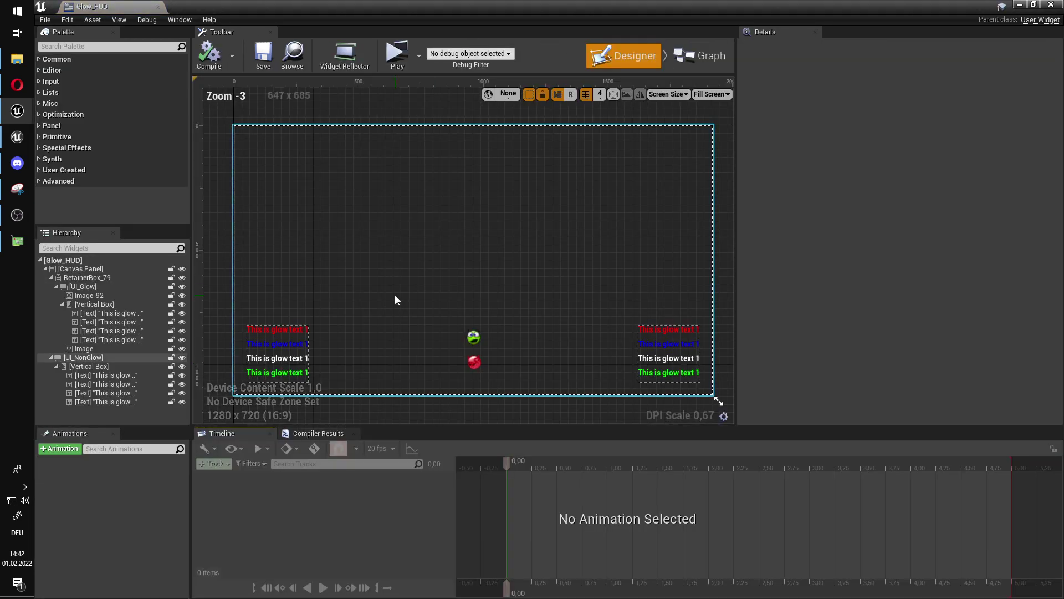
pyautogui.moveTo(394, 254); pyautogui.dragTo(390, 215, button='right')
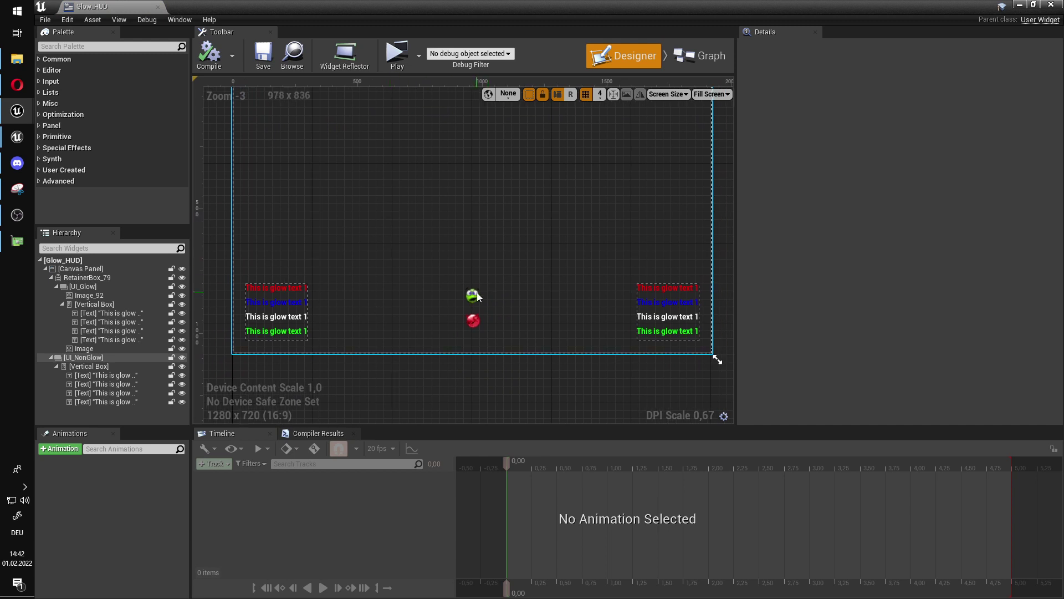
# Examine the UI_NonGlow overlay and its vertical box of text widgets in the Glow_HUD designer.
pyautogui.click(110, 358)
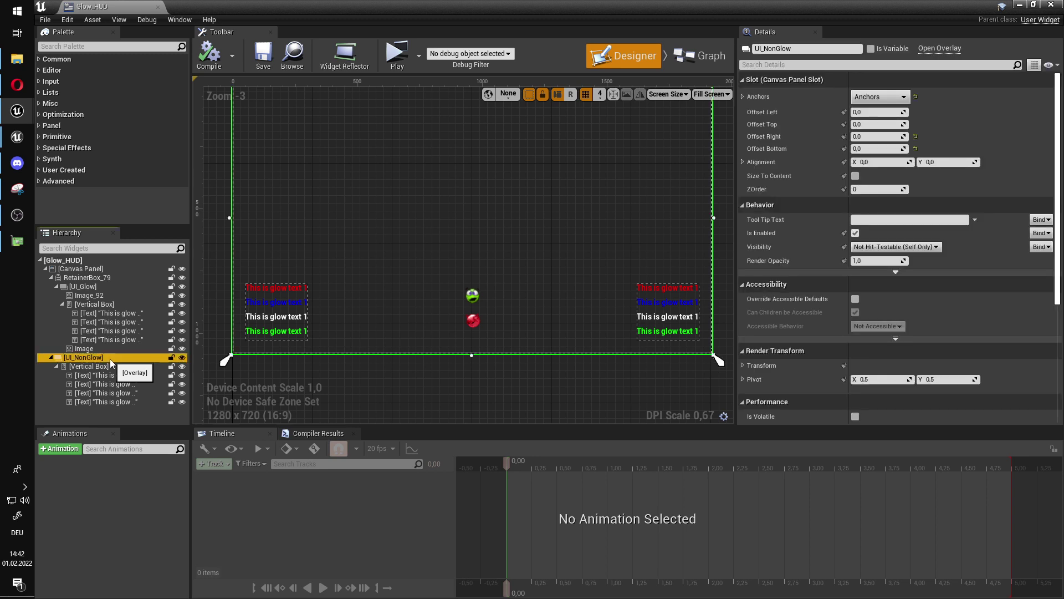
pyautogui.click(110, 367)
pyautogui.moveTo(602, 311); pyautogui.dragTo(477, 217, button='right')
pyautogui.scroll(5, 544, 285)
pyautogui.scroll(3, 544, 289)
pyautogui.scroll(-7, 637, 380)
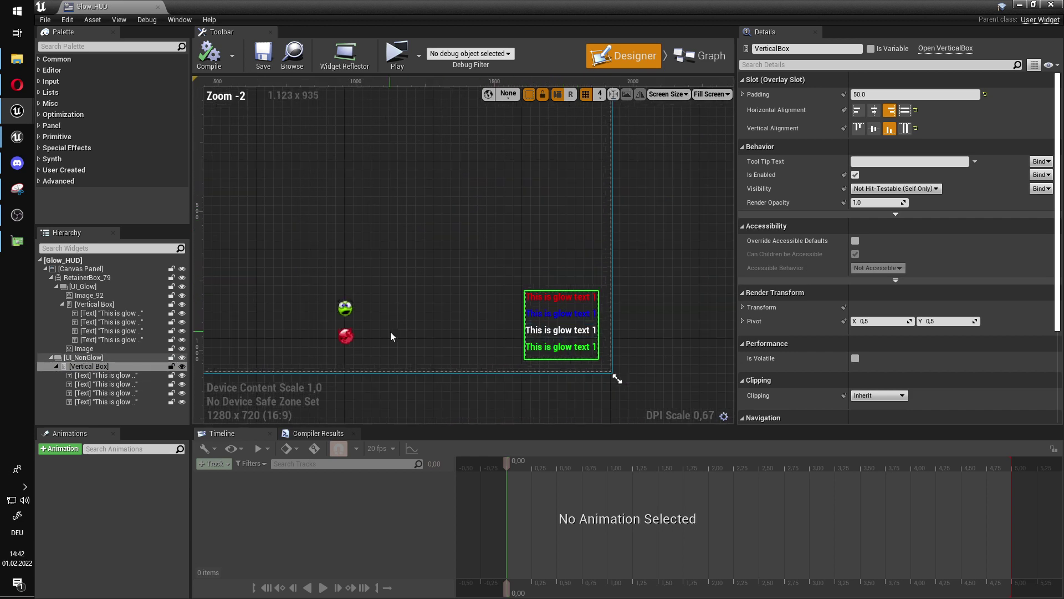
pyautogui.moveTo(614, 376); pyautogui.dragTo(629, 285, button='right')
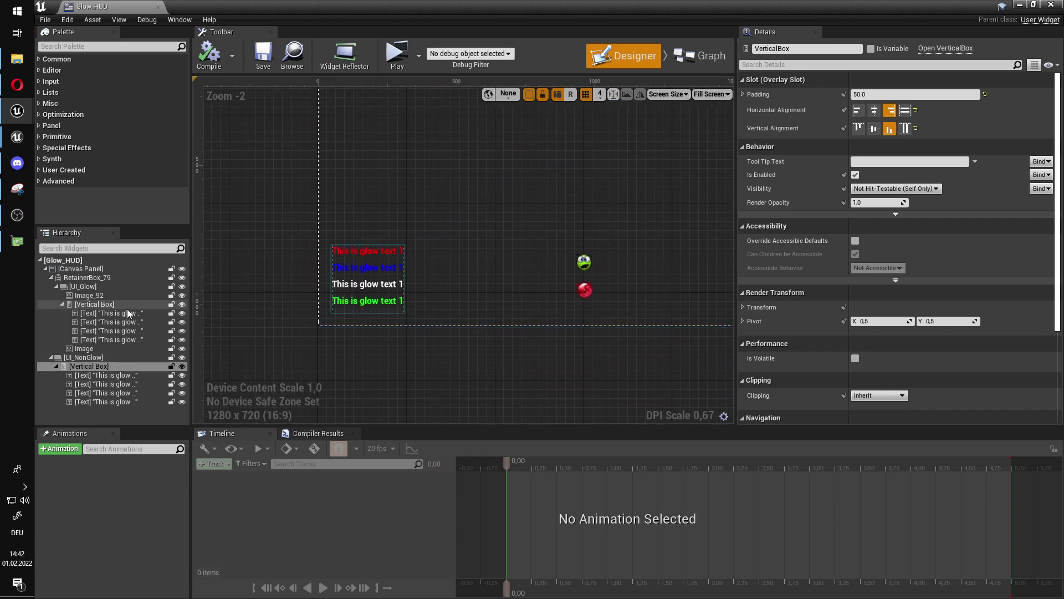
# Examine the UI_Glow overlay's two face images and its text widgets up close in the designer.
pyautogui.click(93, 288)
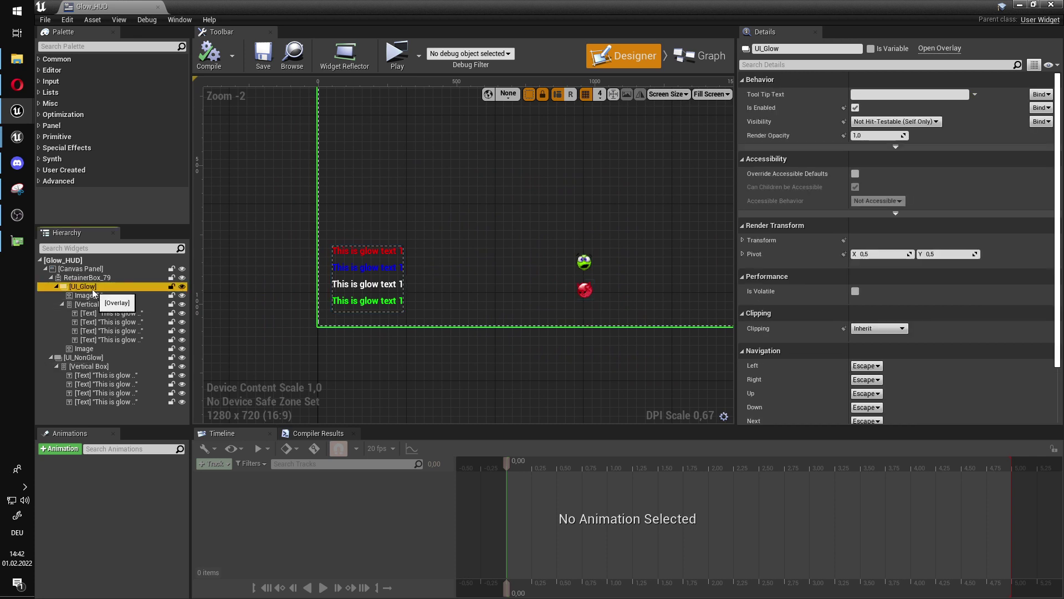
pyautogui.moveTo(377, 232); pyautogui.dragTo(409, 269, button='right')
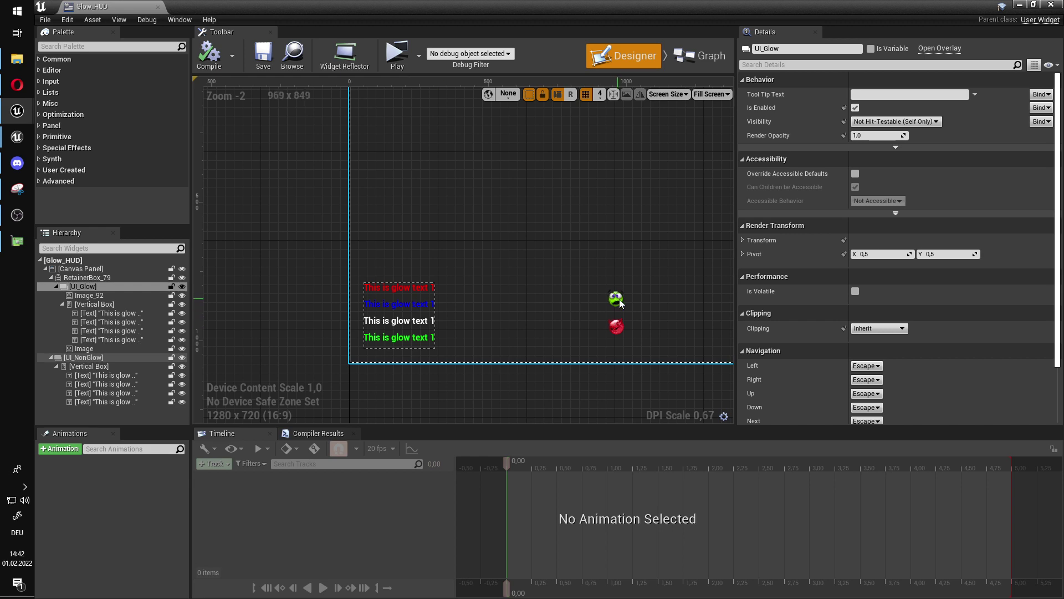
pyautogui.scroll(8, 620, 300)
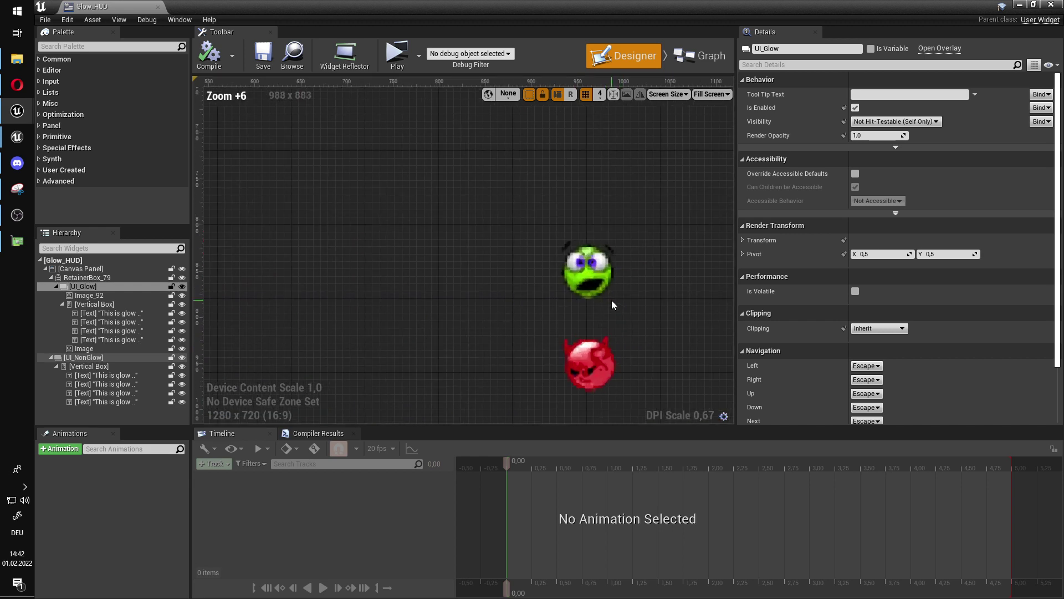
pyautogui.scroll(-6, 610, 298)
pyautogui.moveTo(454, 340); pyautogui.dragTo(514, 323, button='right')
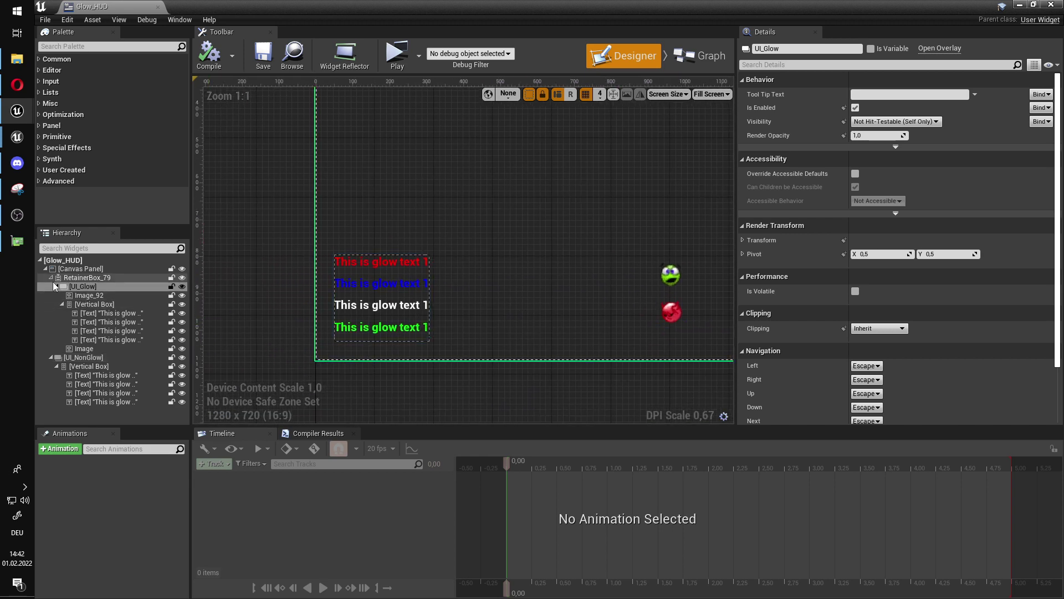
# Play the FirstPersonExampleMap level, compare the glowing and non-glowing HUD elements against dark surroundings, and stop the preview.
pyautogui.doubleClick(613, 4)
pyautogui.click(647, 62)
pyautogui.click(648, 61)
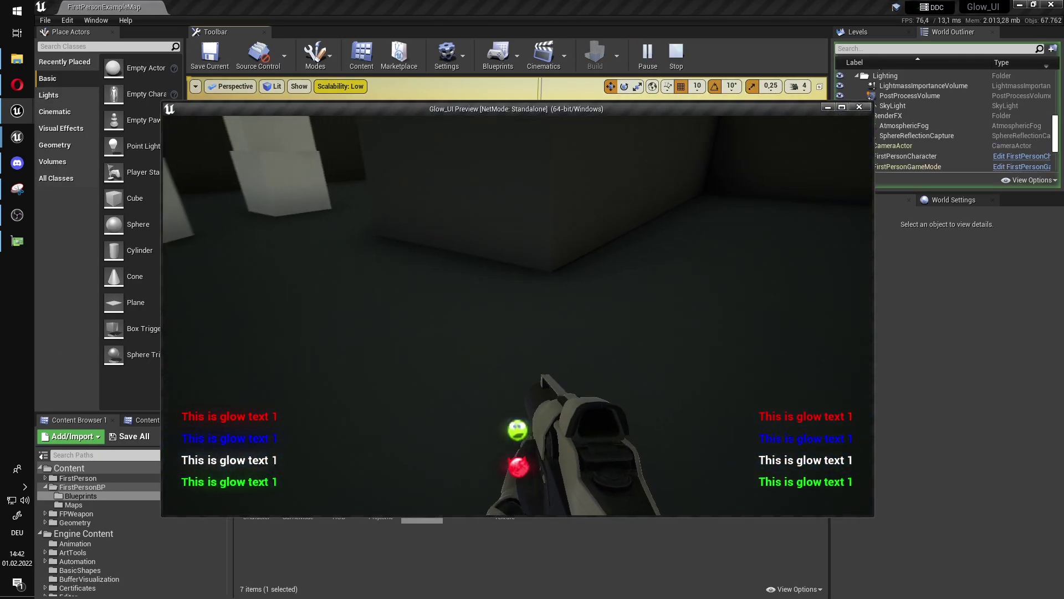
pyautogui.press('w')
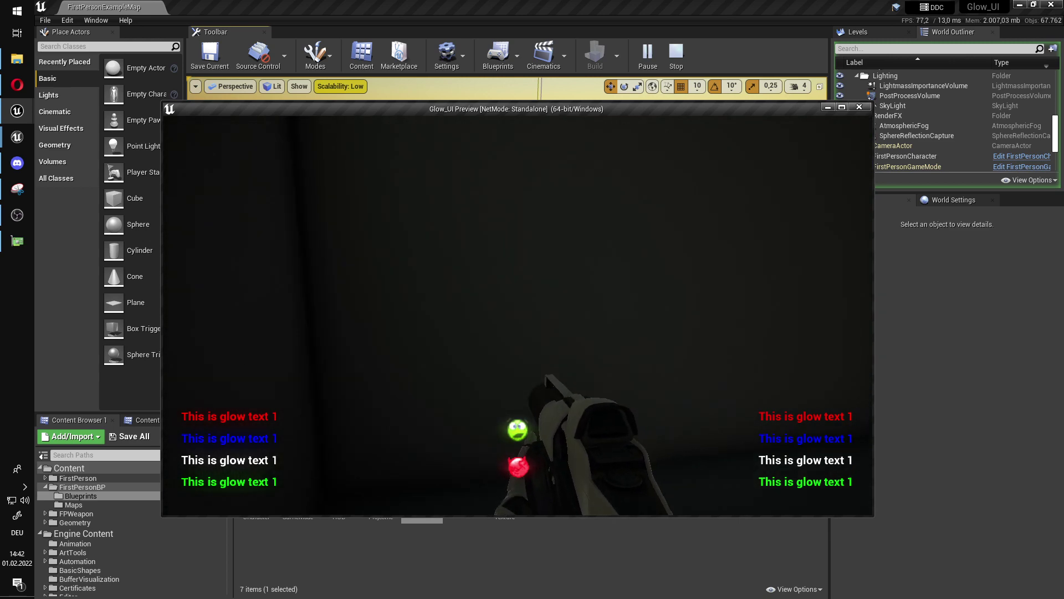
pyautogui.press('Escape')
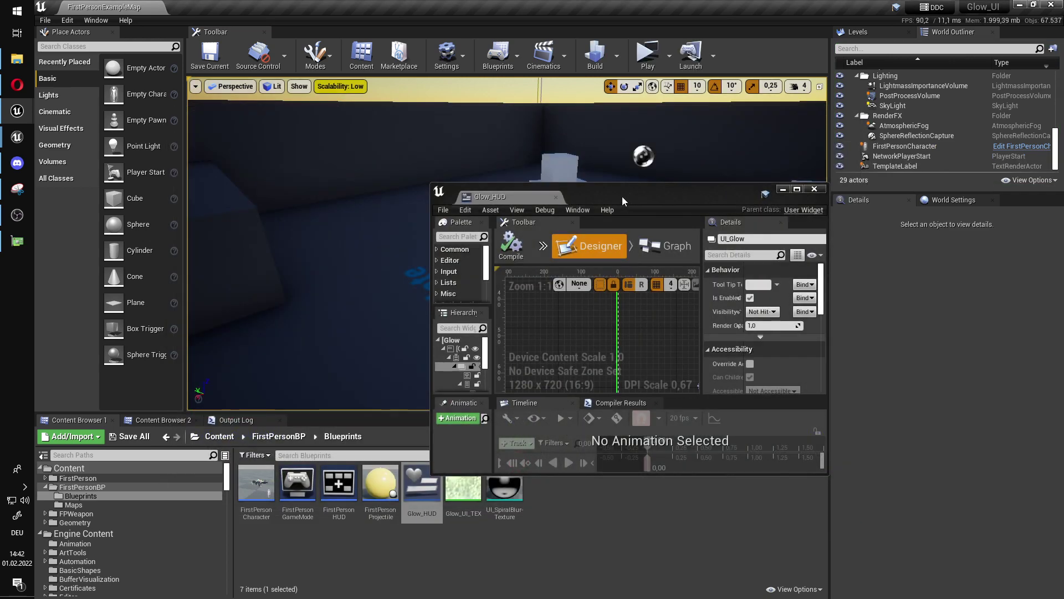
# Open the FirstPersonCharacter blueprint and maximize the asset editor window.
pyautogui.moveTo(621, 195); pyautogui.dragTo(597, 152)
pyautogui.doubleClick(257, 481)
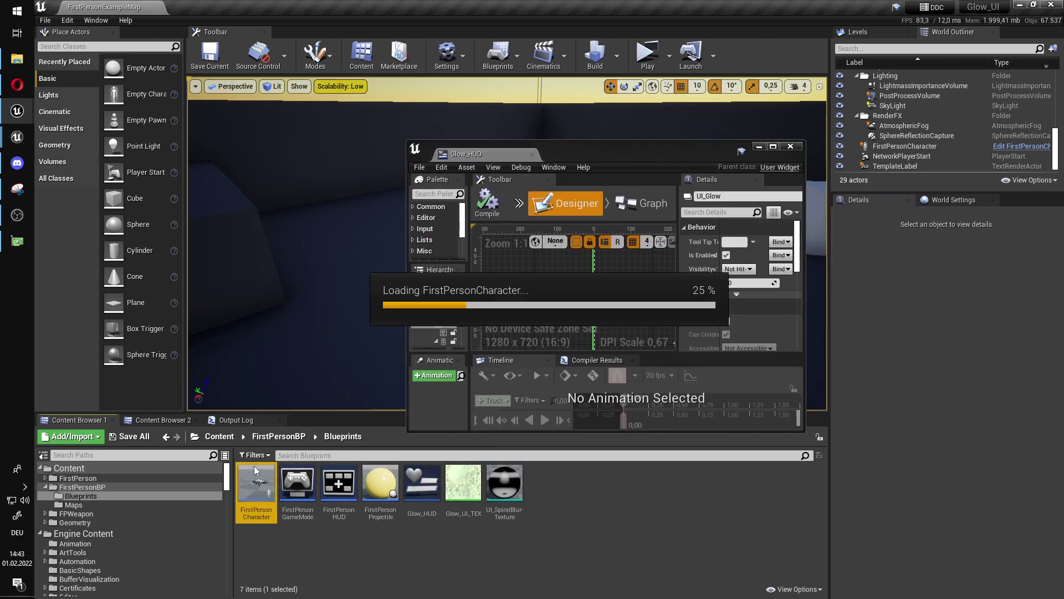
pyautogui.moveTo(683, 153); pyautogui.dragTo(570, 0)
# Examine the Create Glow HUD Widget and Add to Viewport nodes in the Event Graph, and close the FirstPersonCharacter blueprint.
pyautogui.scroll(-3, 467, 202)
pyautogui.moveTo(370, 247); pyautogui.dragTo(412, 307, button='right')
pyautogui.scroll(5, 460, 295)
pyautogui.moveTo(599, 381); pyautogui.dragTo(647, 361, button='right')
pyautogui.click(618, 258)
pyautogui.moveTo(642, 195); pyautogui.dragTo(441, 231, button='right')
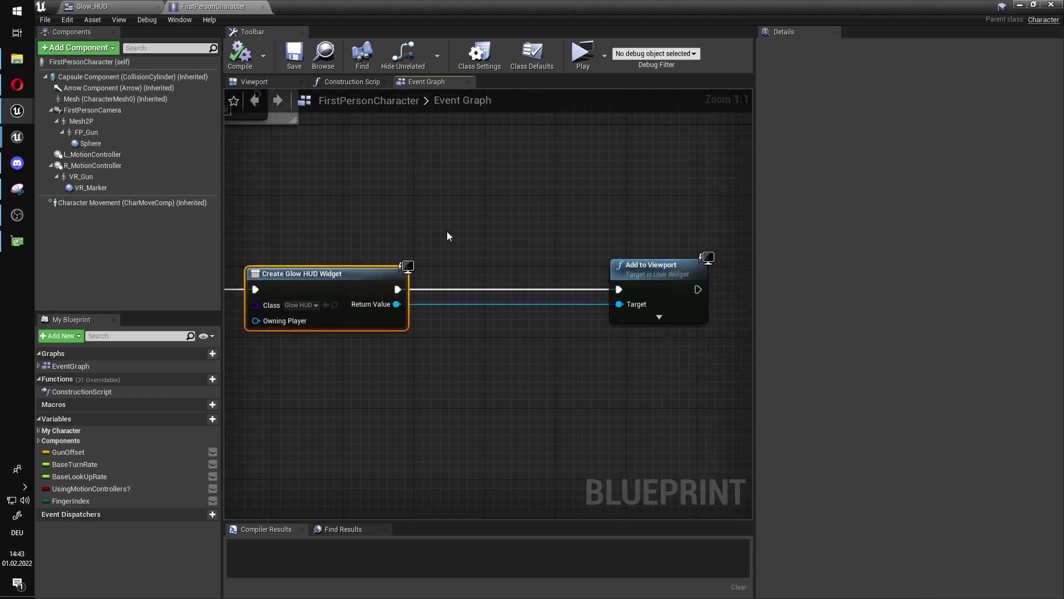
pyautogui.moveTo(341, 219); pyautogui.dragTo(627, 351)
pyautogui.click(533, 238)
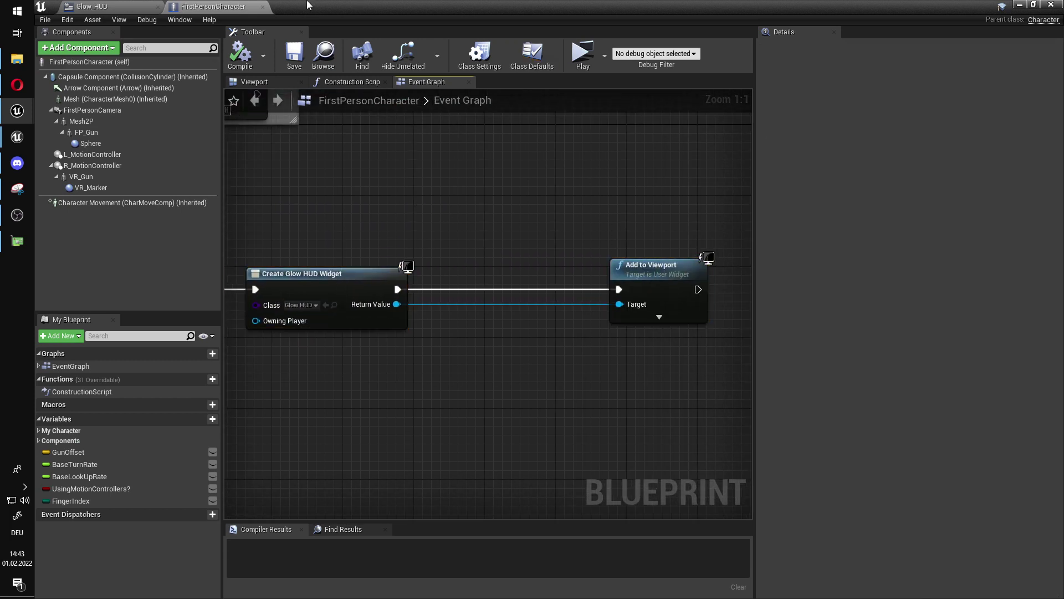
pyautogui.click(263, 7)
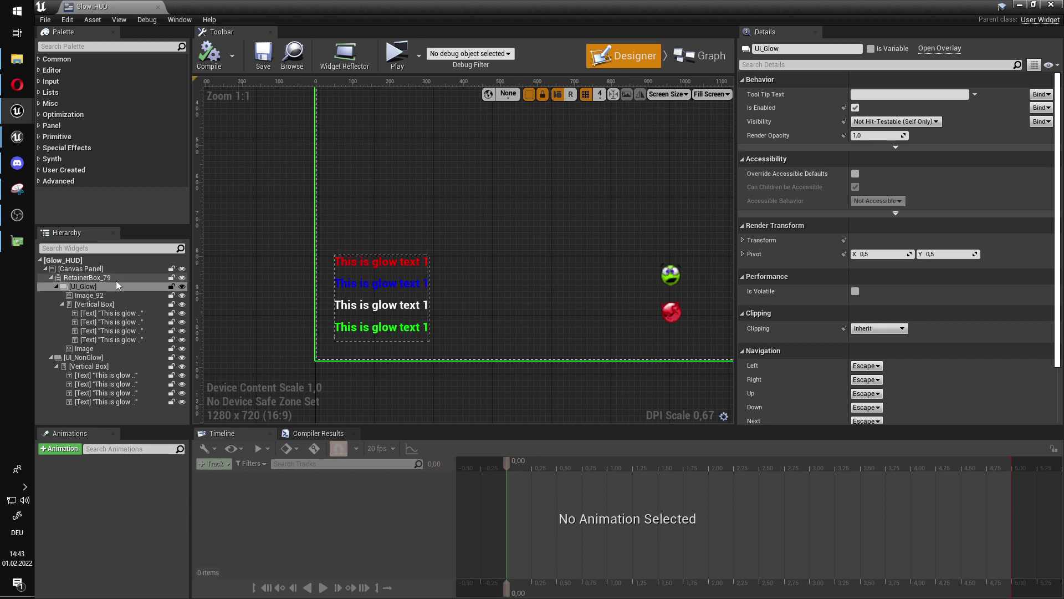
# Select RetainerBox_79 in the Glow_HUD hierarchy and collapse both it and the UI_NonGlow overlay.
pyautogui.click(87, 278)
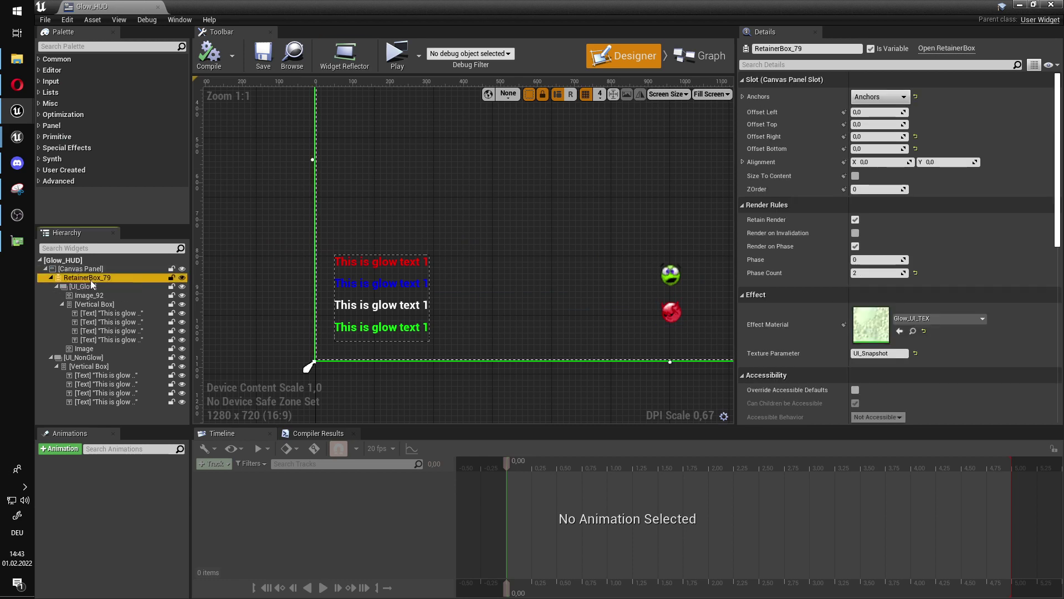
pyautogui.scroll(-5, 391, 355)
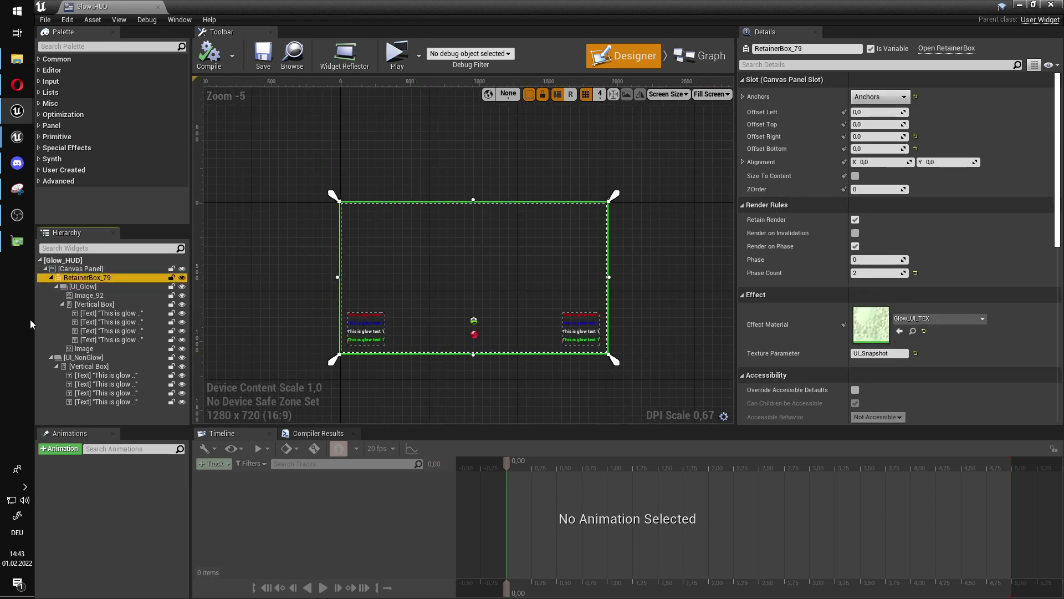
pyautogui.click(51, 277)
pyautogui.click(50, 286)
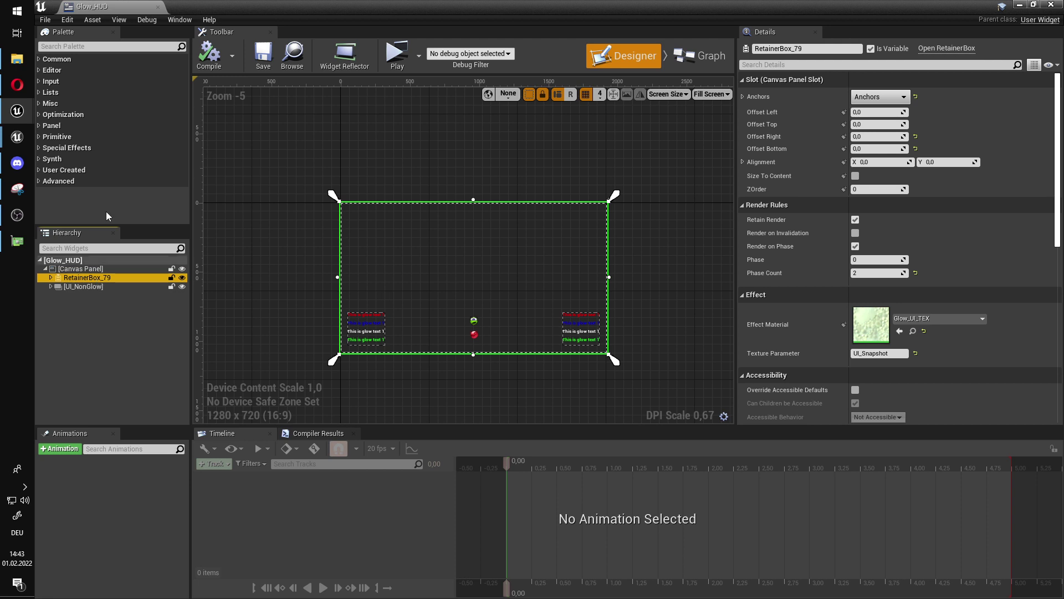
# Search the widget palette for the Retainer Box, clear the search, and reselect RetainerBox_79 in the hierarchy.
pyautogui.click(104, 46)
pyautogui.write('reta')
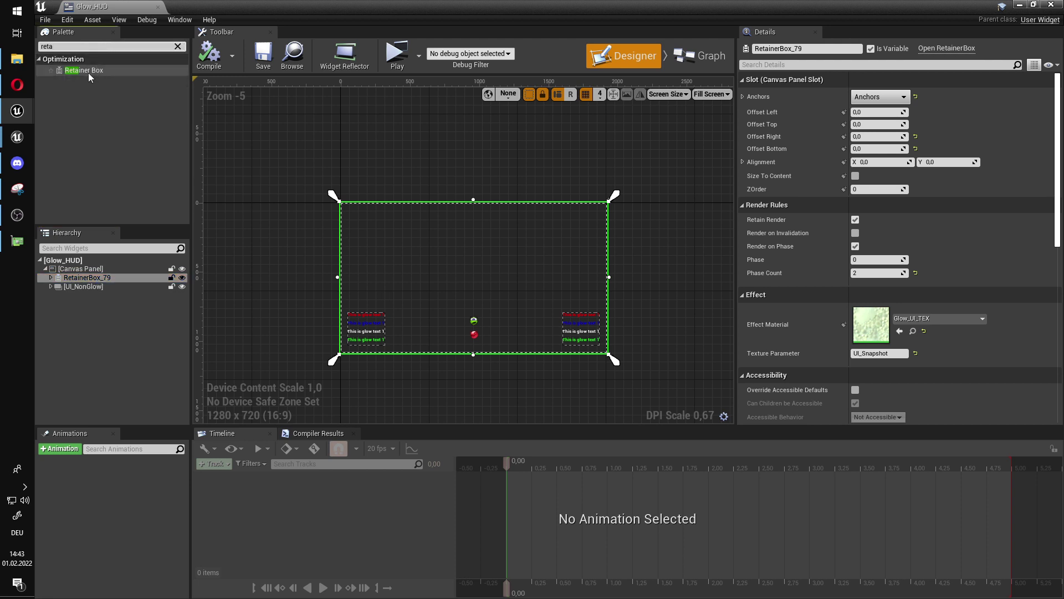
pyautogui.moveTo(64, 47); pyautogui.dragTo(4, 52)
pyautogui.press('BackSpace')
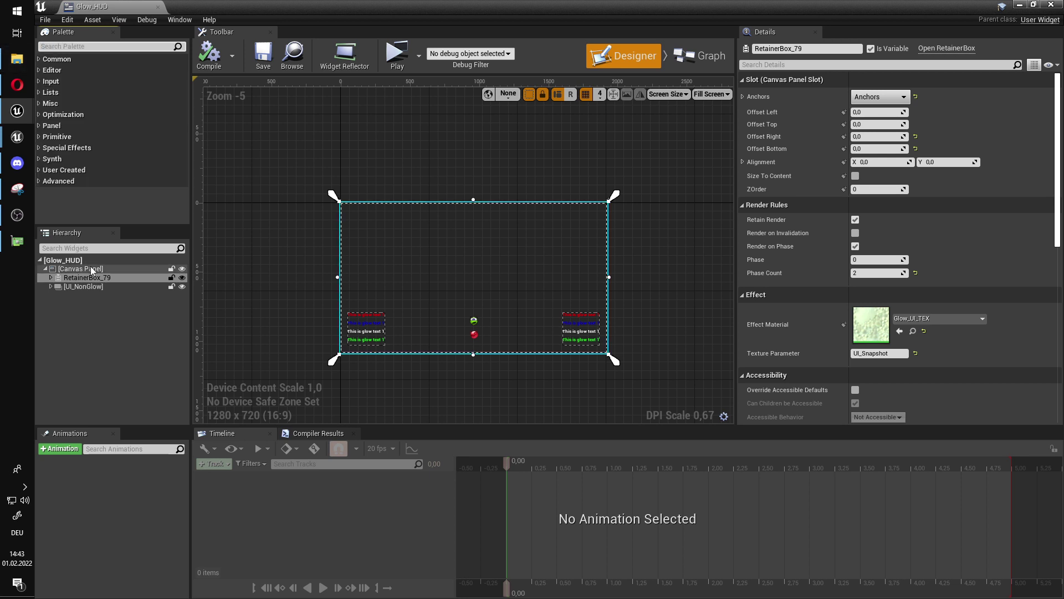
pyautogui.click(92, 269)
pyautogui.click(96, 276)
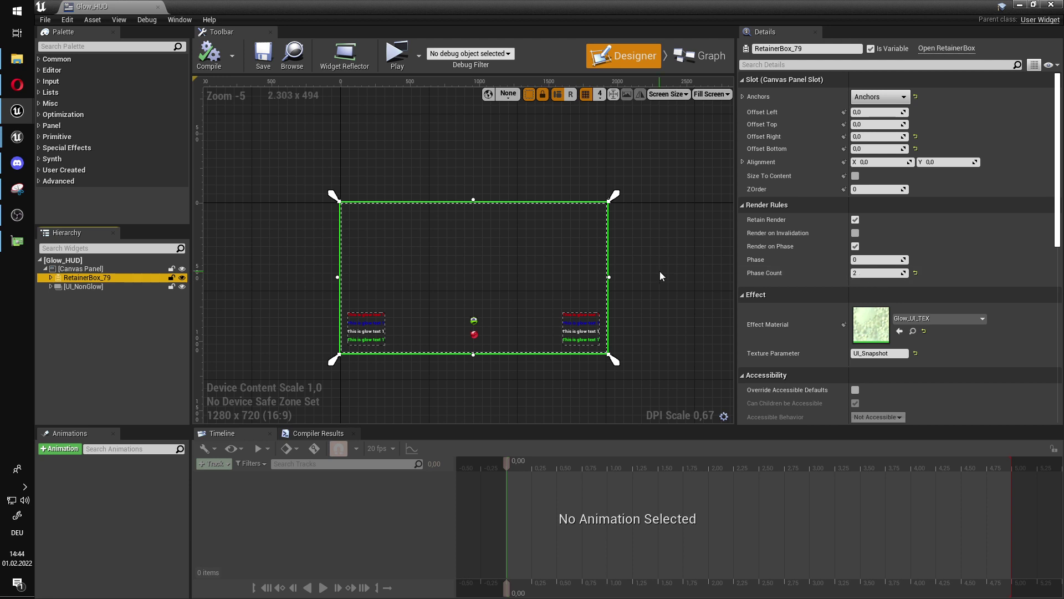
# Copy the Texture Parameter name UI_Snapshot from the effect settings of RetainerBox_79.
pyautogui.moveTo(658, 274); pyautogui.dragTo(676, 246, button='right')
pyautogui.moveTo(771, 353)
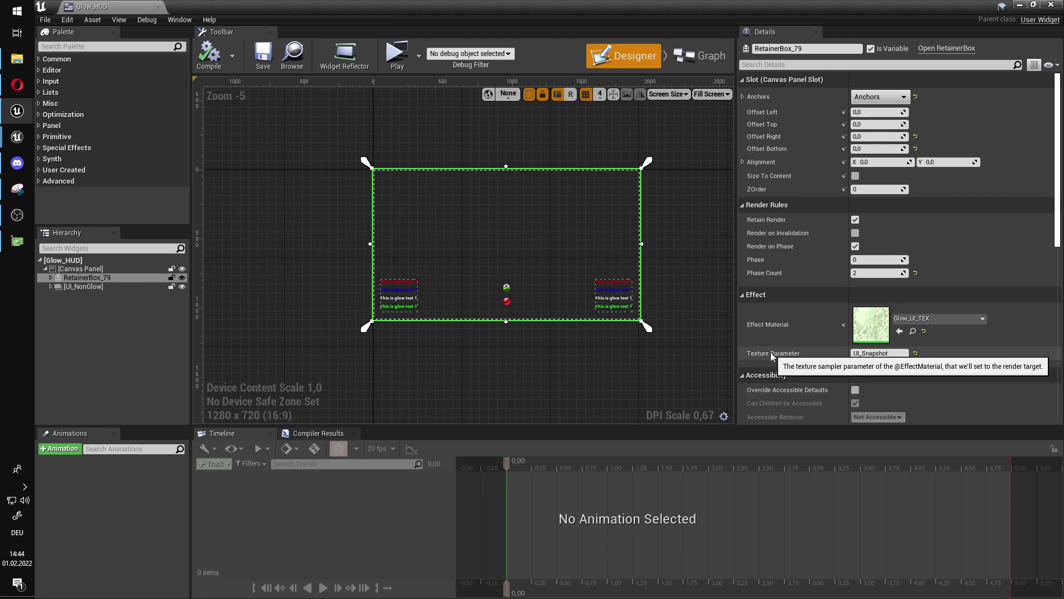
pyautogui.click(886, 356)
pyautogui.hotkey('ctrl', 'c')
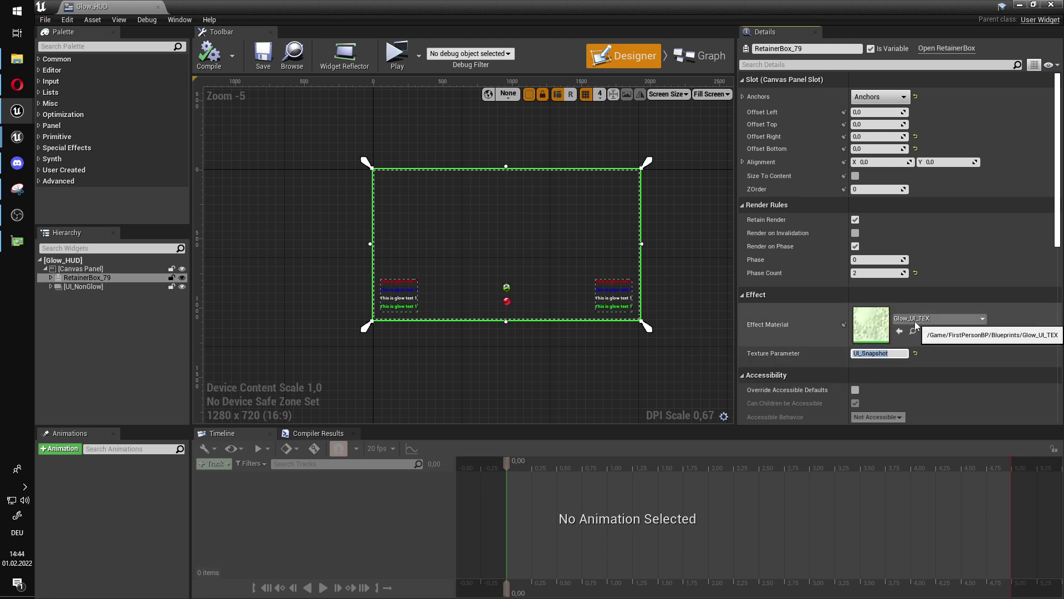
# Locate the Glow_UI_TEX effect material in the Content Browser, open it, and widen its node graph area.
pyautogui.click(913, 331)
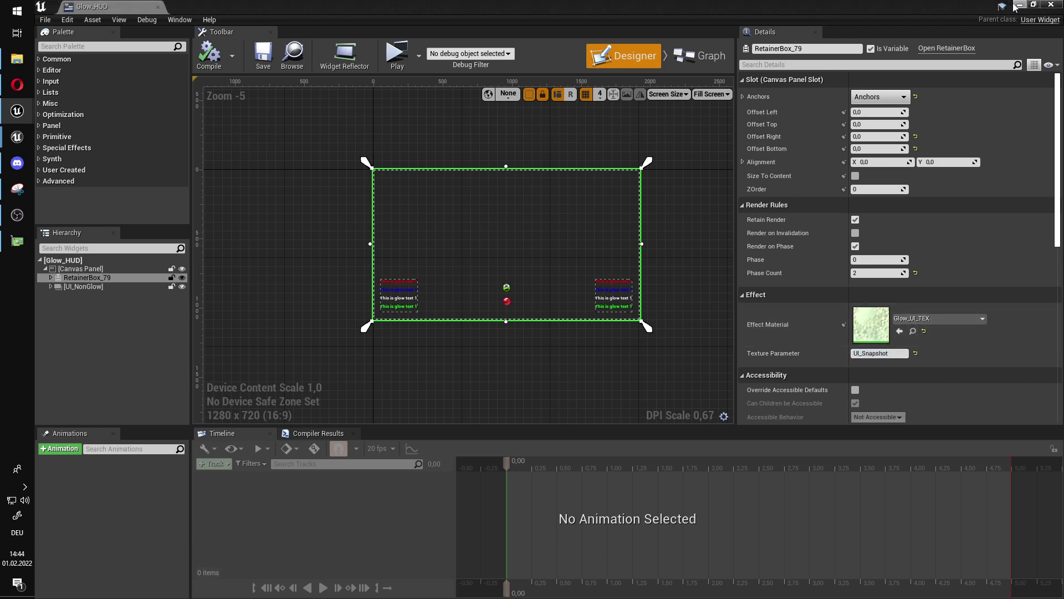
pyautogui.click(1019, 6)
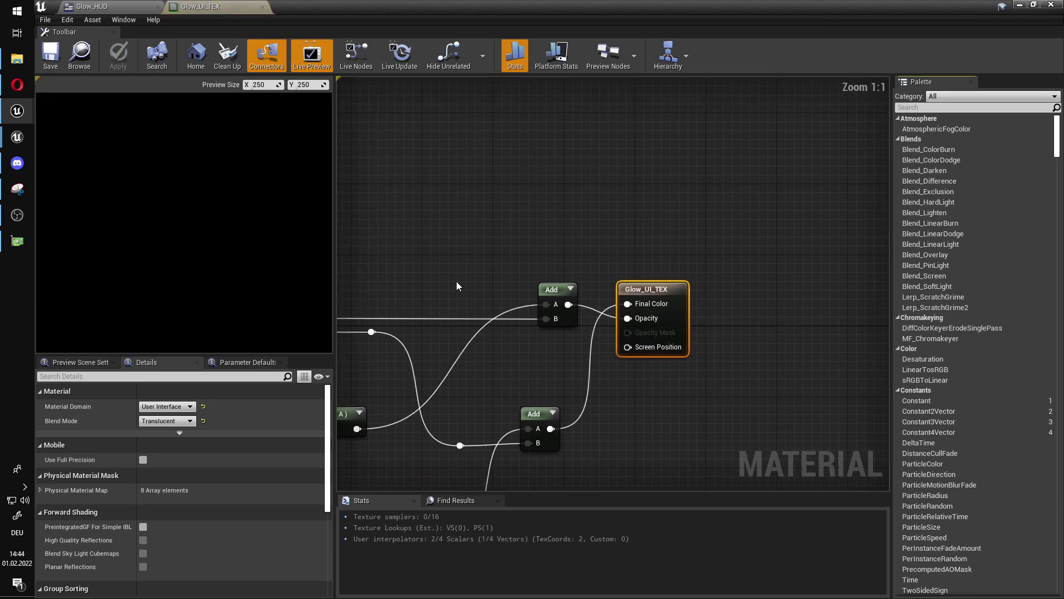
pyautogui.scroll(-7, 457, 281)
pyautogui.scroll(3, 543, 321)
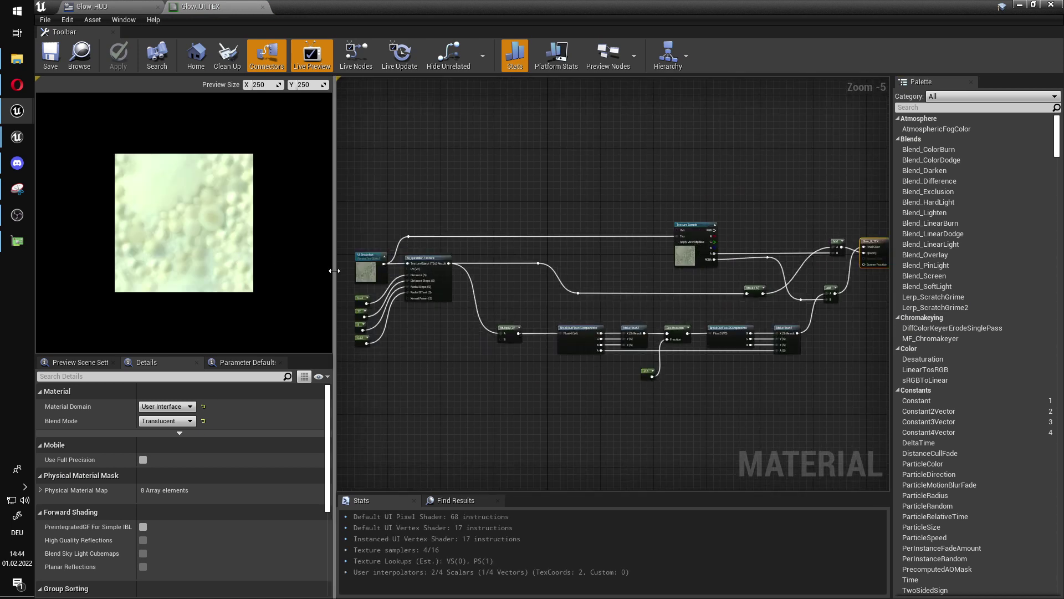
pyautogui.moveTo(334, 271); pyautogui.dragTo(181, 268)
pyautogui.moveTo(244, 214); pyautogui.dragTo(404, 228, button='right')
pyautogui.scroll(5, 404, 229)
# Add a Texture Object node in the empty graph area above the existing UI_Snapshot node.
pyautogui.moveTo(340, 161); pyautogui.dragTo(361, 161, button='right')
pyautogui.rightClick(361, 161)
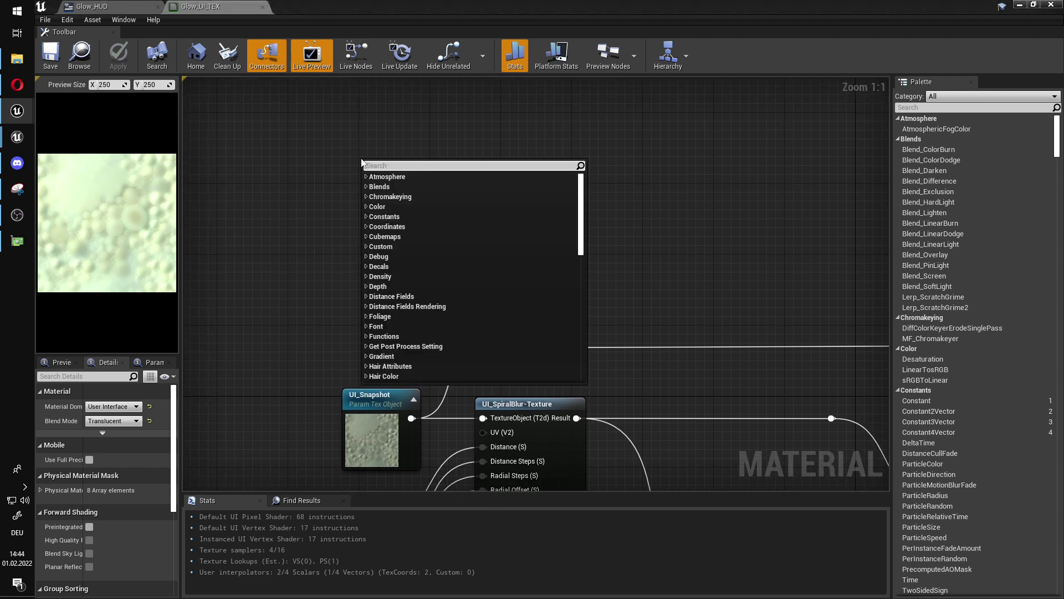
pyautogui.write('o')
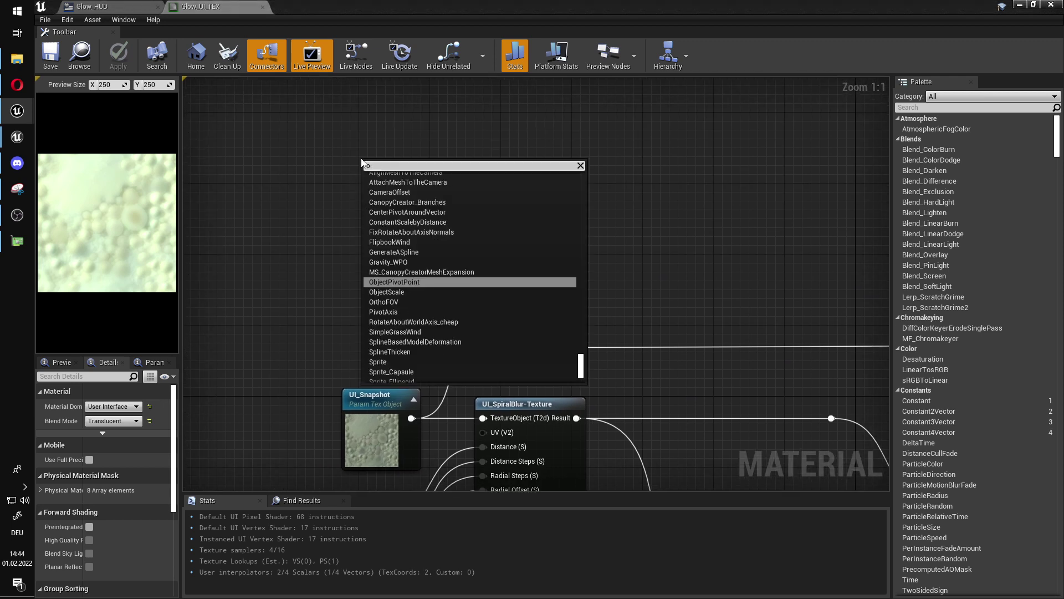
pyautogui.write('bje')
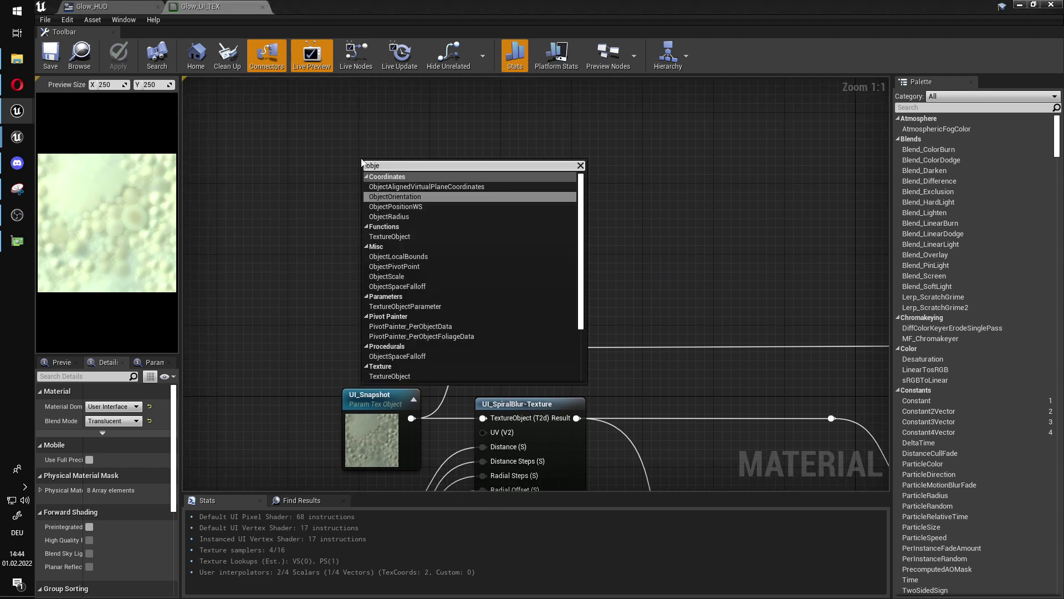
pyautogui.click(390, 236)
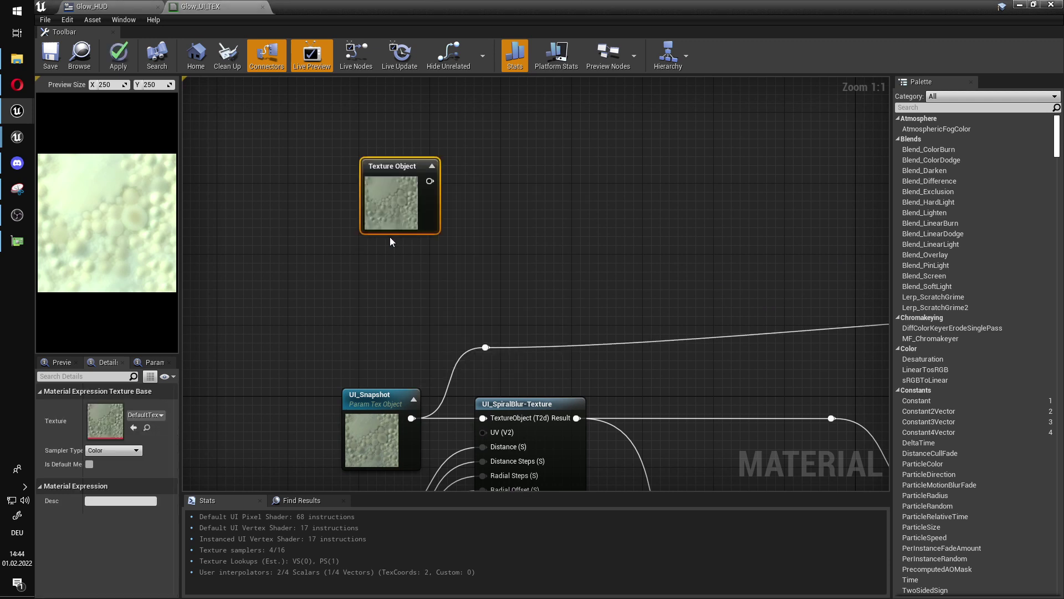
pyautogui.moveTo(395, 196); pyautogui.dragTo(408, 188)
# Convert the new Texture Object node to a parameter and name it UI_Snapshot.
pyautogui.rightClick(408, 191)
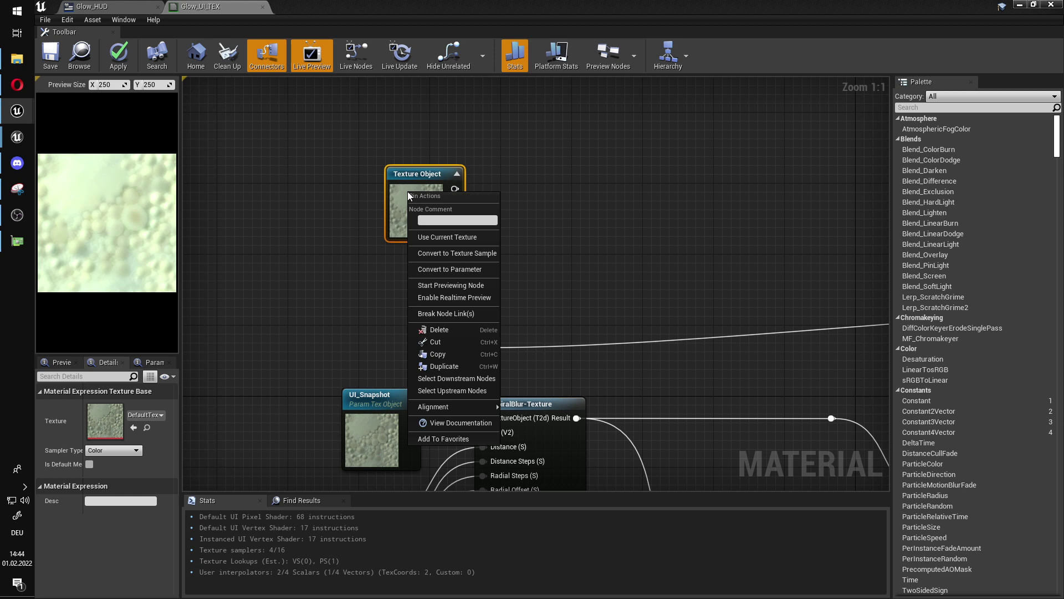
pyautogui.click(465, 271)
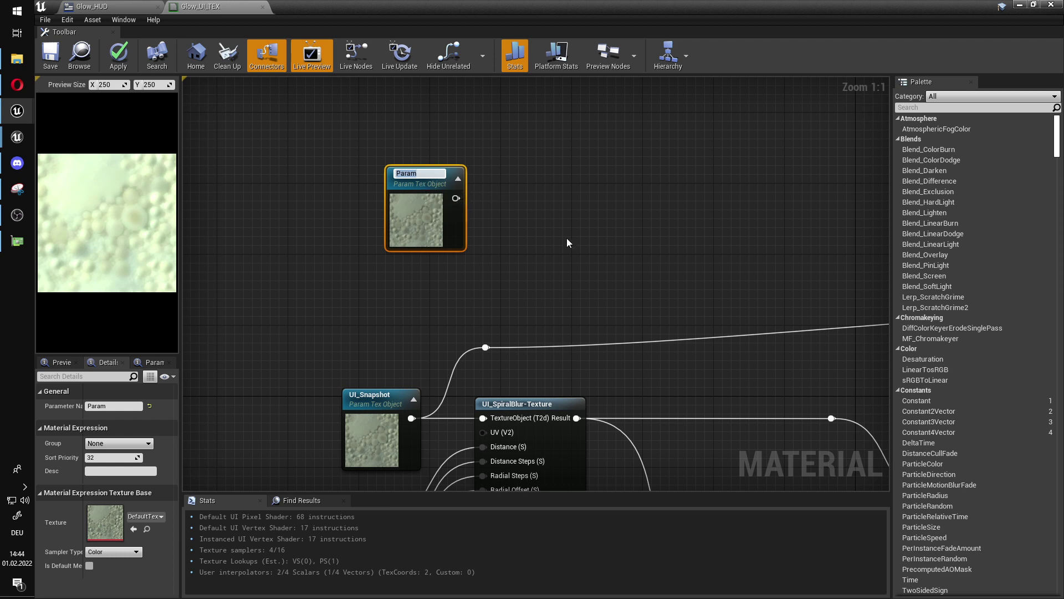
pyautogui.hotkey('ctrl', 'v')
pyautogui.press('Return')
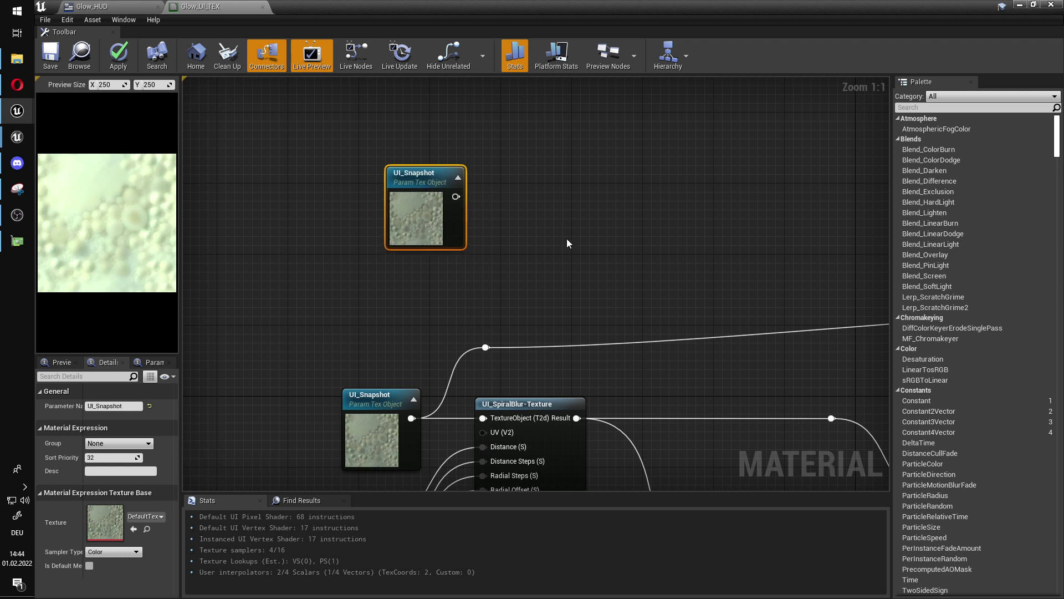
# Compare the parameter name with the Texture Parameter in Glow_HUD, and delete the extra UI_Snapshot node from Glow_UI_TEX.
pyautogui.click(103, 5)
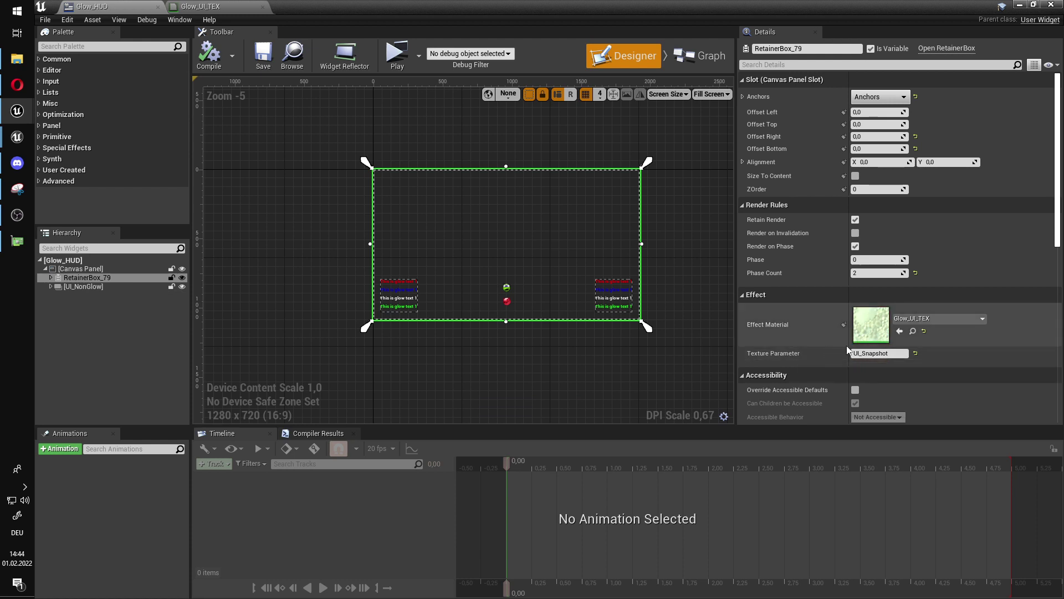
pyautogui.click(247, 6)
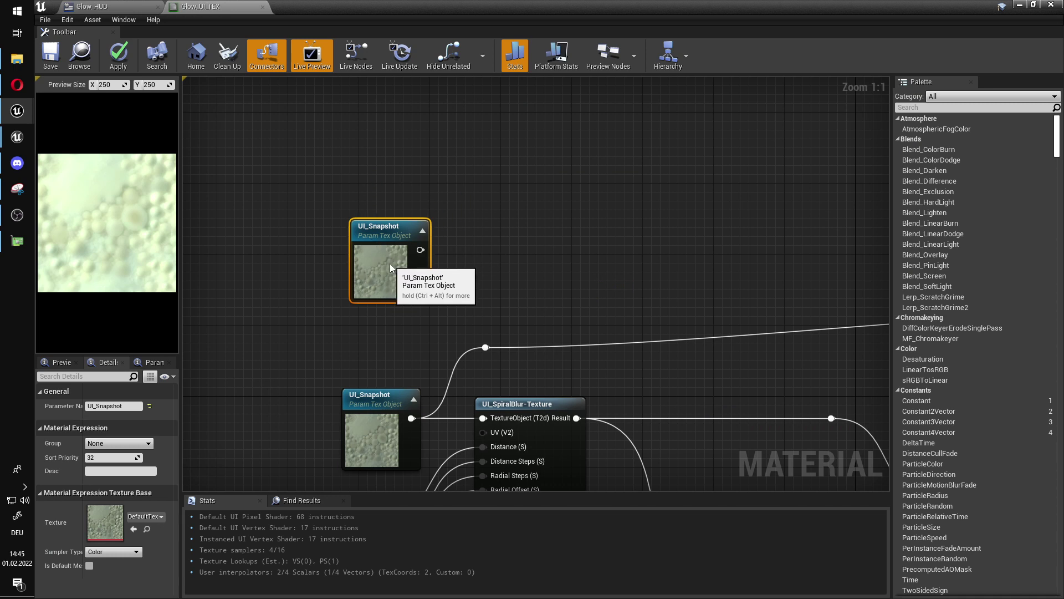
pyautogui.press('Delete')
# Add the engine's SpiralBlur-Texture function node and place it below the UI_SpiralBlur-Texture node.
pyautogui.moveTo(439, 373); pyautogui.dragTo(445, 188, button='right')
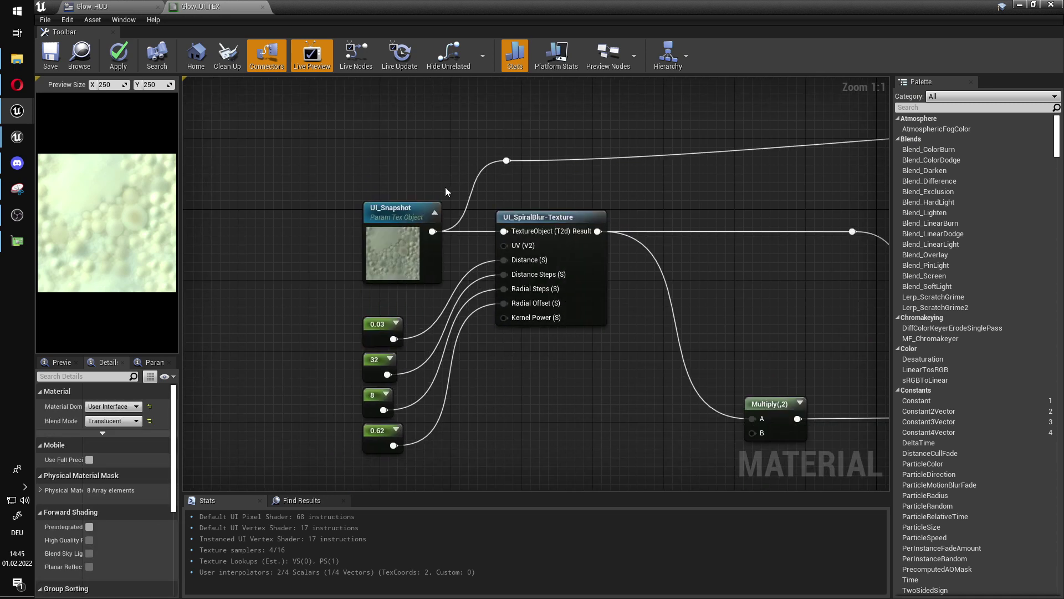
pyautogui.click(593, 297)
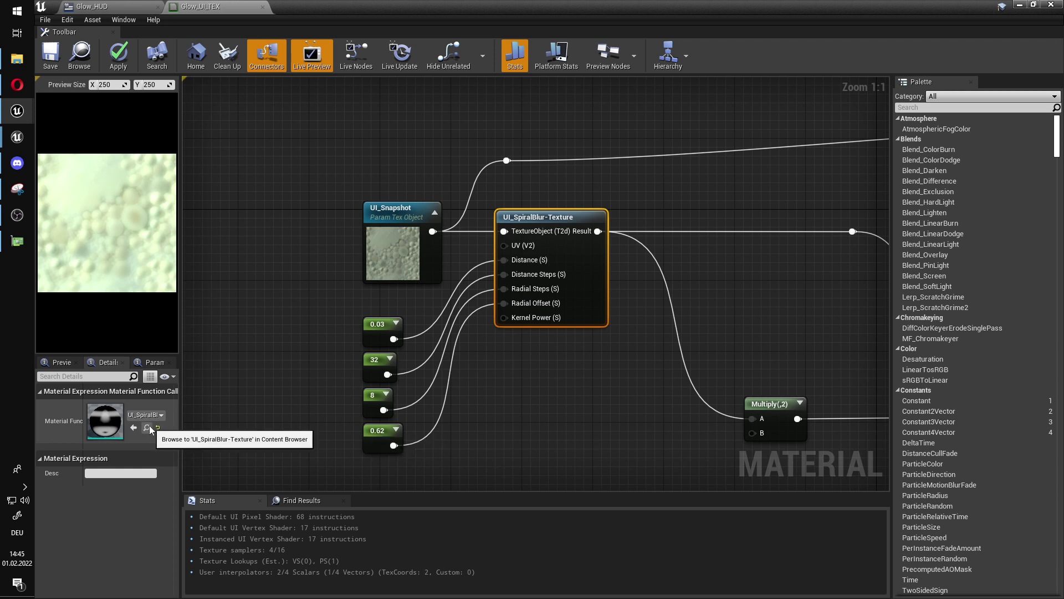
pyautogui.moveTo(544, 458); pyautogui.dragTo(564, 380, button='right')
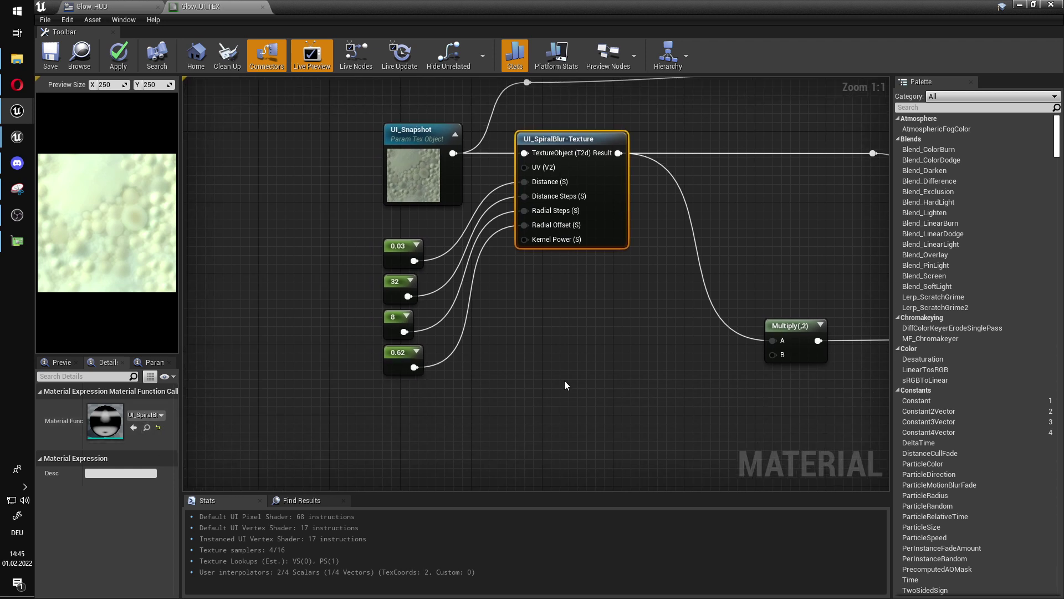
pyautogui.rightClick(565, 381)
pyautogui.write('spiral')
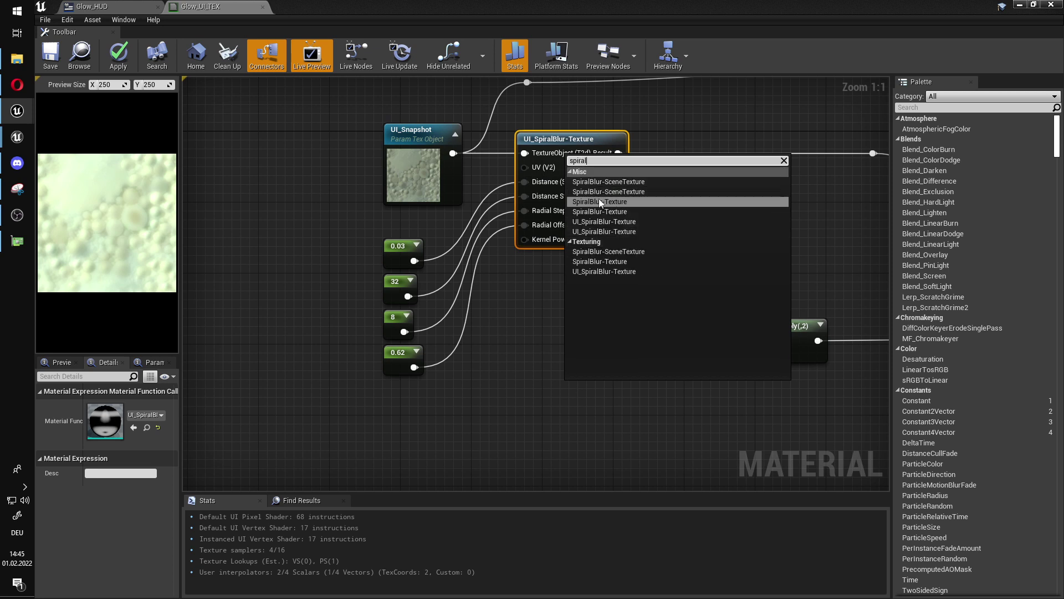
pyautogui.click(598, 201)
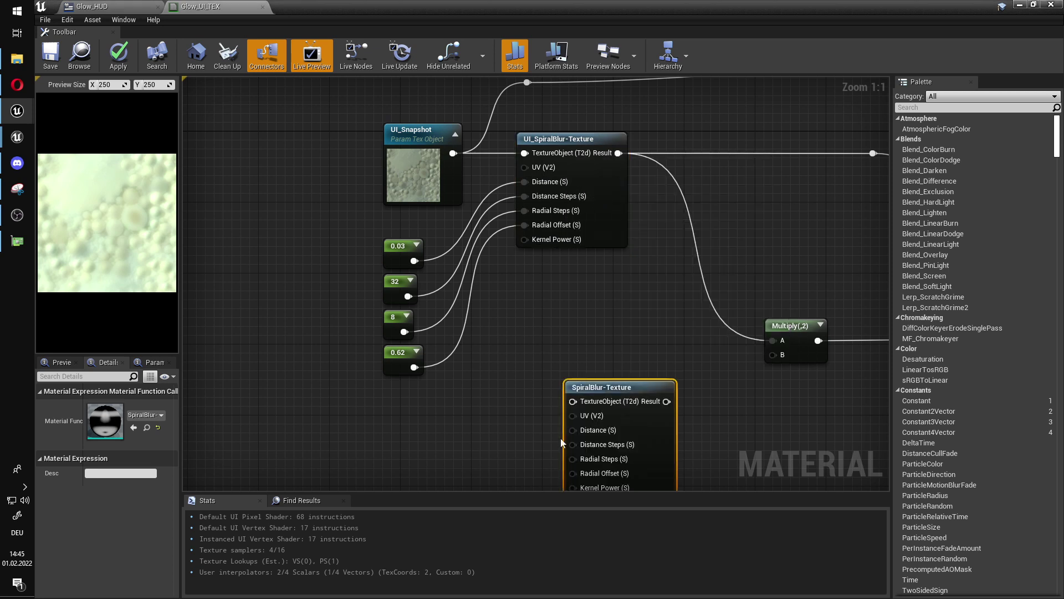
pyautogui.moveTo(636, 406); pyautogui.dragTo(588, 362)
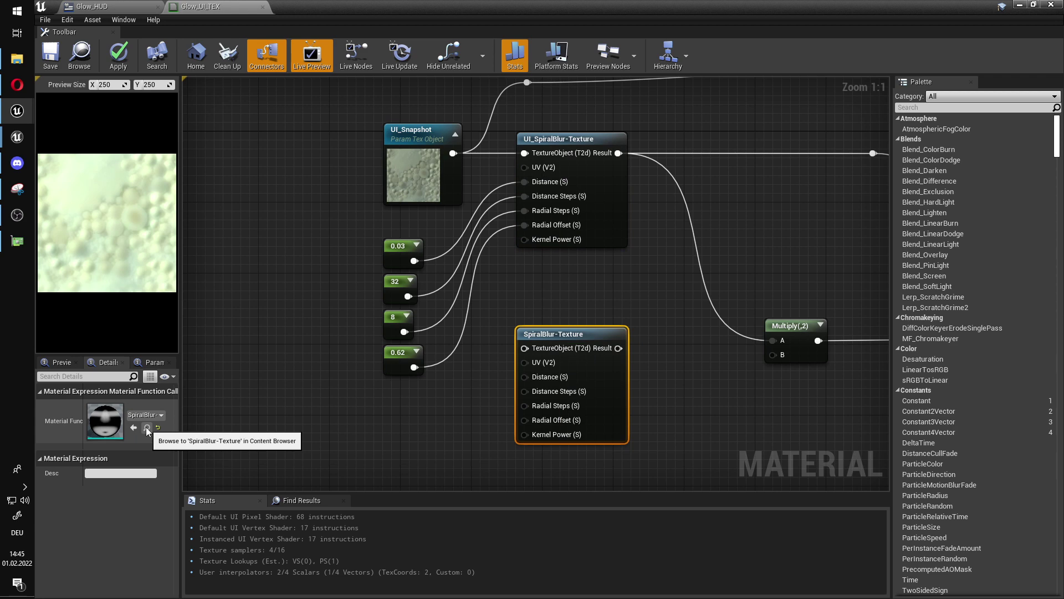
# Open the SpiralBlur-Texture function from the engine's Texturing folder and view its Save As option.
pyautogui.doubleClick(519, 5)
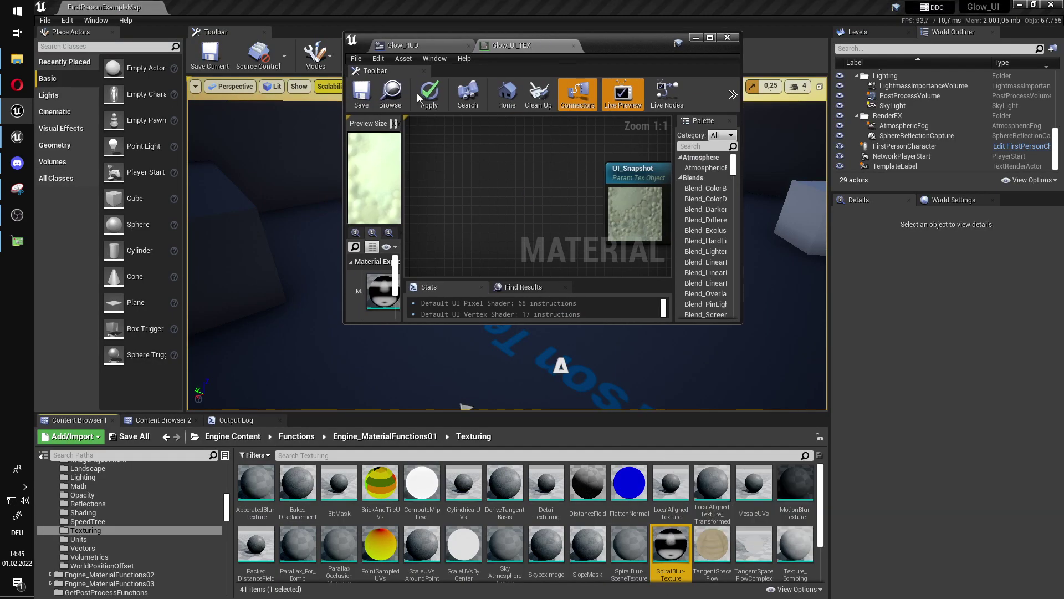
pyautogui.moveTo(644, 46); pyautogui.dragTo(641, 63)
pyautogui.doubleClick(664, 537)
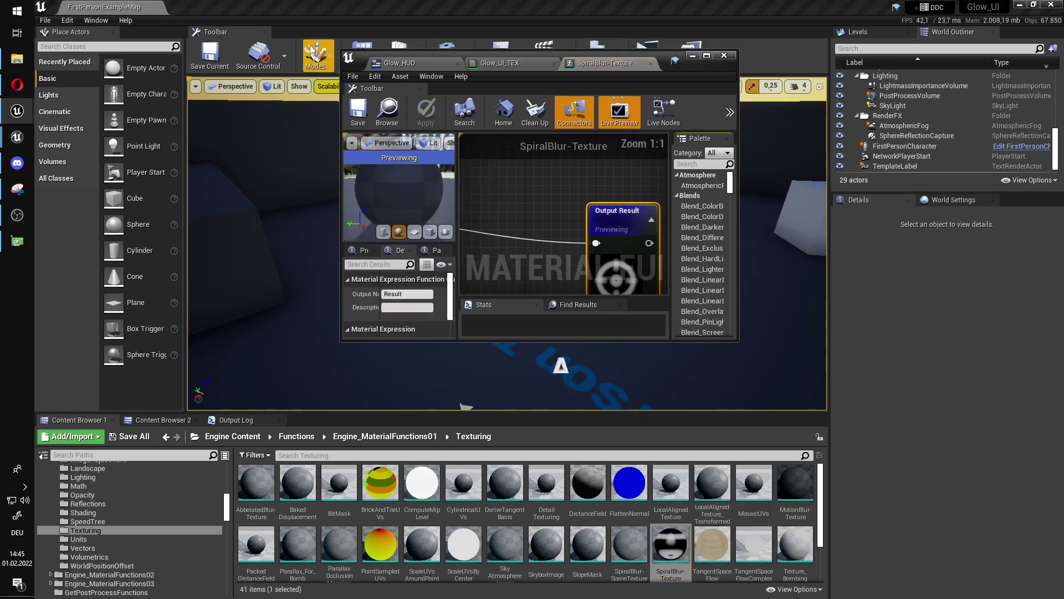
pyautogui.click(353, 77)
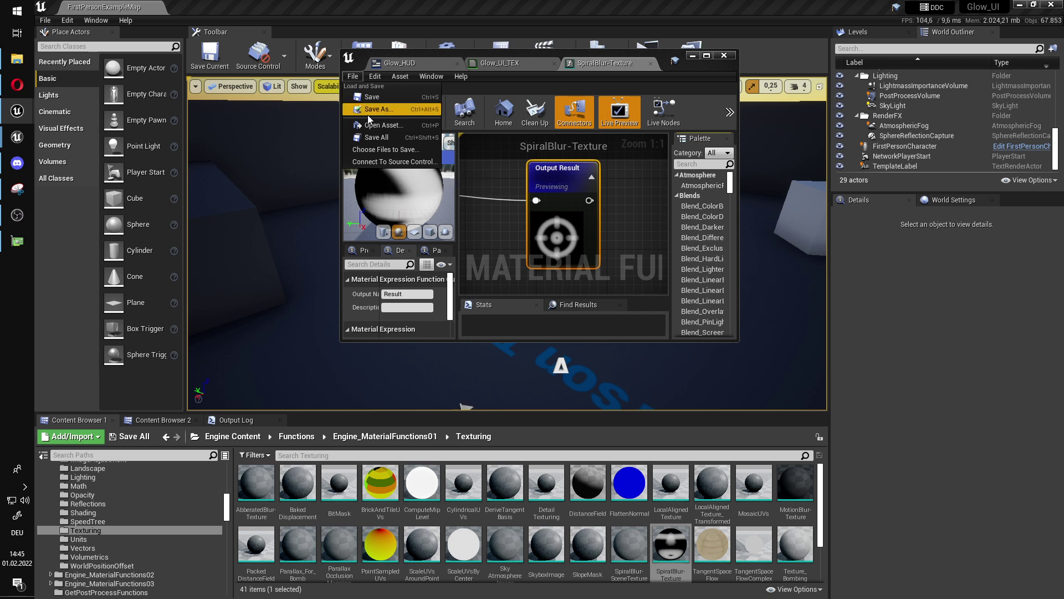
# Close the SpiralBlur-Texture function, maximize the Glow_UI_TEX editor, and delete the SpiralBlur-Texture node.
pyautogui.click(652, 65)
pyautogui.moveTo(625, 62); pyautogui.dragTo(635, 102)
pyautogui.doubleClick(634, 101)
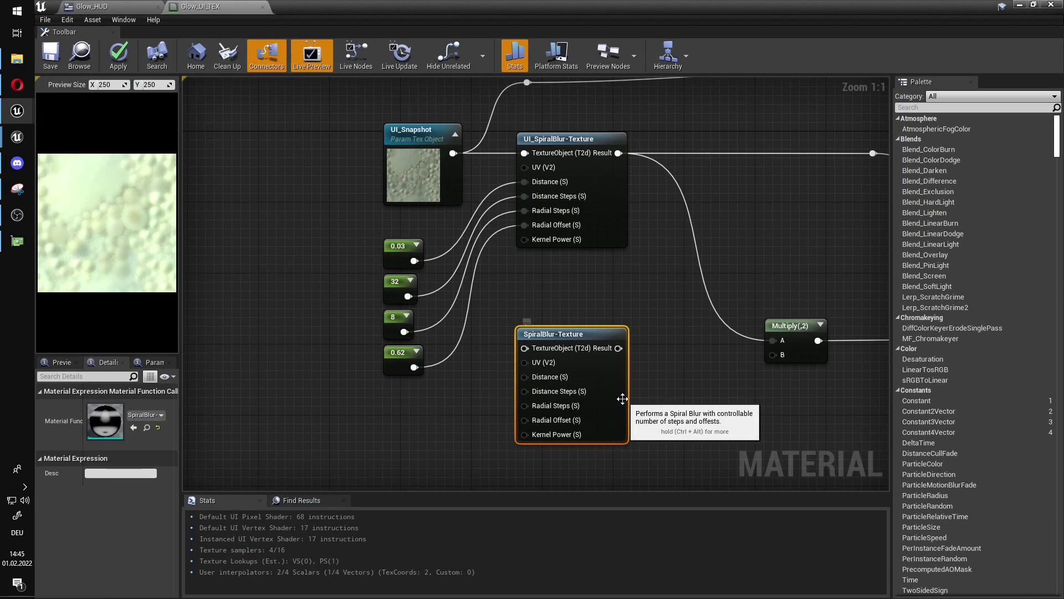
pyautogui.press('Delete')
# Locate the UI_SpiralBlur-Texture function in the Blueprints folder and open it in a maximized editor window.
pyautogui.click(620, 219)
pyautogui.click(146, 428)
pyautogui.moveTo(556, 7); pyautogui.dragTo(581, 64)
pyautogui.moveTo(510, 495)
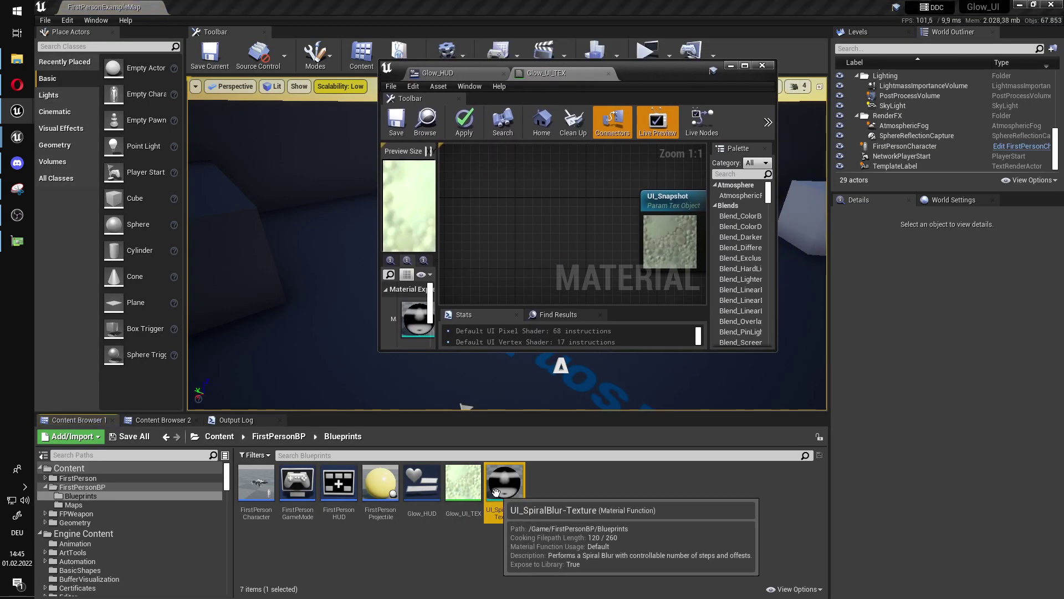
pyautogui.doubleClick(496, 491)
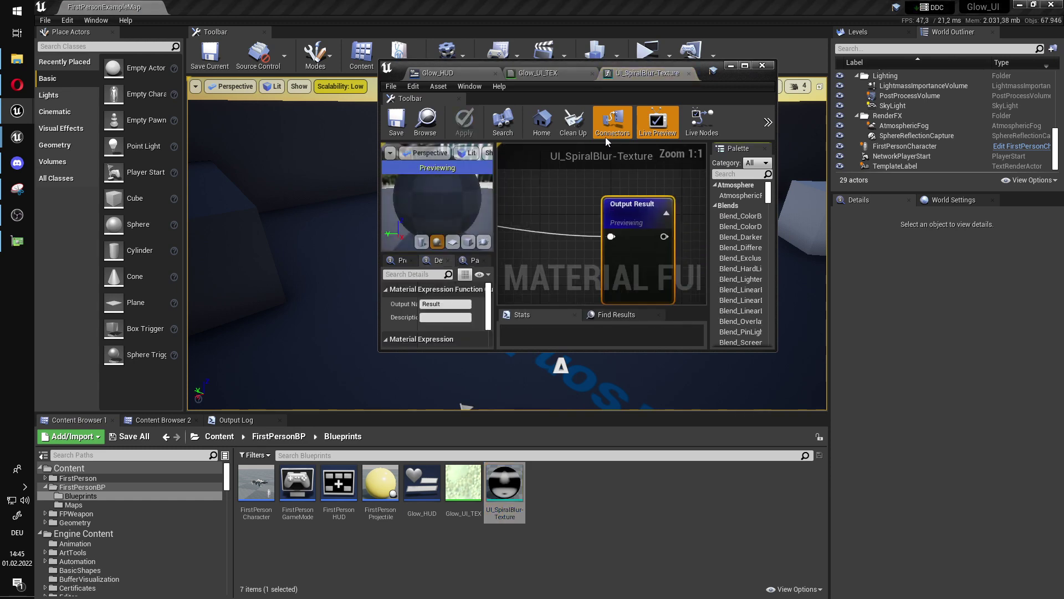
pyautogui.click(746, 66)
# Select the Custom node in the UI_SpiralBlur-Texture graph and inspect its code and Output Type setting.
pyautogui.moveTo(402, 250); pyautogui.dragTo(671, 321, button='right')
pyautogui.click(687, 250)
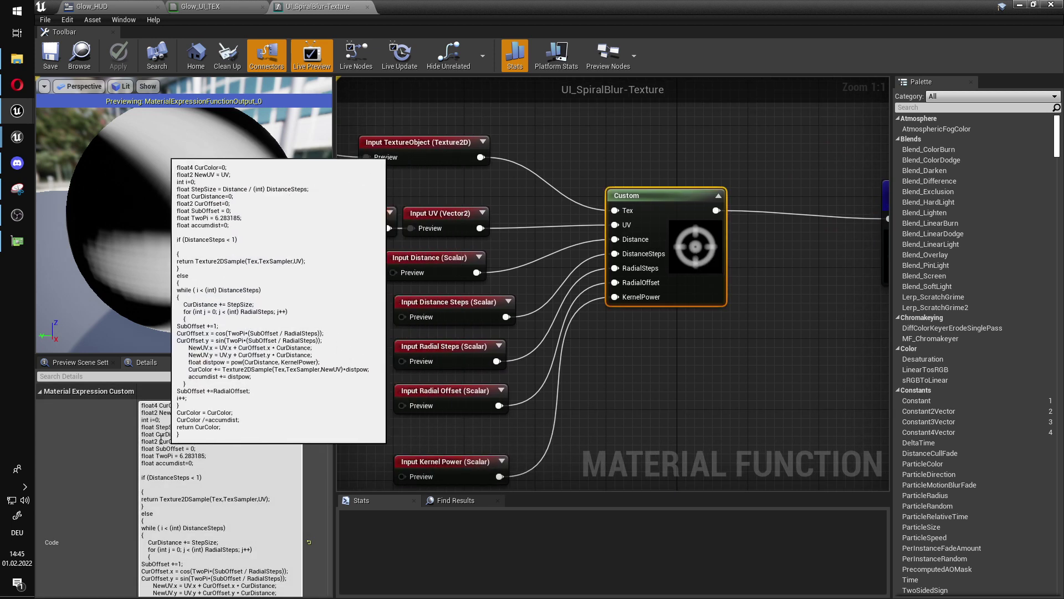
pyautogui.scroll(-10, 77, 441)
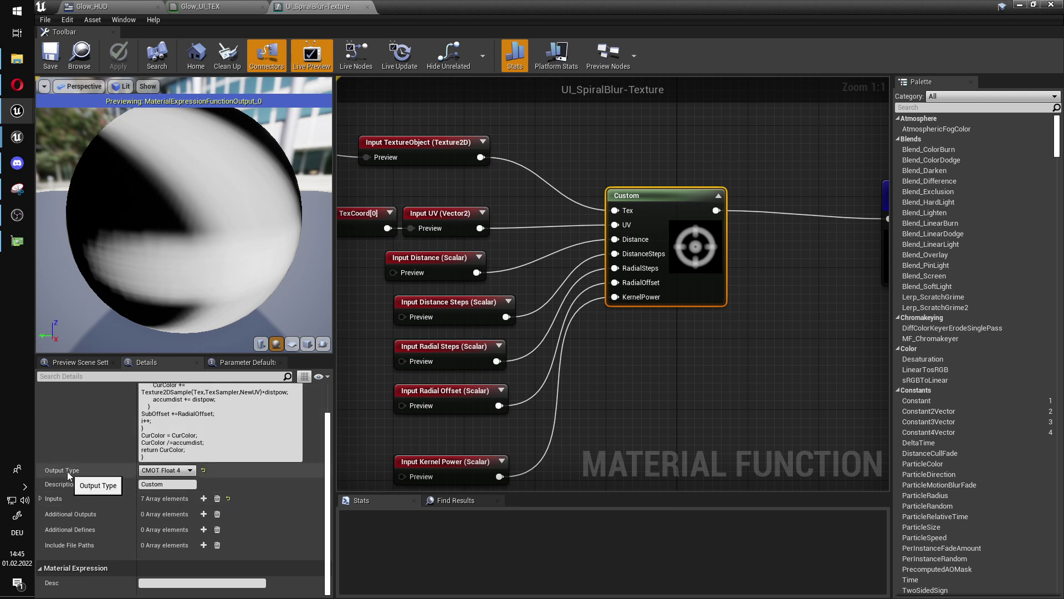
pyautogui.click(187, 471)
pyautogui.click(70, 433)
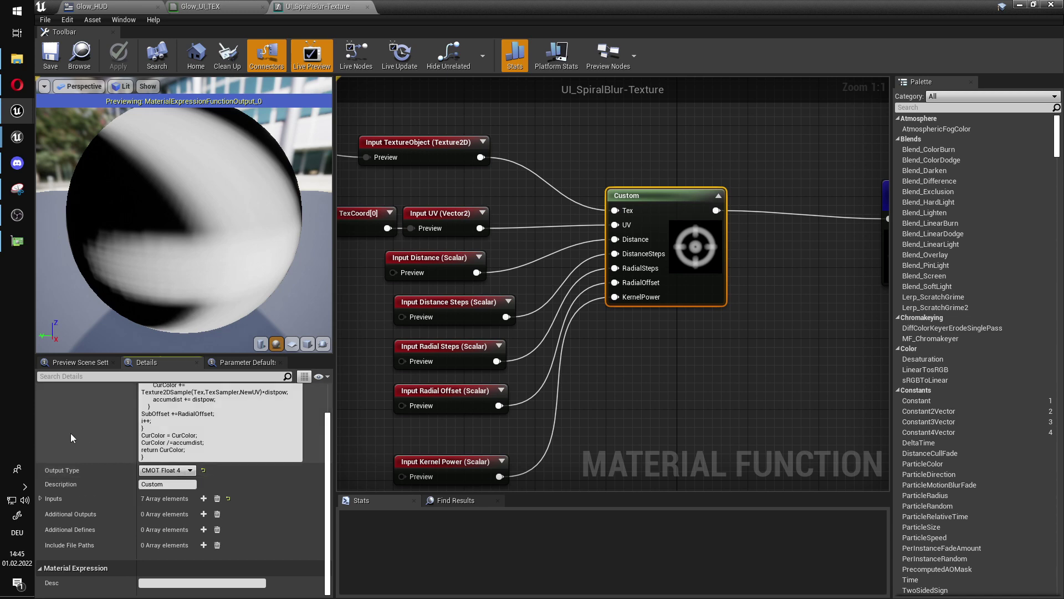
# Examine the float4 CurColor declaration in the Custom node's code and the node's connection to Output Result.
pyautogui.scroll(4, 222, 446)
pyautogui.scroll(3, 233, 442)
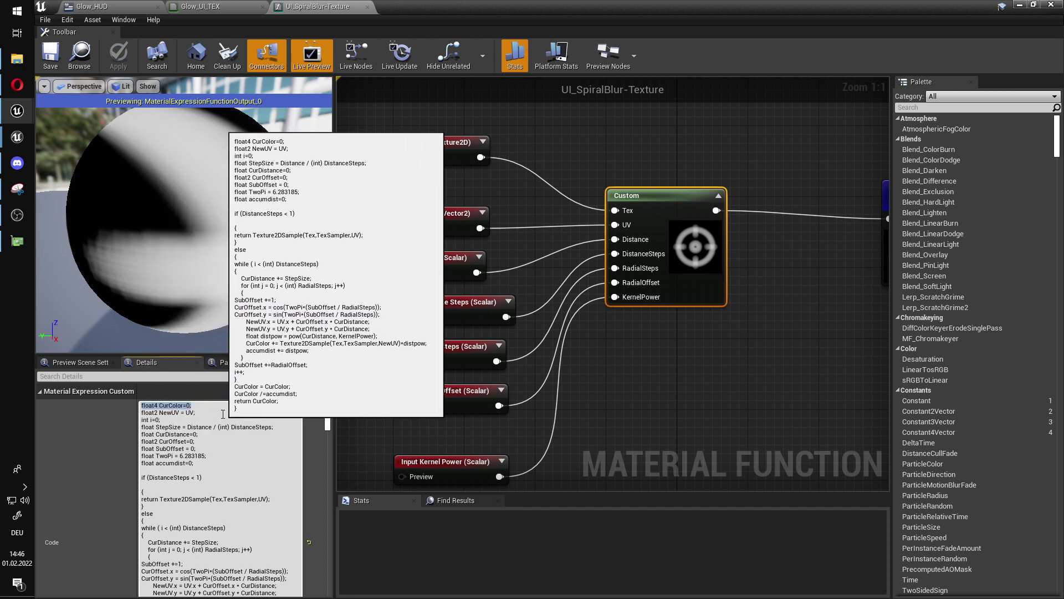
pyautogui.moveTo(159, 405)
pyautogui.mouseDown()
pyautogui.moveTo(190, 408)
pyautogui.moveTo(156, 405)
pyautogui.mouseUp()
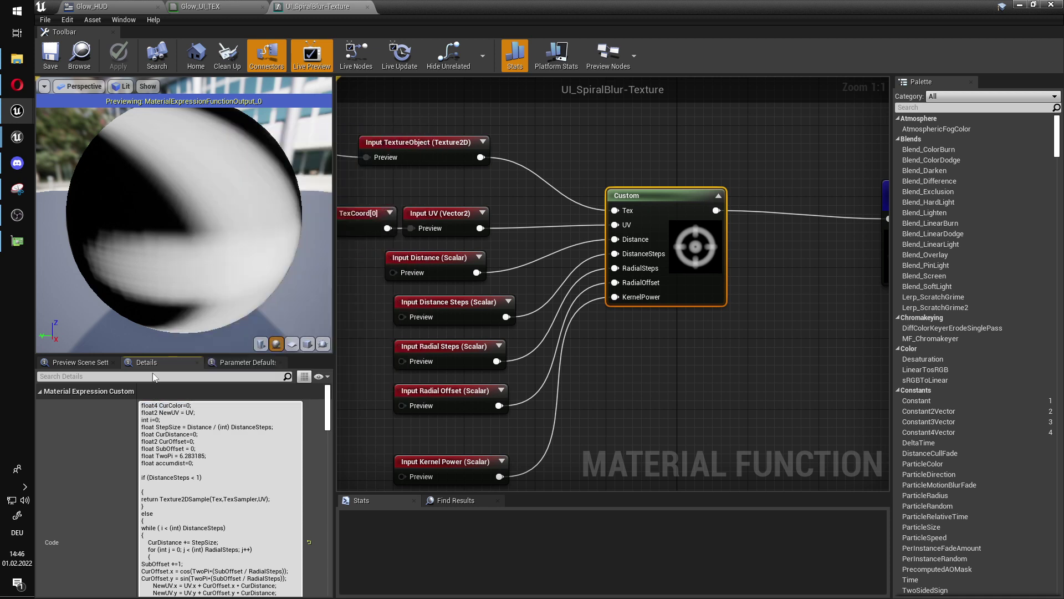
pyautogui.moveTo(832, 205); pyautogui.dragTo(693, 226, button='right')
pyautogui.click(694, 226)
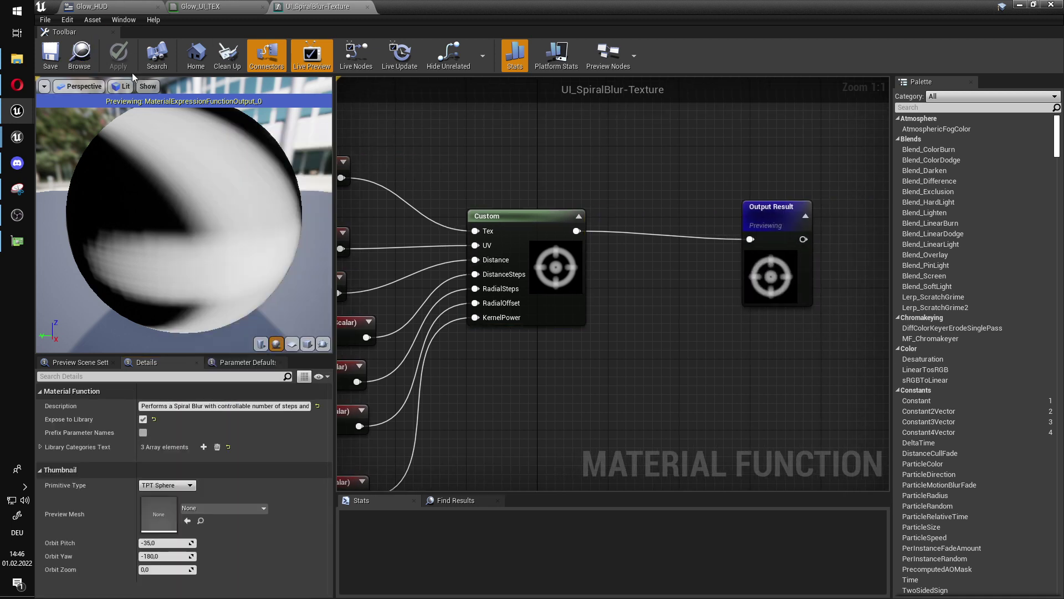
# Close the UI_SpiralBlur-Texture function and select the UI_Snapshot texture object parameter in the Glow_UI_TEX graph.
pyautogui.click(368, 9)
pyautogui.moveTo(571, 169); pyautogui.dragTo(561, 208, button='right')
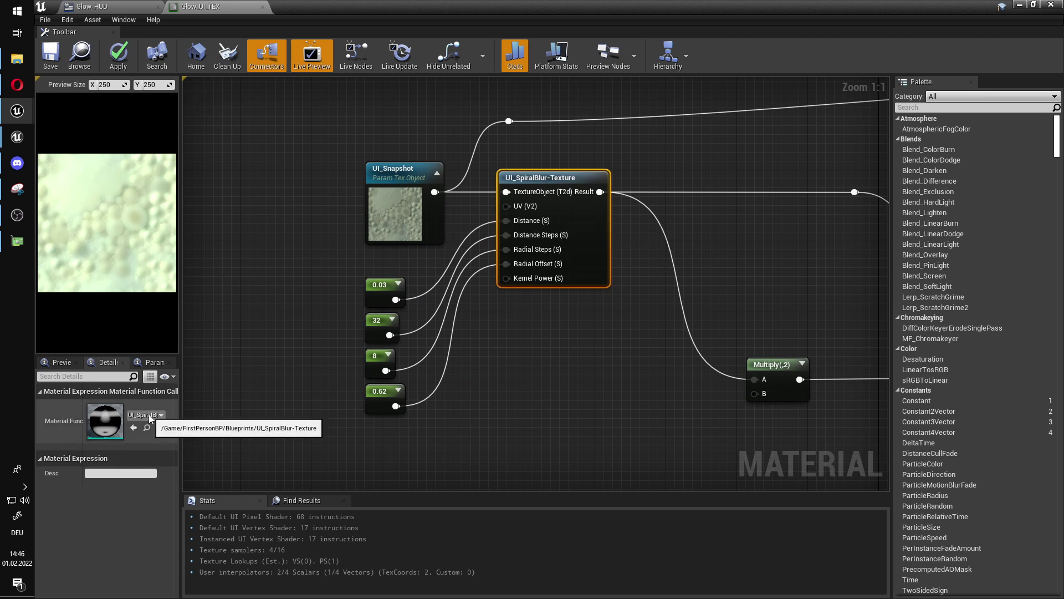
pyautogui.click(559, 339)
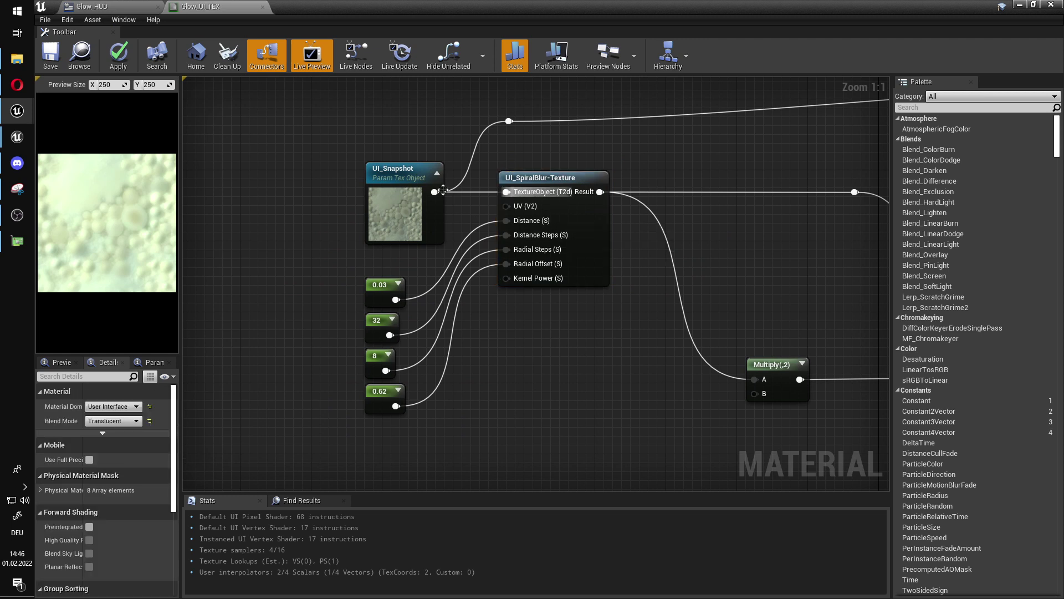
pyautogui.click(392, 194)
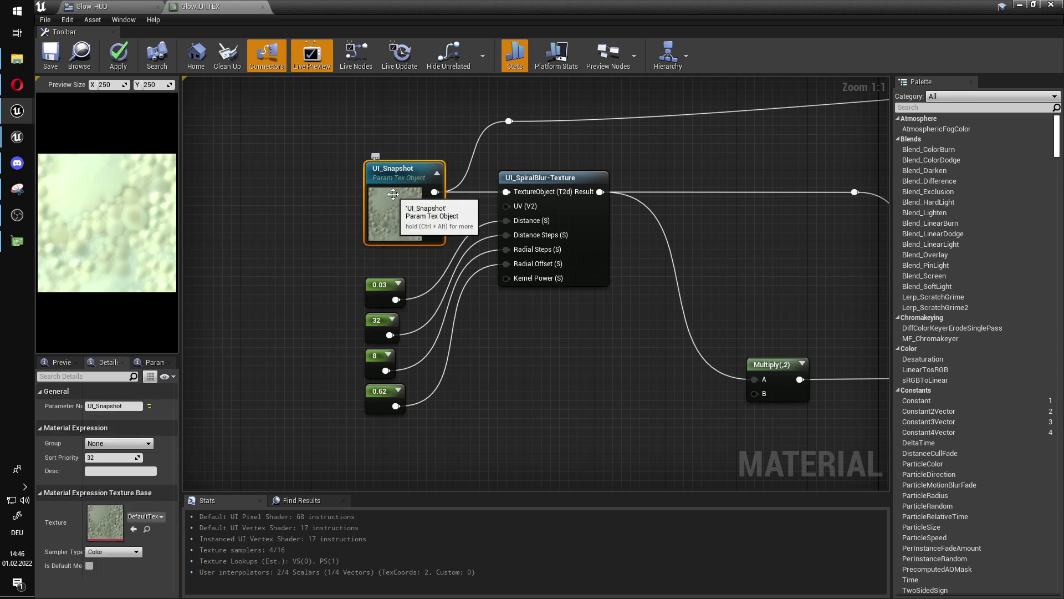
# Inspect the 0.03, 32, 8 and 0.62 constants feeding the blur's Distance, Distance Steps, Radial Steps and Radial Offset inputs.
pyautogui.moveTo(328, 438); pyautogui.dragTo(388, 299)
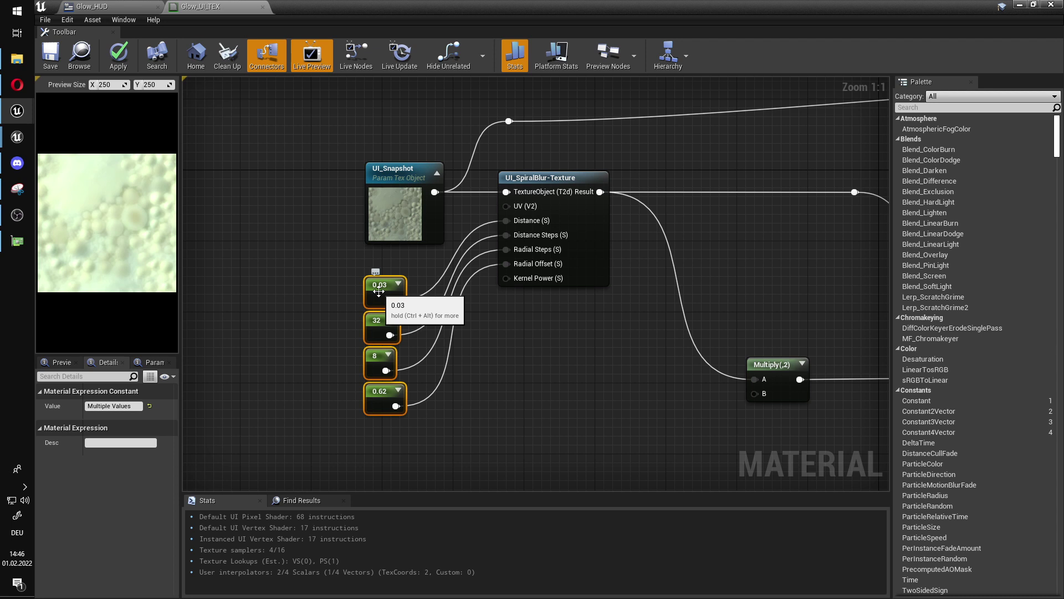
pyautogui.click(372, 298)
pyautogui.click(372, 333)
pyautogui.click(373, 368)
pyautogui.click(377, 403)
pyautogui.moveTo(334, 269); pyautogui.dragTo(418, 405)
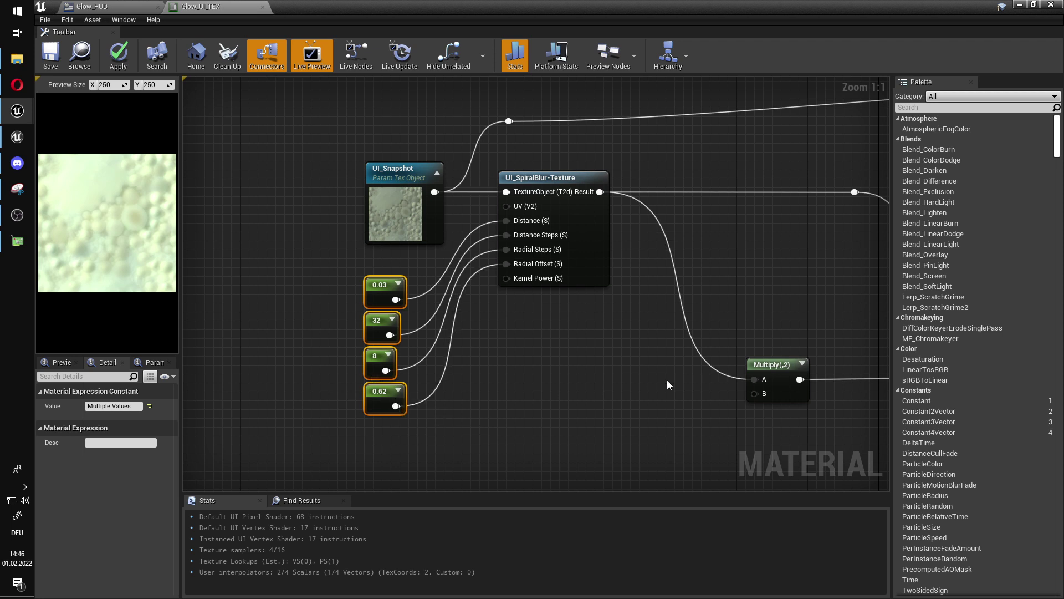
# Examine the Final Color and Opacity connections on the Glow_UI_TEX output node.
pyautogui.moveTo(673, 375); pyautogui.dragTo(391, 343, button='right')
pyautogui.click(390, 342)
pyautogui.scroll(-4, 391, 343)
pyautogui.moveTo(386, 181); pyautogui.dragTo(361, 297, button='right')
pyautogui.scroll(4, 699, 258)
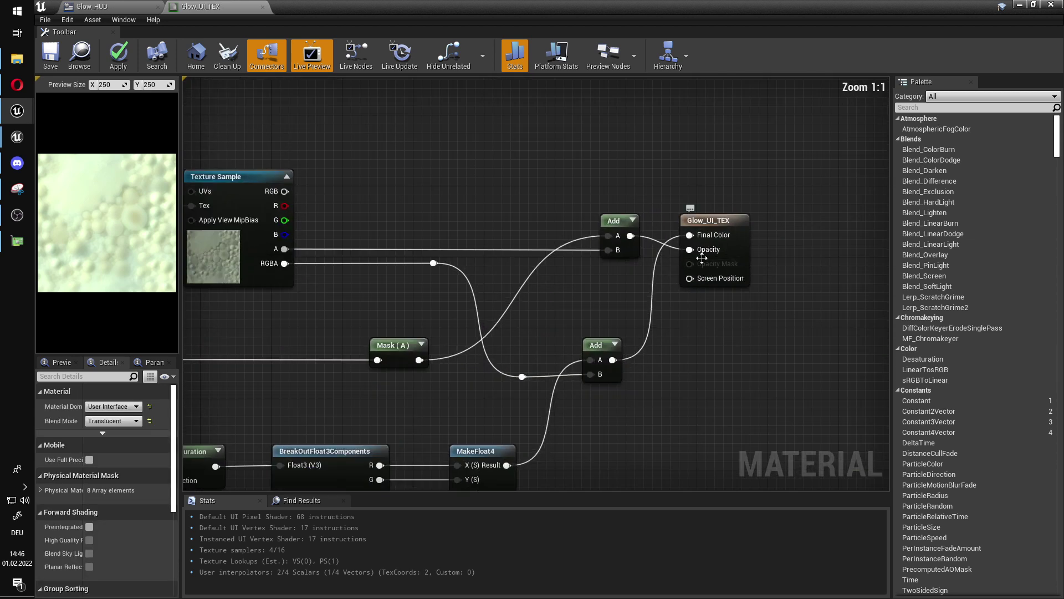
# Select the UI_Snapshot parameter and follow its upper wire to the Tex input of the Texture Sample.
pyautogui.scroll(-4, 711, 252)
pyautogui.moveTo(509, 285); pyautogui.dragTo(804, 291, button='right')
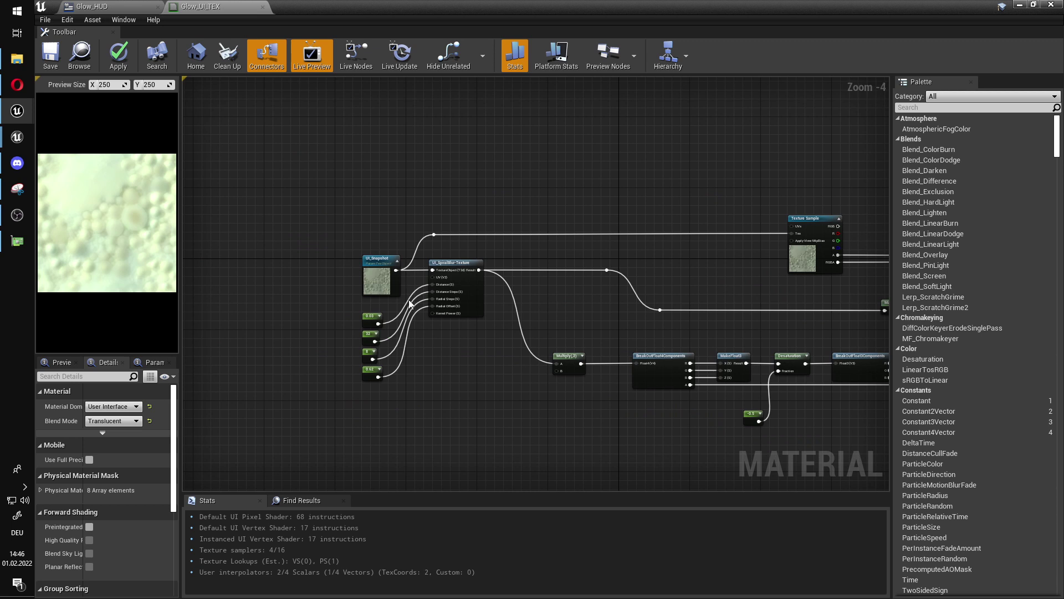
pyautogui.scroll(4, 330, 251)
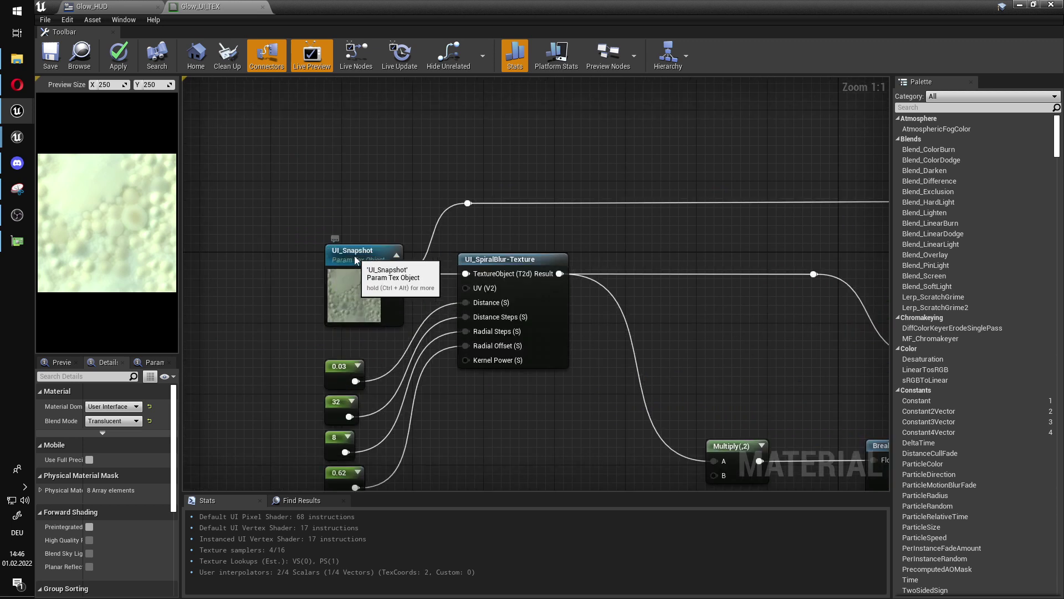
pyautogui.click(358, 267)
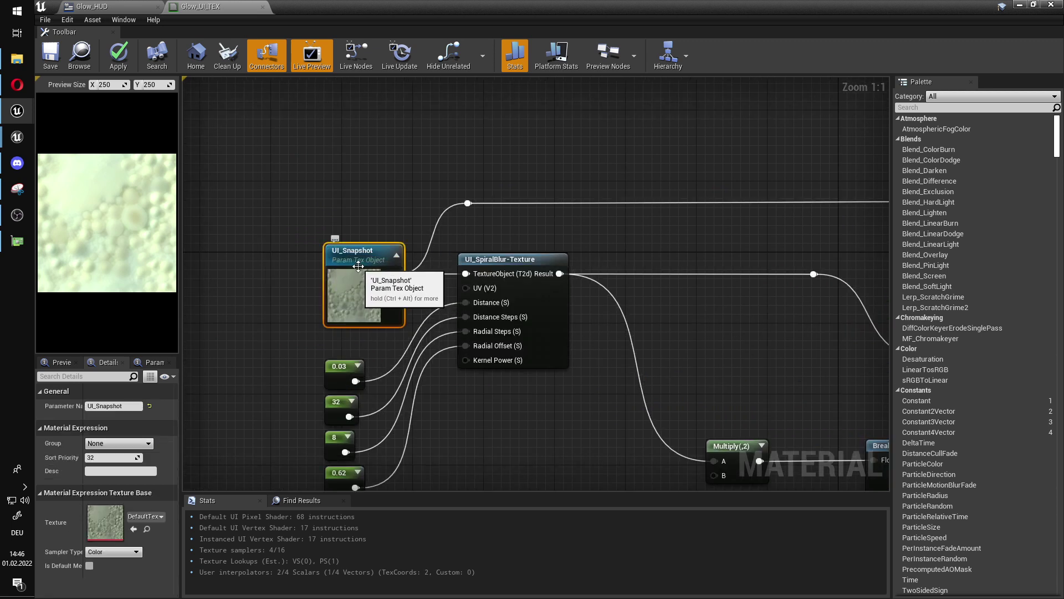
pyautogui.moveTo(691, 178); pyautogui.dragTo(101, 232, button='right')
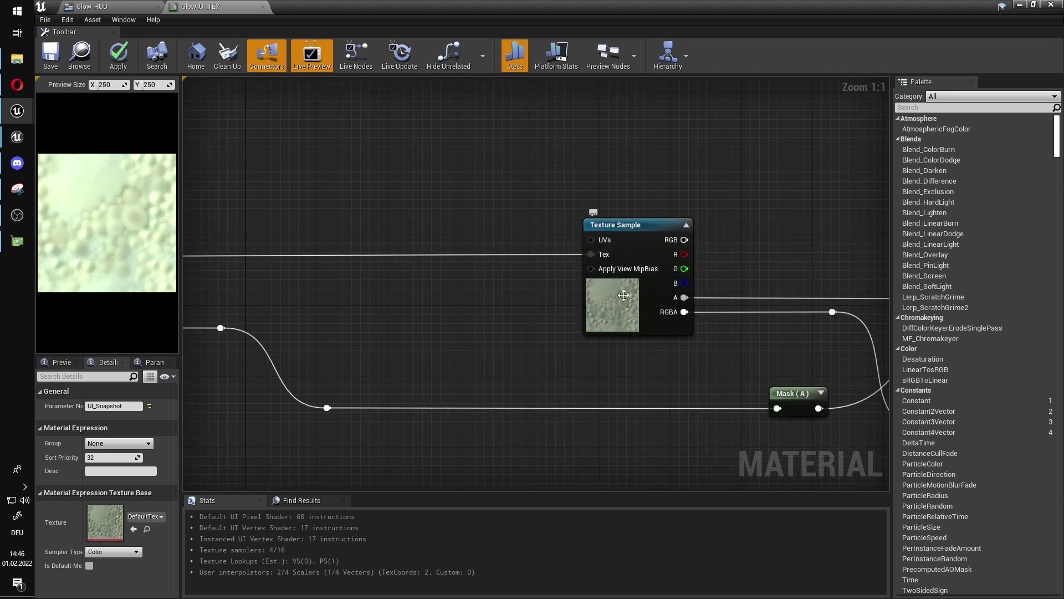
pyautogui.moveTo(514, 187); pyautogui.dragTo(536, 238, button='right')
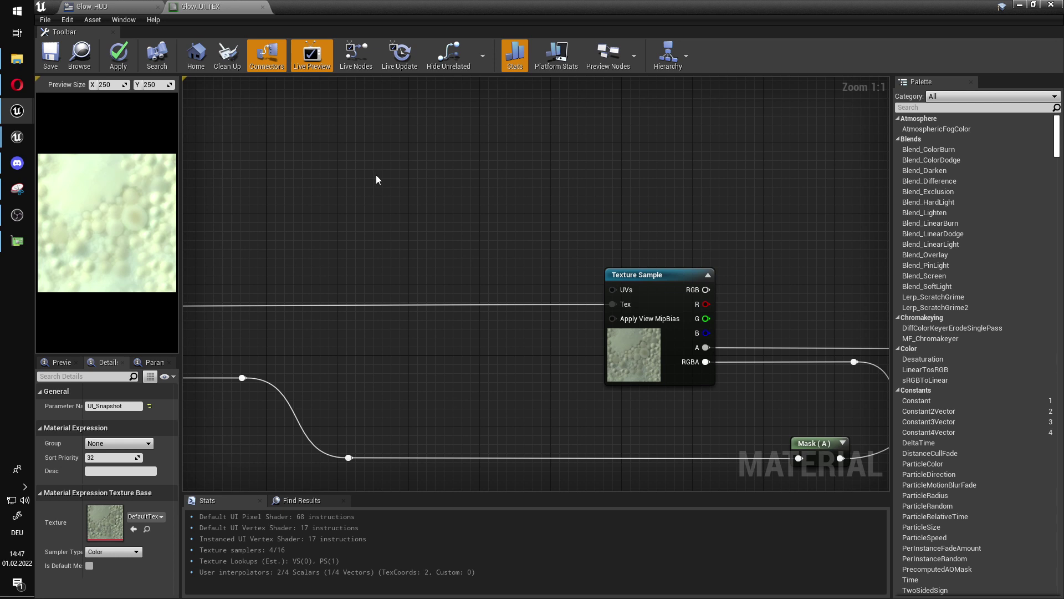
# Try out a second Texture Sample node, pulling a wire from its Tex input, and delete the node.
pyautogui.click(396, 181)
pyautogui.click(394, 181)
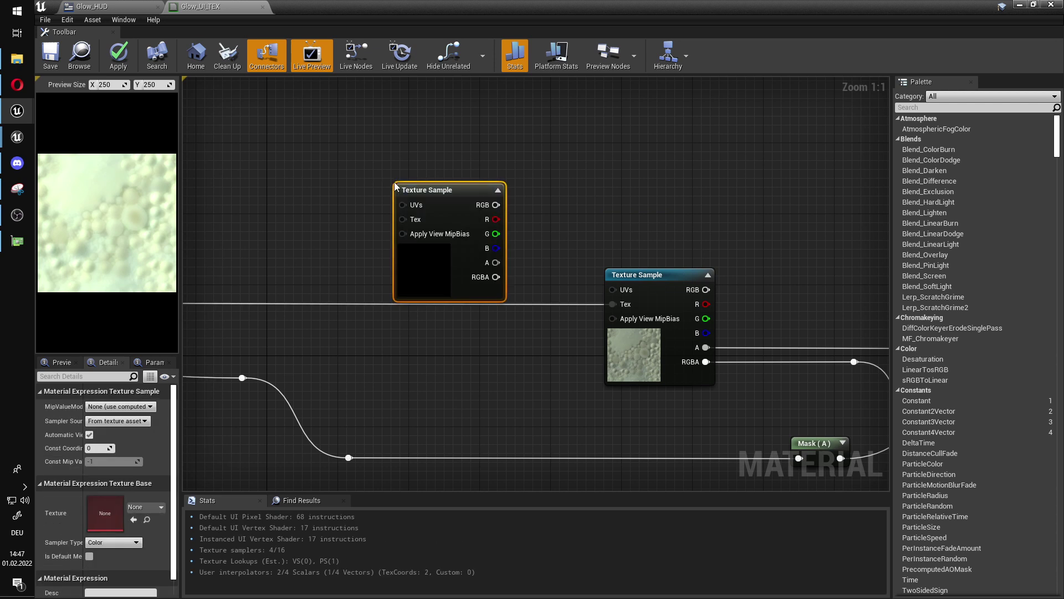
pyautogui.moveTo(362, 269); pyautogui.dragTo(416, 306, button='right')
pyautogui.moveTo(482, 312); pyautogui.dragTo(312, 251)
pyautogui.moveTo(312, 251); pyautogui.dragTo(749, 208, button='right')
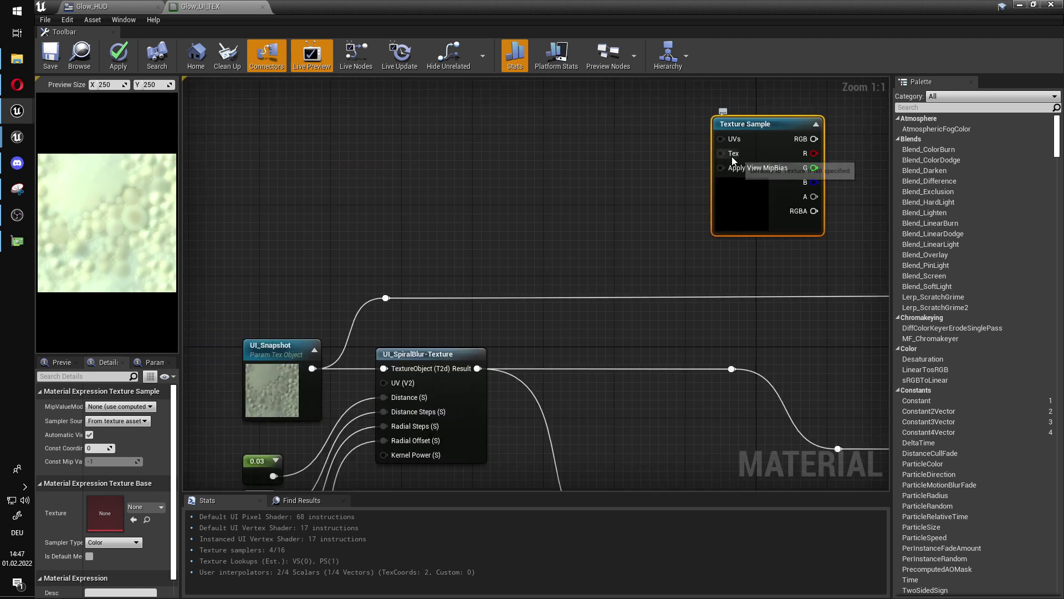
pyautogui.moveTo(727, 154); pyautogui.dragTo(437, 178)
pyautogui.click(437, 178)
pyautogui.click(749, 205)
pyautogui.press('Delete')
# Select the existing Texture Sample and examine its A and RGBA outputs leading to the two Add nodes.
pyautogui.moveTo(823, 267); pyautogui.dragTo(214, 254, button='right')
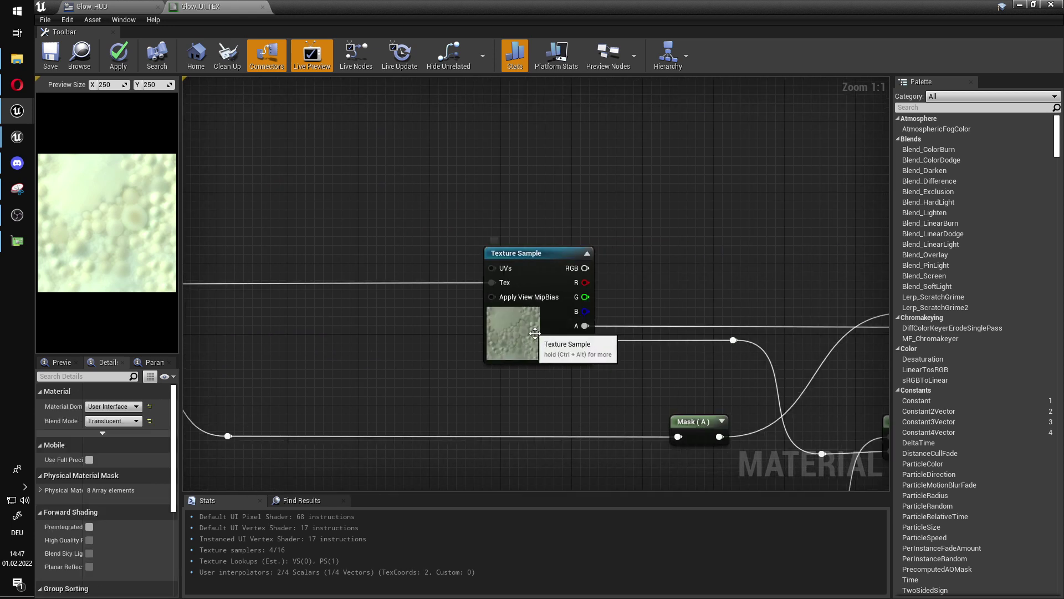
pyautogui.moveTo(573, 398); pyautogui.dragTo(261, 362, button='right')
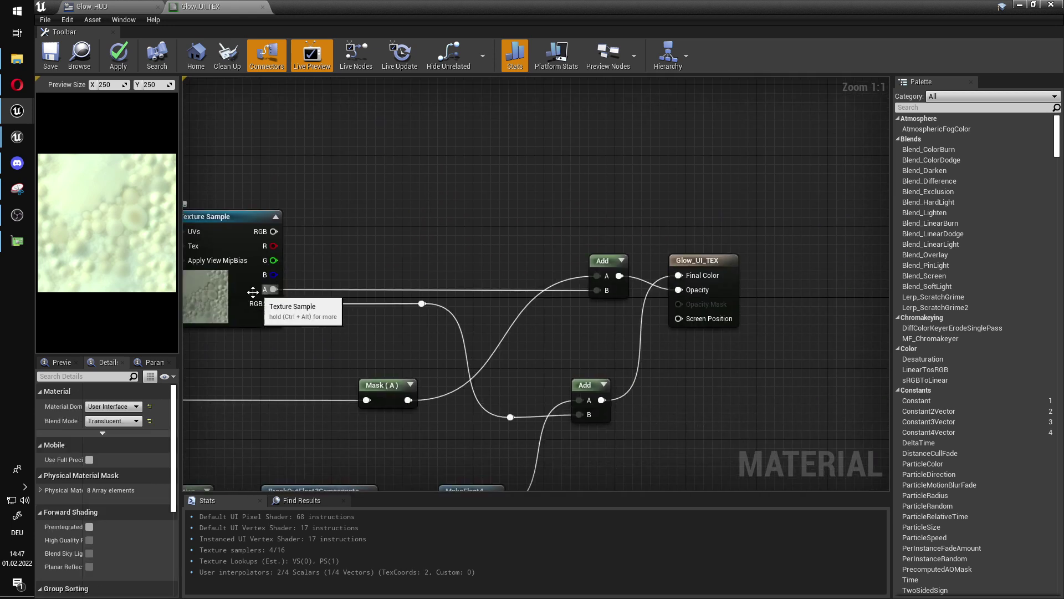
pyautogui.moveTo(213, 306); pyautogui.dragTo(316, 317, button='right')
pyautogui.click(317, 317)
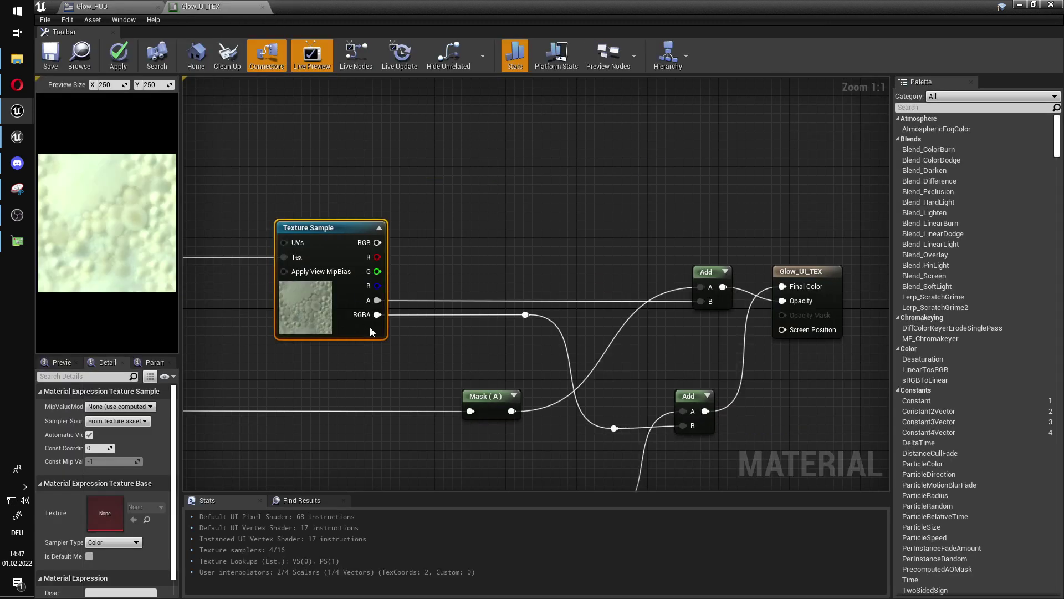
# Trace the snapshot from the UI_Snapshot parameter through the Texture Sample's A output to the upper Add node.
pyautogui.moveTo(370, 327); pyautogui.dragTo(640, 343, button='right')
pyautogui.click(360, 310)
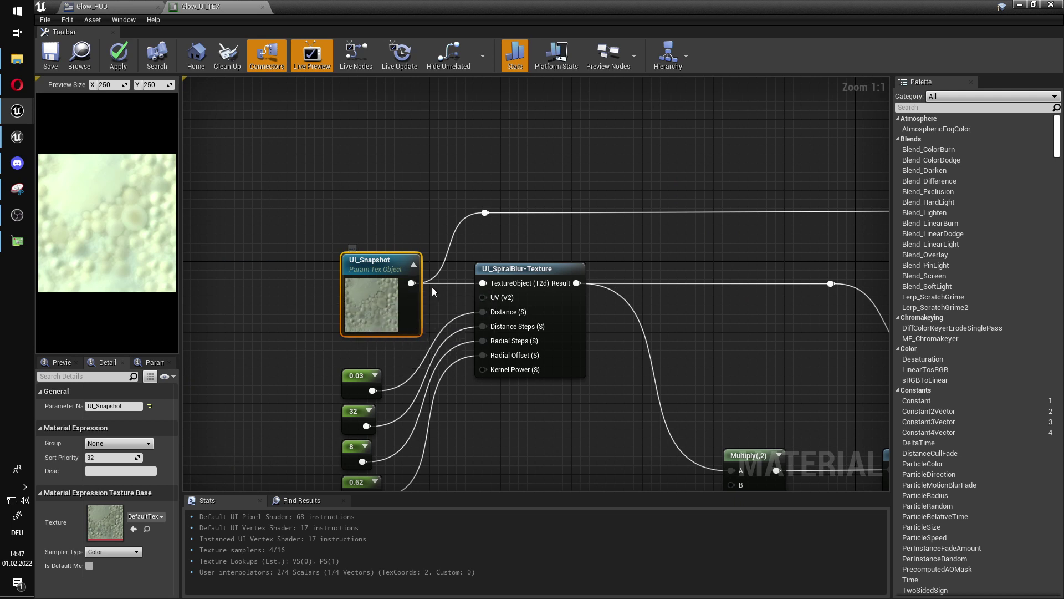
pyautogui.scroll(-3, 421, 289)
pyautogui.moveTo(668, 280); pyautogui.dragTo(323, 283, button='right')
pyautogui.moveTo(563, 267); pyautogui.dragTo(462, 267, button='right')
pyautogui.click(552, 218)
pyautogui.scroll(3, 515, 267)
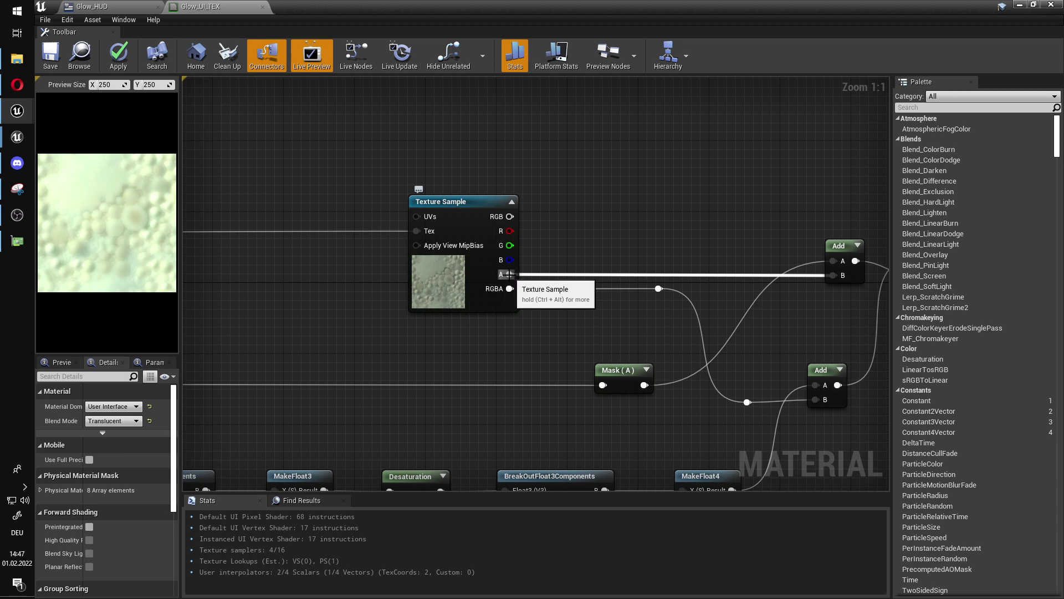
# Follow the UI_SpiralBlur-Texture Result to the Mask (A) node and inspect that node's channel settings.
pyautogui.scroll(-3, 509, 275)
pyautogui.moveTo(459, 312); pyautogui.dragTo(864, 284, button='right')
pyautogui.scroll(3, 429, 254)
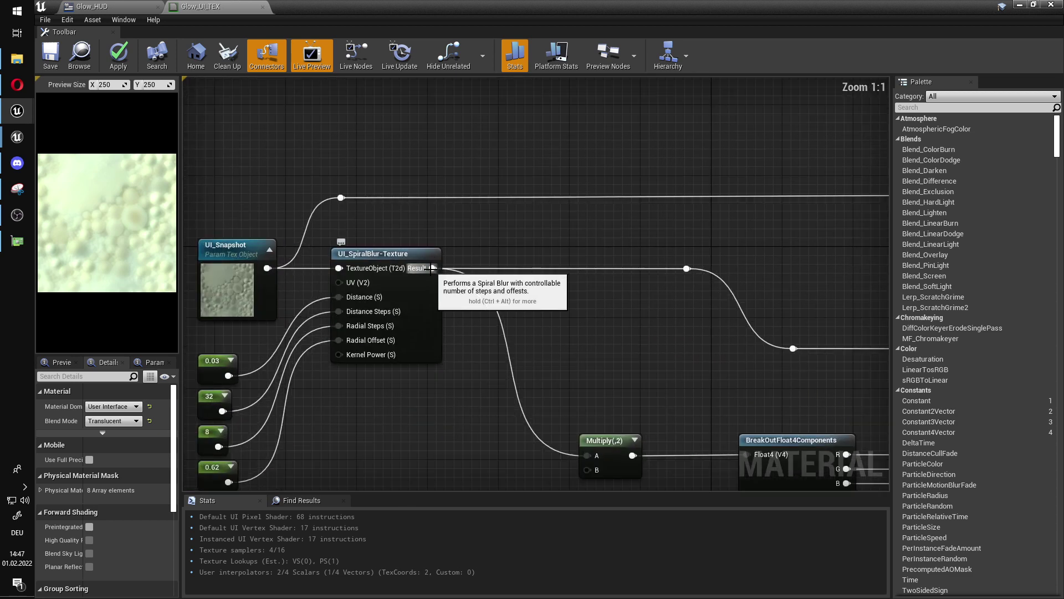
pyautogui.click(424, 284)
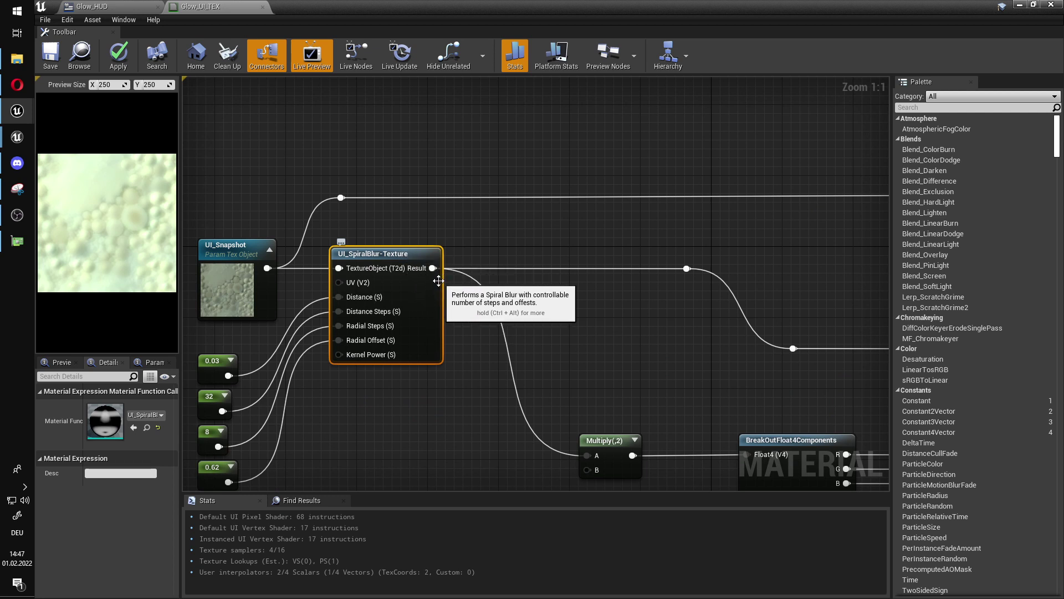
pyautogui.scroll(-4, 617, 292)
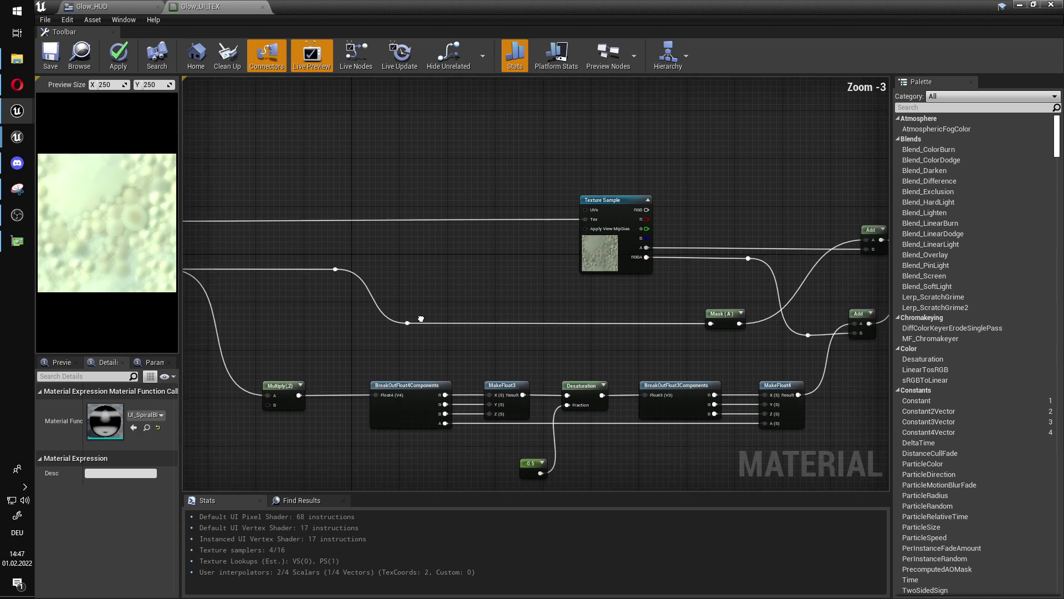
pyautogui.click(727, 324)
pyautogui.scroll(4, 727, 325)
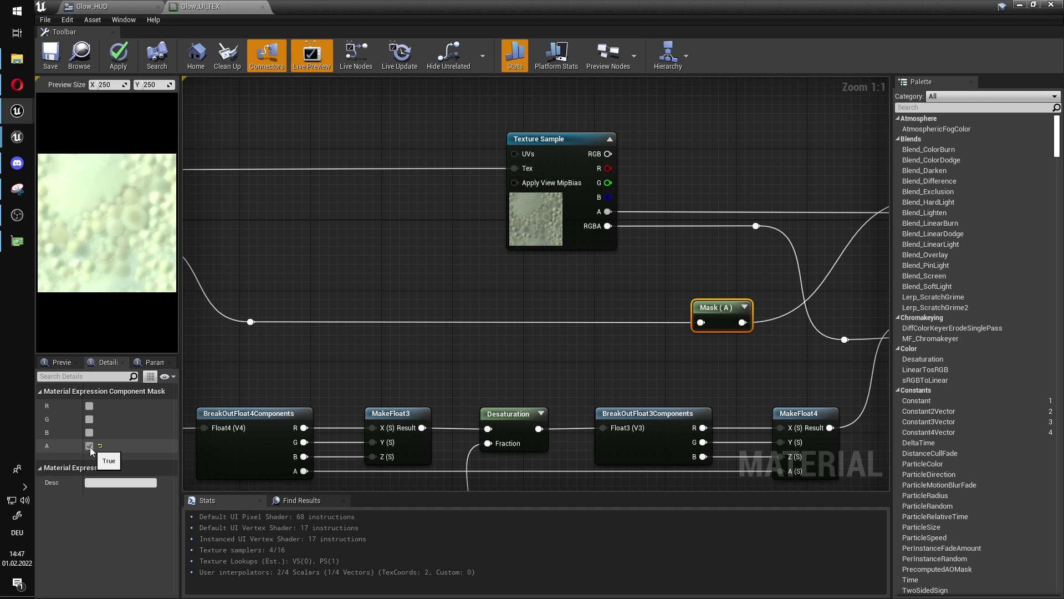
# Add a ComponentMask node on the wire between the blur result and the existing Mask (A) node.
pyautogui.moveTo(743, 322); pyautogui.dragTo(503, 315)
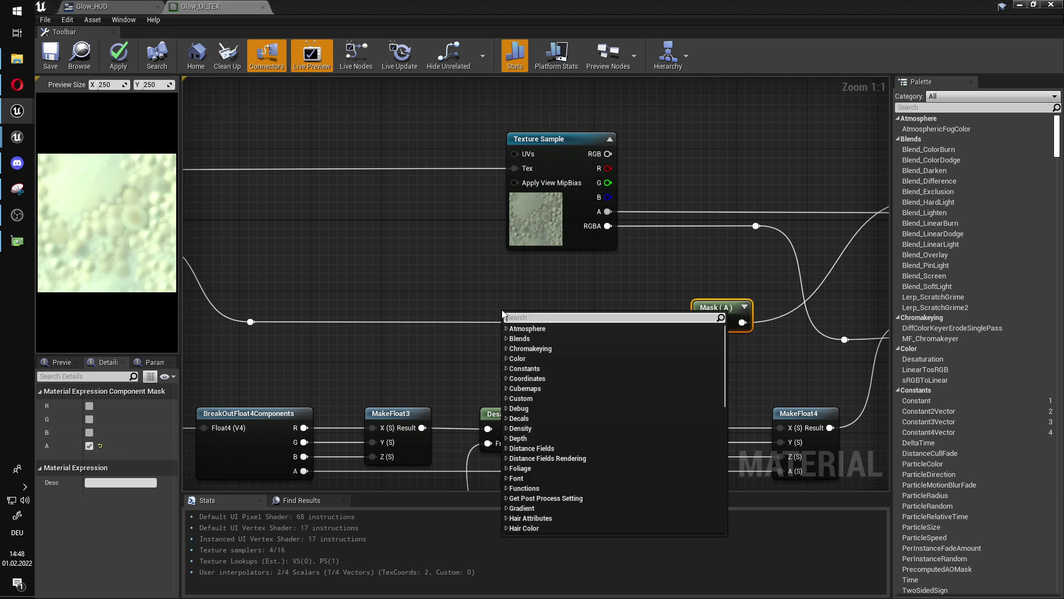
pyautogui.write('conponen')
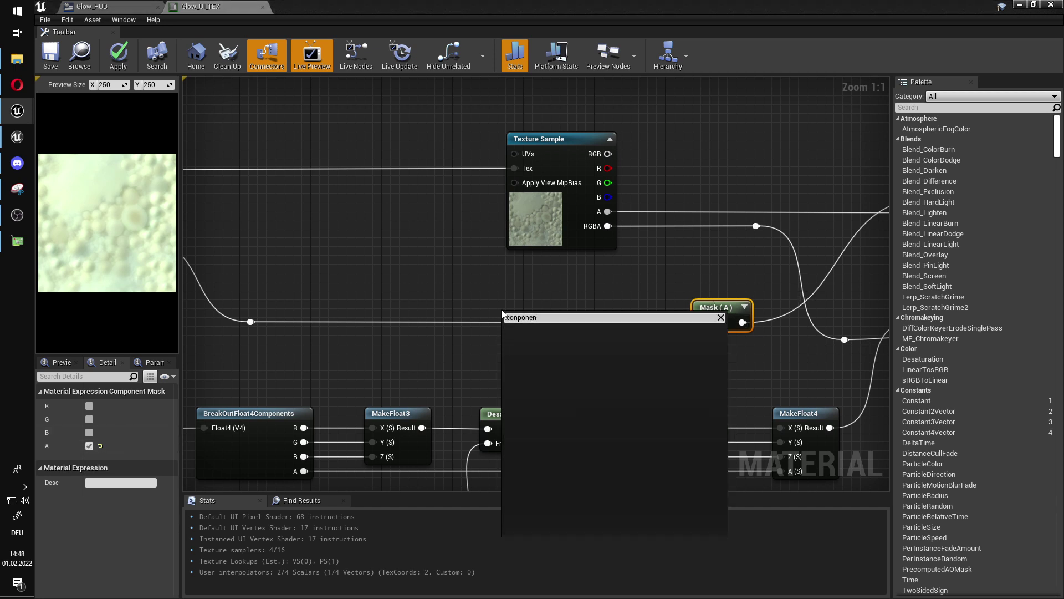
pyautogui.press('BackSpace')
pyautogui.press('BackSpace')
pyautogui.press('BackSpace')
pyautogui.press('BackSpace')
pyautogui.press('BackSpace')
pyautogui.write('ompo')
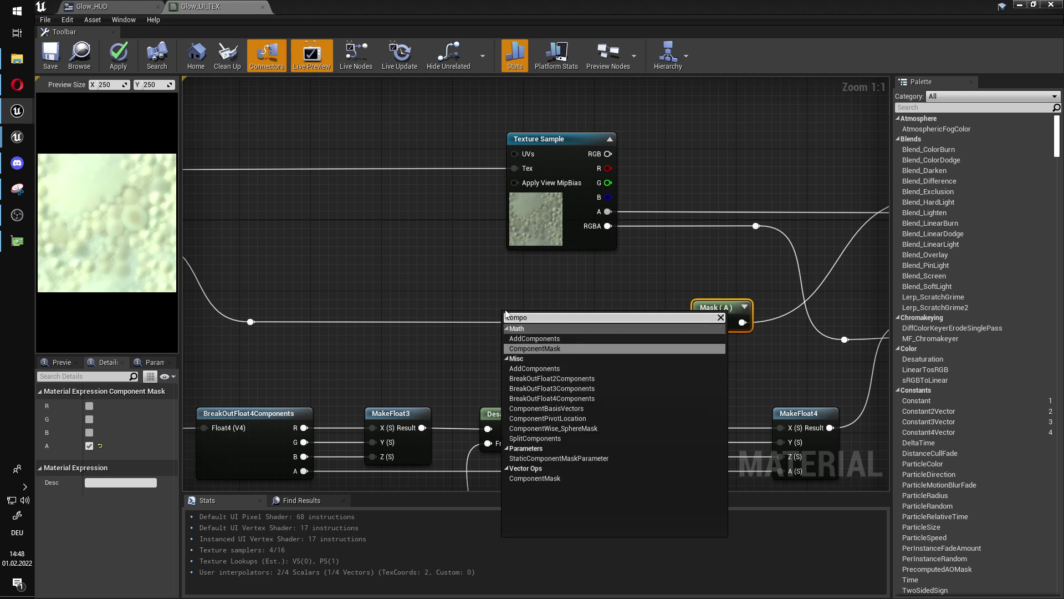
pyautogui.click(535, 348)
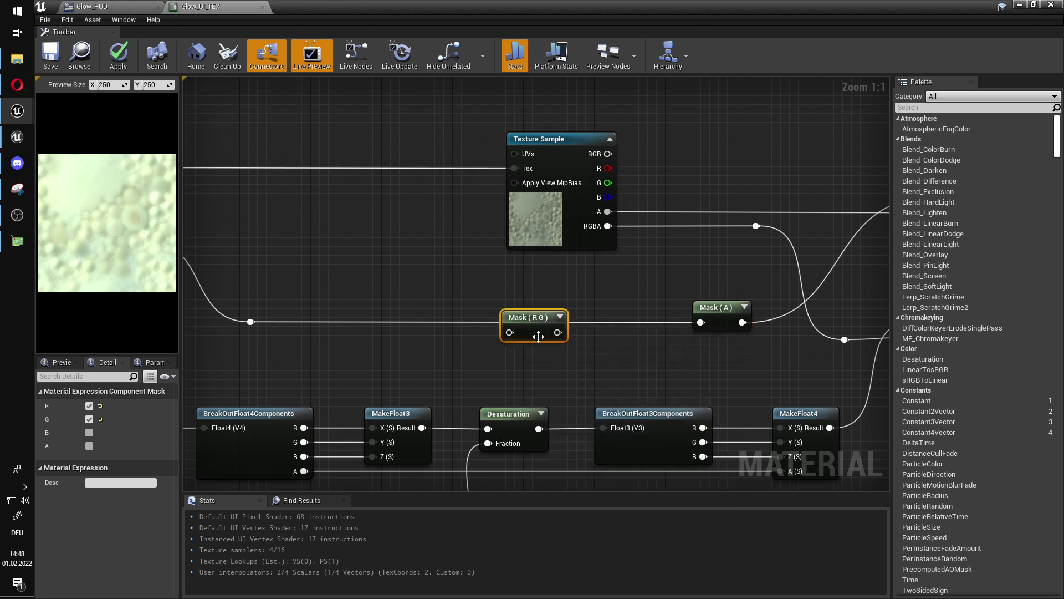
# Disable the R and G channels of the new mask, enable only A, and delete the node.
pyautogui.click(89, 406)
pyautogui.click(89, 420)
pyautogui.click(89, 420)
pyautogui.click(89, 406)
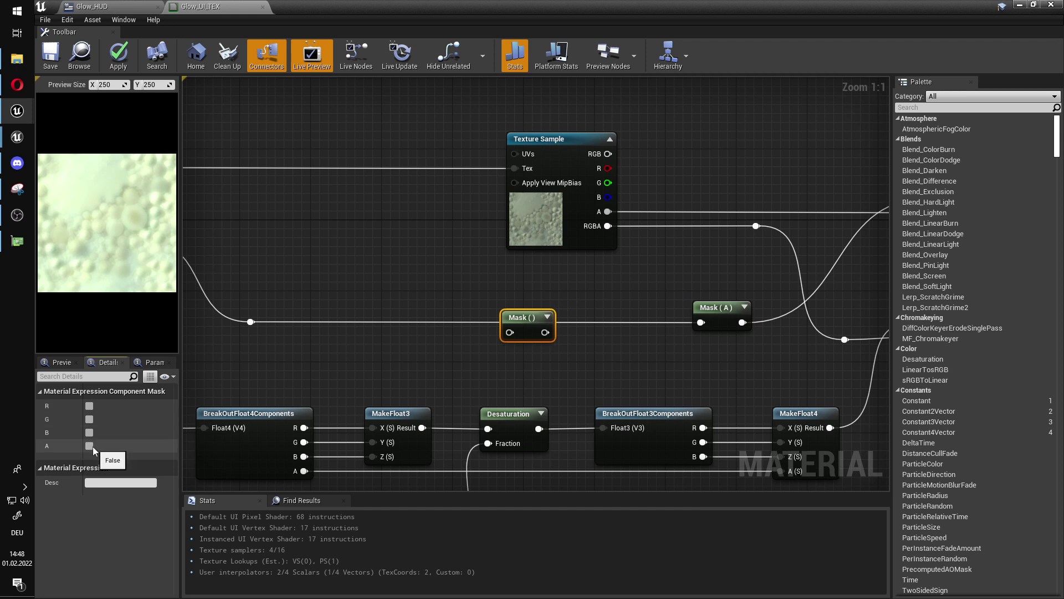
pyautogui.click(90, 446)
pyautogui.press('Delete')
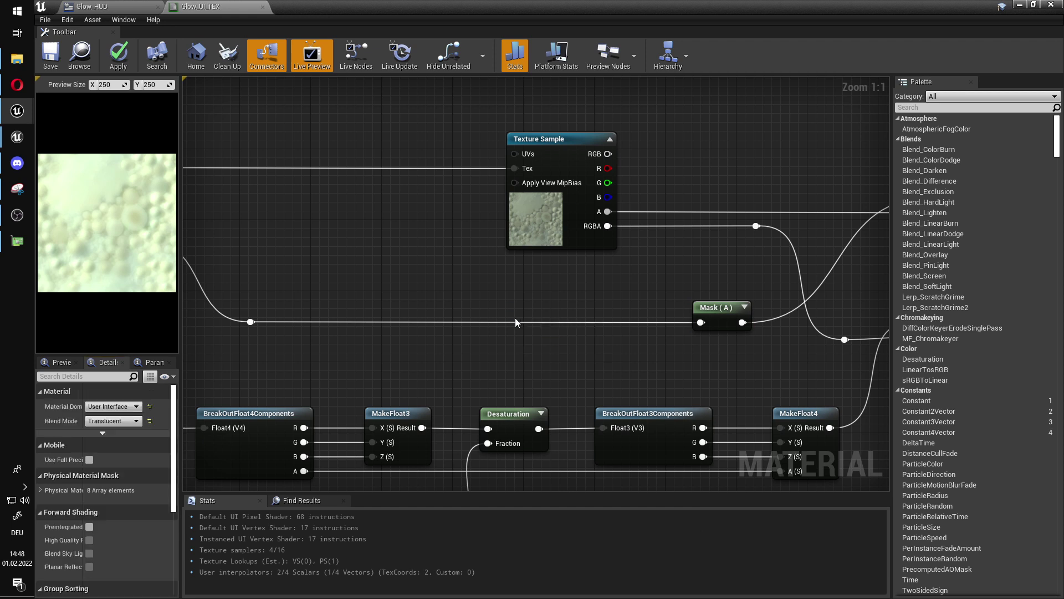
# Examine how the Mask (A) output and the Texture Sample's A output combine in the upper Add node for Opacity.
pyautogui.moveTo(724, 371); pyautogui.dragTo(1010, 437, button='right')
pyautogui.moveTo(945, 435); pyautogui.dragTo(1063, 396, button='right')
pyautogui.moveTo(385, 268); pyautogui.dragTo(523, 347, button='right')
pyautogui.click(536, 334)
pyautogui.moveTo(744, 212); pyautogui.dragTo(722, 245, button='right')
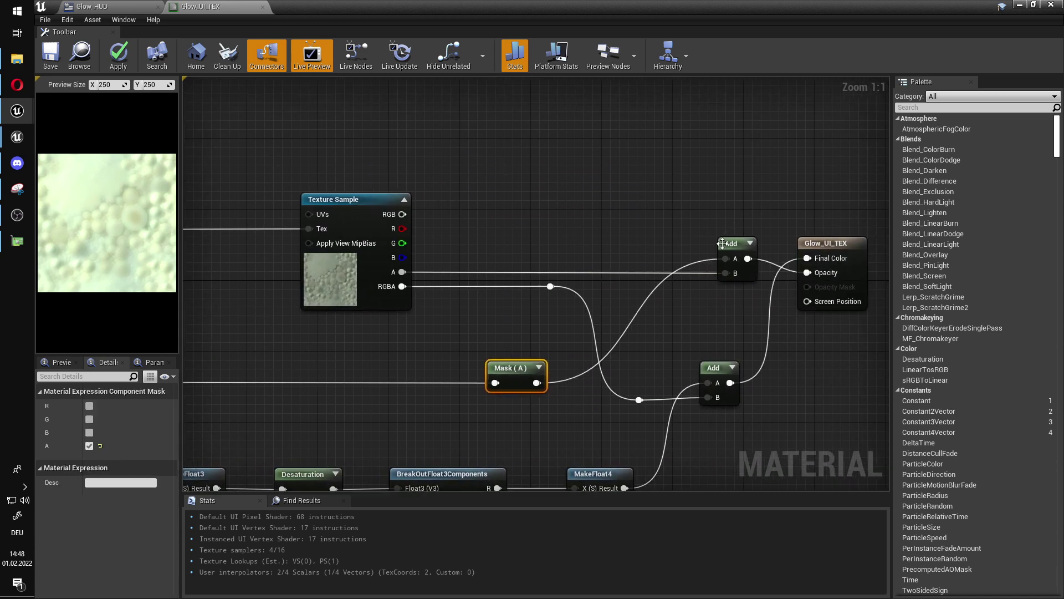
pyautogui.click(722, 245)
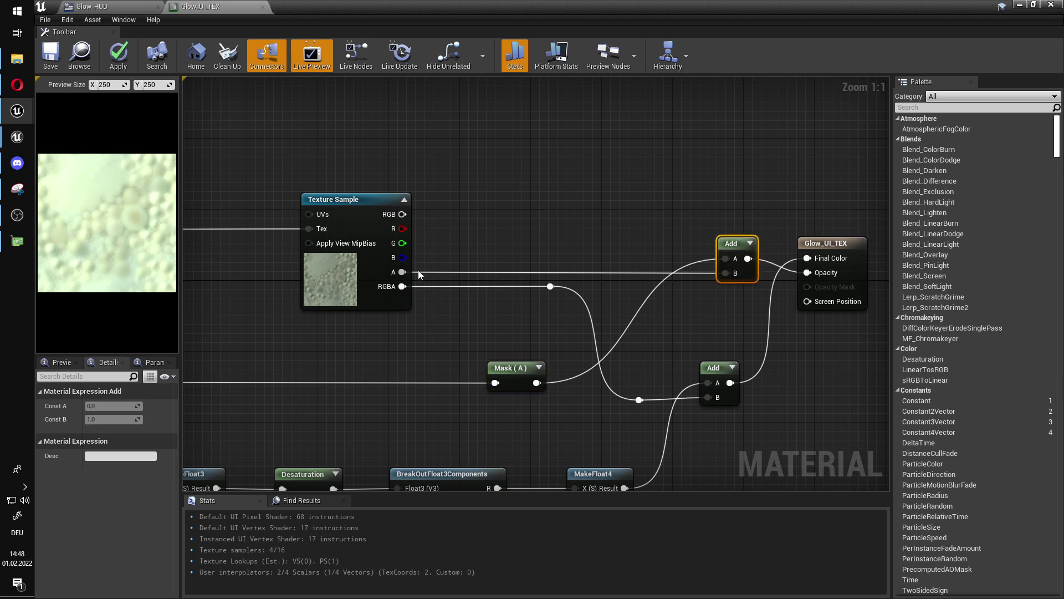
pyautogui.click(517, 373)
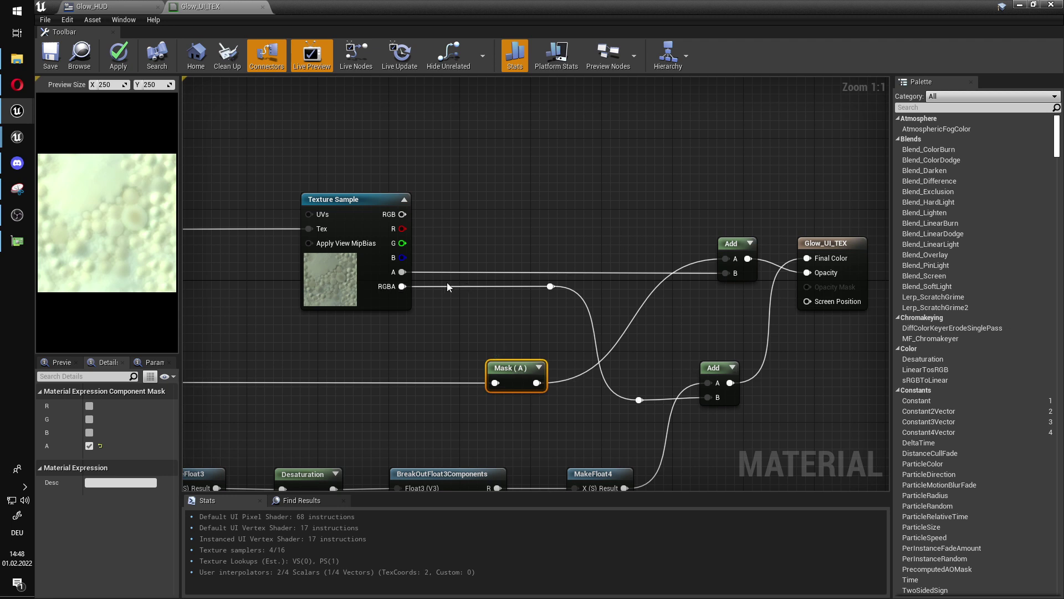
pyautogui.click(451, 376)
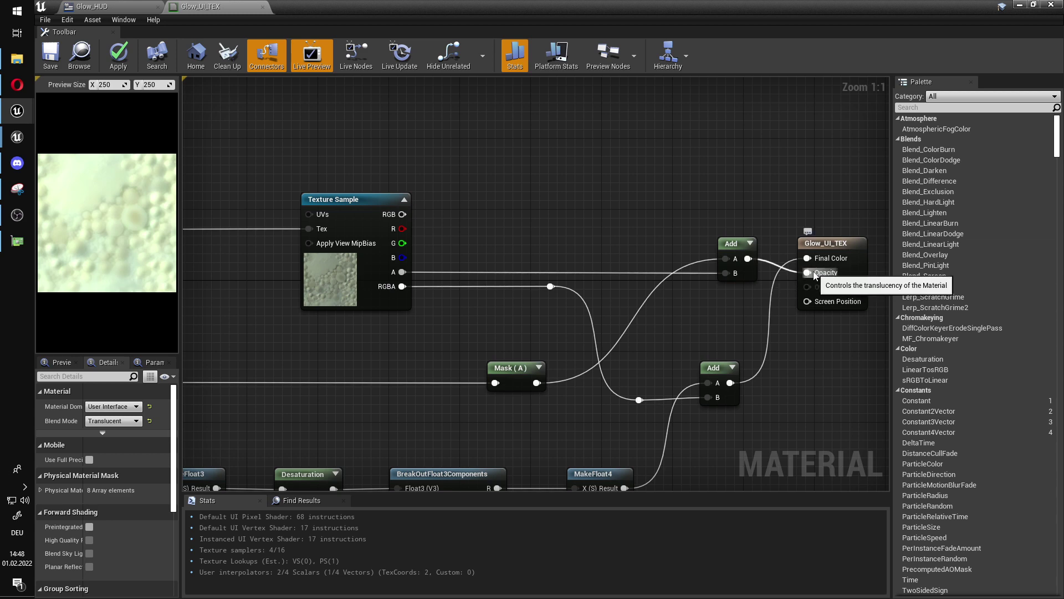
# Trace the blur result along its wires to the output node's Final Color and back to the UI_SpiralBlur-Texture inputs.
pyautogui.scroll(-4, 446, 305)
pyautogui.moveTo(336, 343); pyautogui.dragTo(663, 280, button='right')
pyautogui.scroll(4, 390, 248)
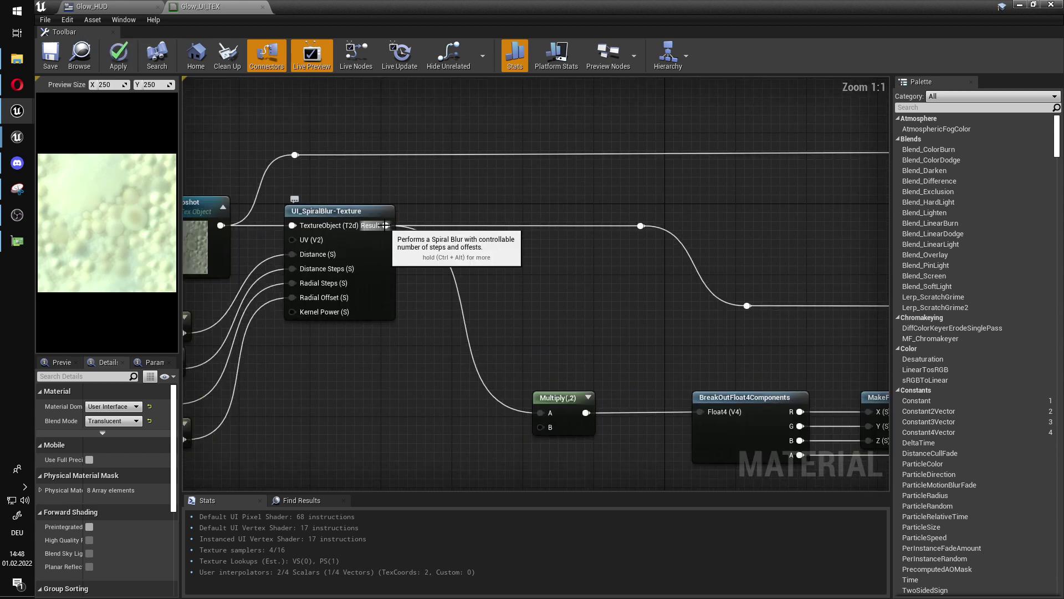
pyautogui.moveTo(728, 318); pyautogui.dragTo(305, 310, button='right')
pyautogui.moveTo(728, 223); pyautogui.dragTo(341, 263, button='right')
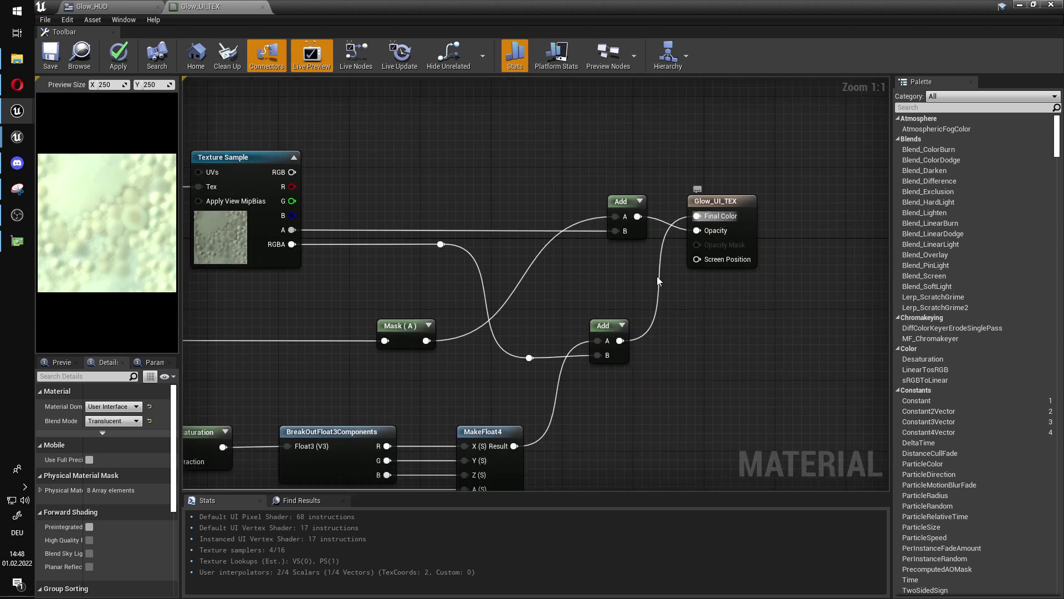
pyautogui.moveTo(260, 388); pyautogui.dragTo(671, 313, button='right')
pyautogui.moveTo(197, 307); pyautogui.dragTo(465, 283, button='right')
pyautogui.moveTo(254, 159); pyautogui.dragTo(503, 170, button='right')
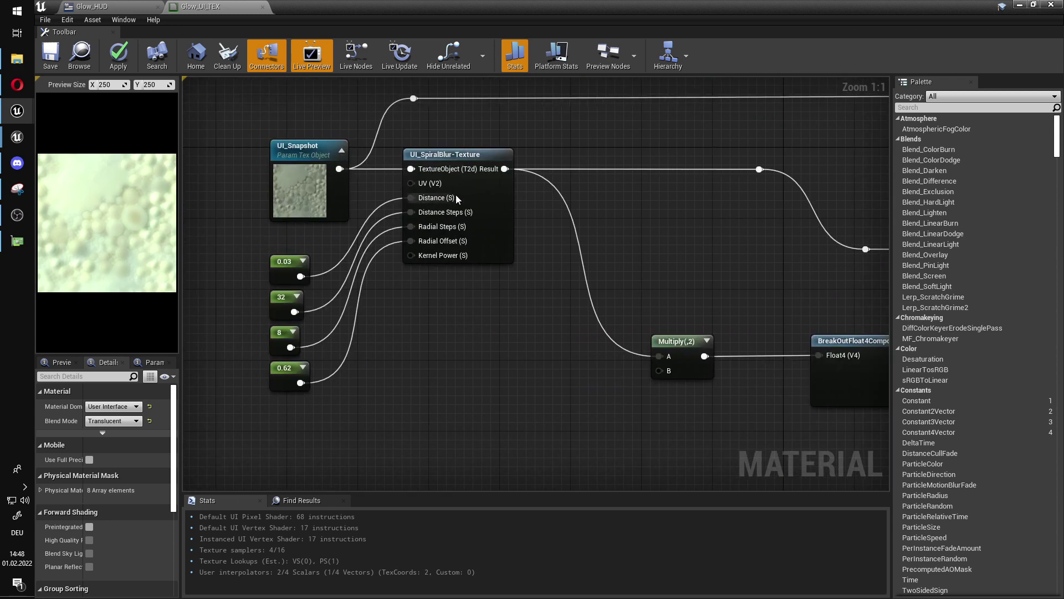
# Examine the blur result's chain through Multiply, BreakOutFloat4Components, MakeFloat3, Desaturation with its Fraction constant, and BreakOutFloat3Components.
pyautogui.click(698, 361)
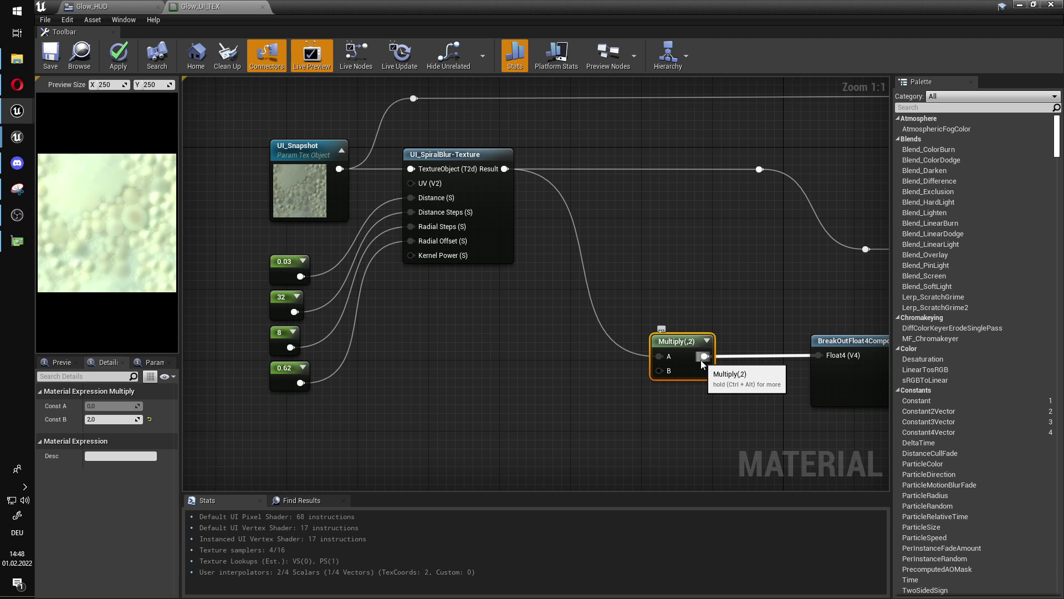
pyautogui.moveTo(723, 382); pyautogui.dragTo(386, 358, button='right')
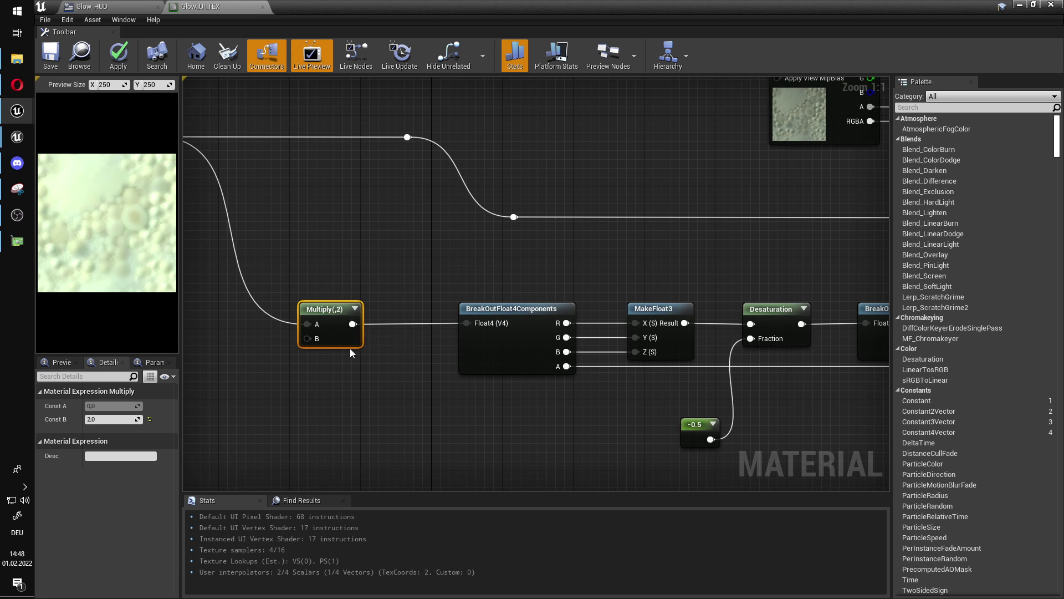
pyautogui.moveTo(632, 406); pyautogui.dragTo(483, 382, button='right')
pyautogui.click(423, 416)
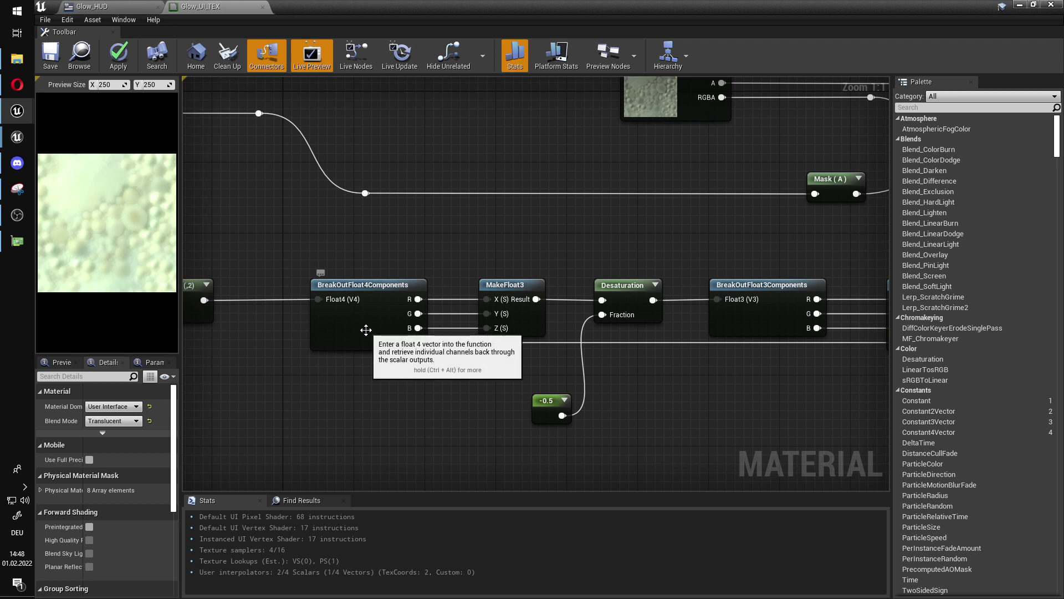
pyautogui.click(355, 322)
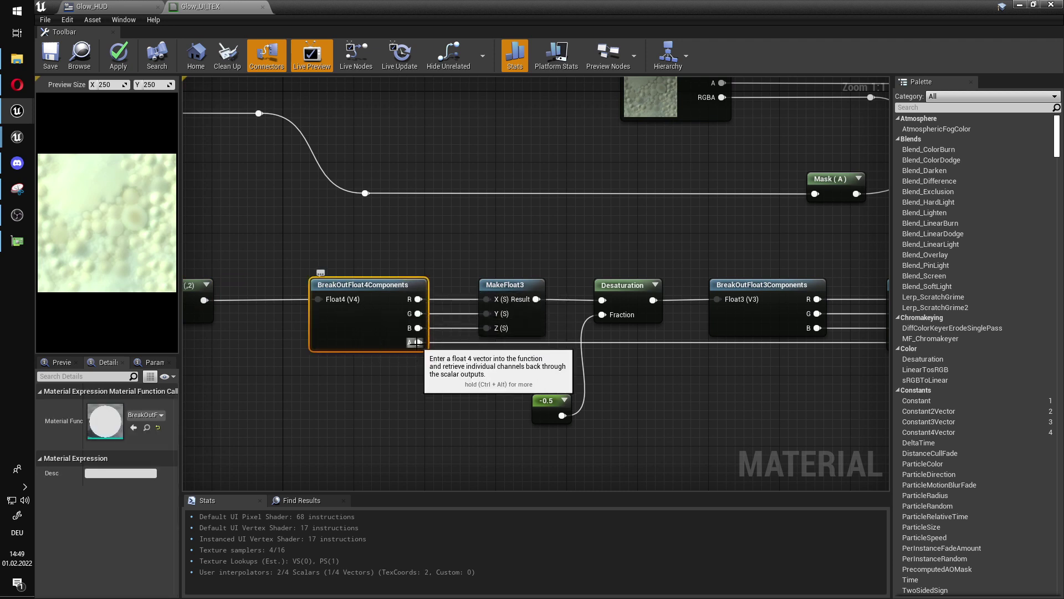
pyautogui.click(620, 286)
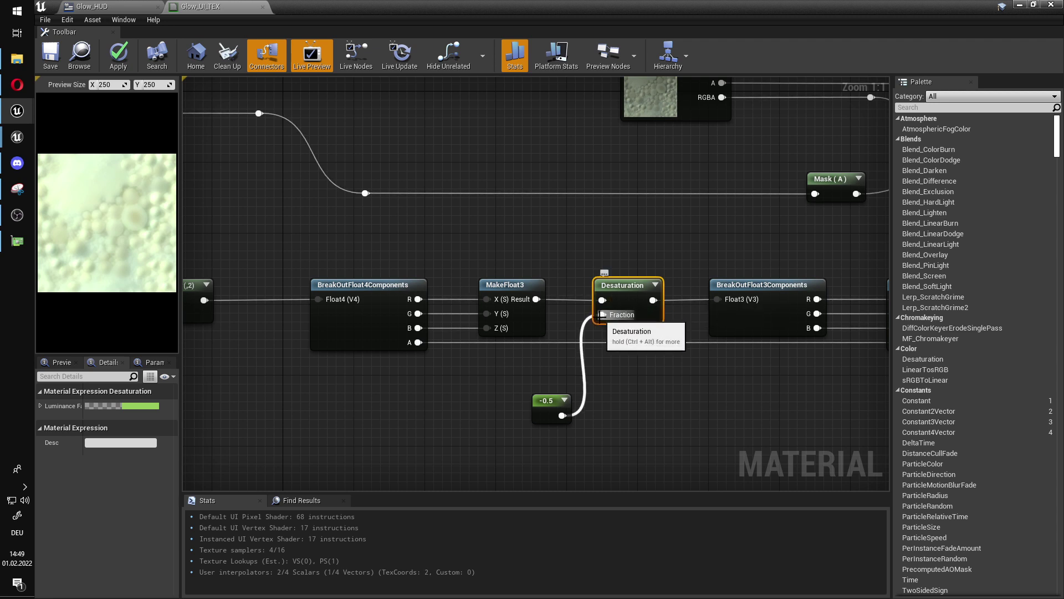
pyautogui.click(549, 401)
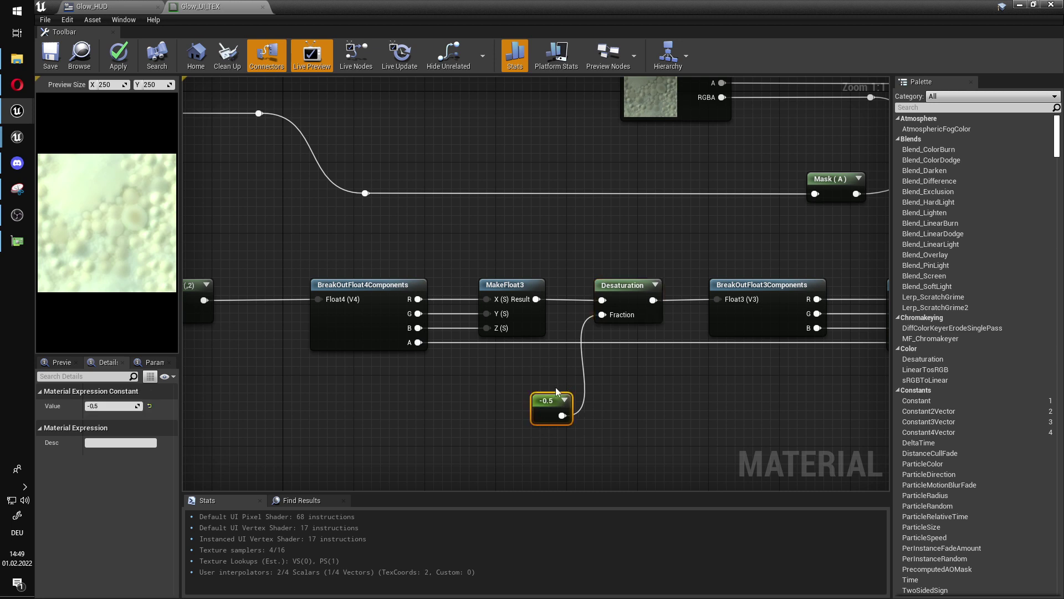
pyautogui.moveTo(492, 255); pyautogui.dragTo(751, 350)
pyautogui.click(756, 316)
pyautogui.moveTo(756, 316); pyautogui.dragTo(663, 296, button='right')
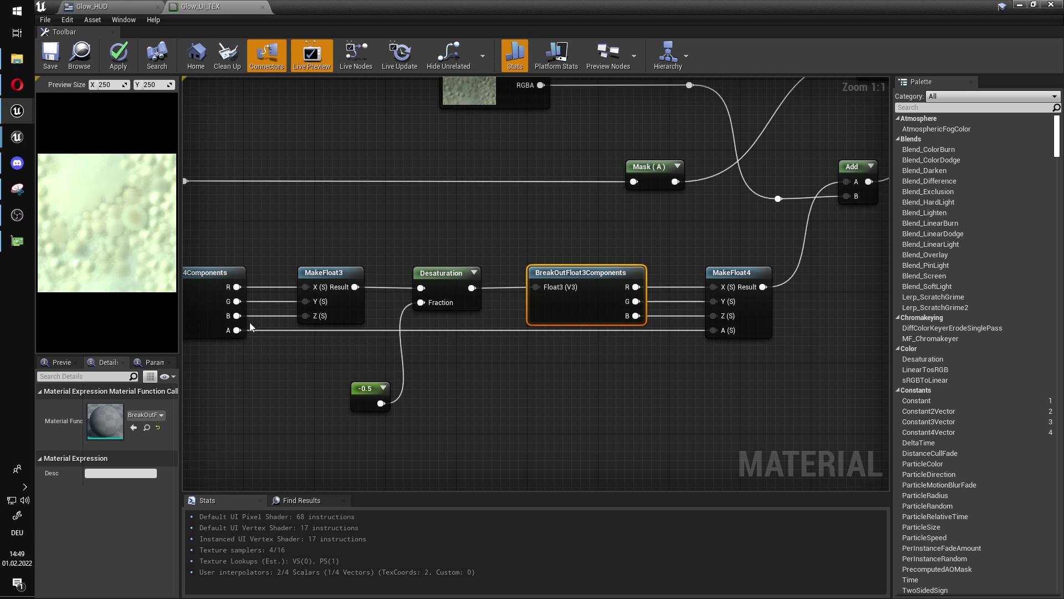
# Trace the MakeFloat4 result through the lower Add node to Final Color, and inspect the output node's Material Domain and Blend Mode.
pyautogui.moveTo(809, 375); pyautogui.dragTo(656, 416, button='right')
pyautogui.moveTo(636, 297); pyautogui.dragTo(659, 377, button='right')
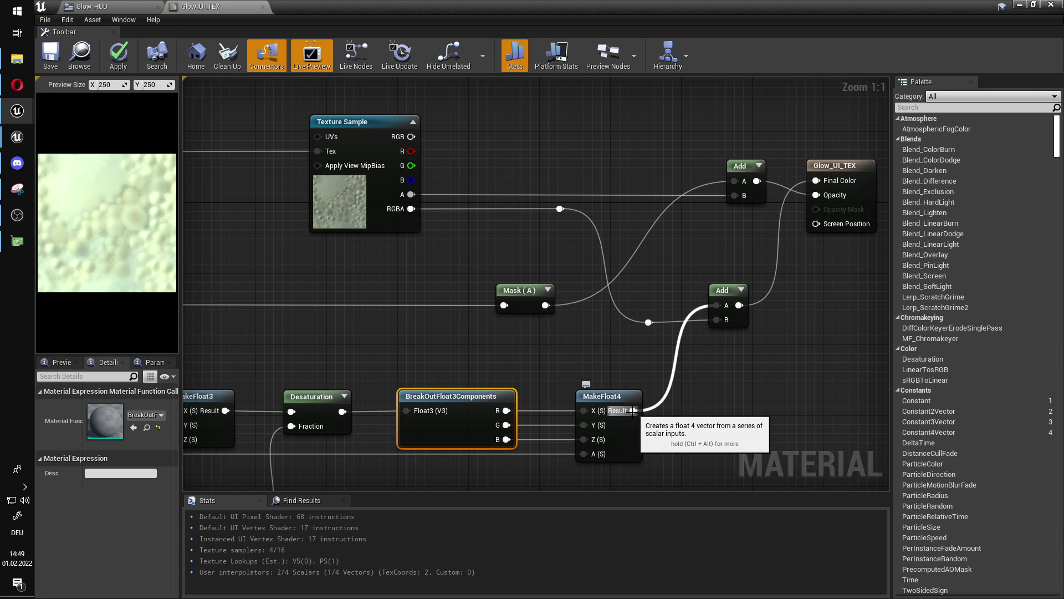
pyautogui.moveTo(633, 410); pyautogui.dragTo(780, 339, button='right')
pyautogui.click(460, 327)
pyautogui.moveTo(728, 265); pyautogui.dragTo(477, 315, button='right')
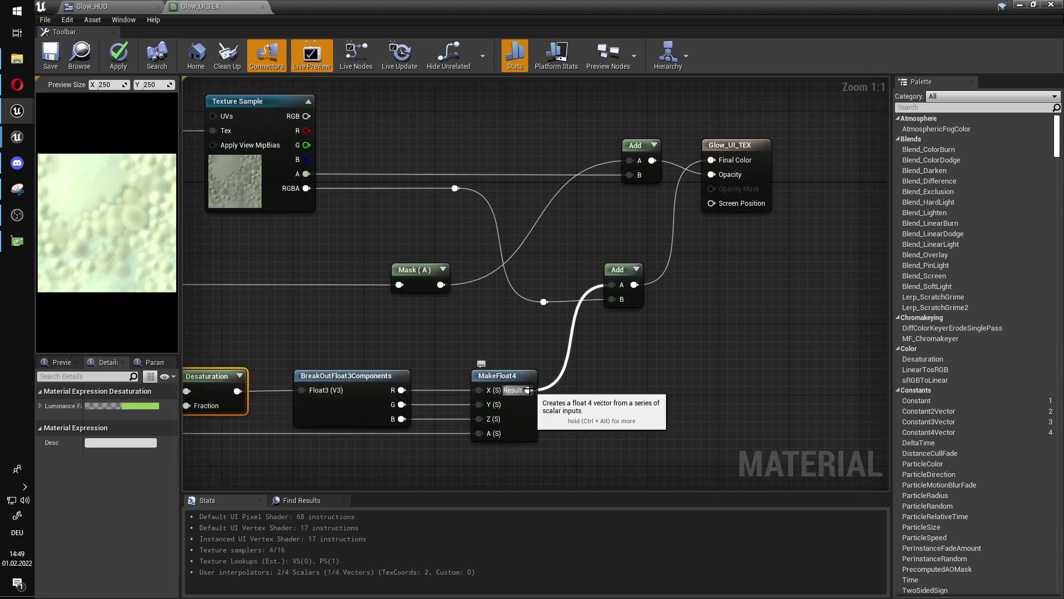
pyautogui.moveTo(748, 232); pyautogui.dragTo(718, 298, button='right')
pyautogui.click(730, 256)
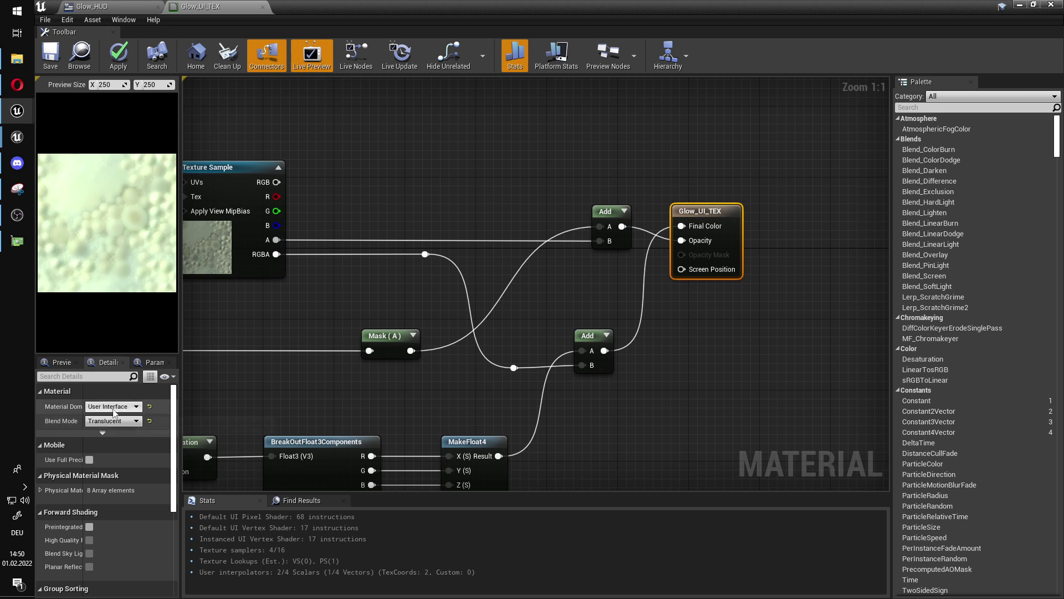
# Apply and save the Glow_UI_TEX material, and return to the Glow_HUD widget to review the Retainer Box's effect settings.
pyautogui.click(123, 67)
pyautogui.click(59, 67)
pyautogui.click(115, 6)
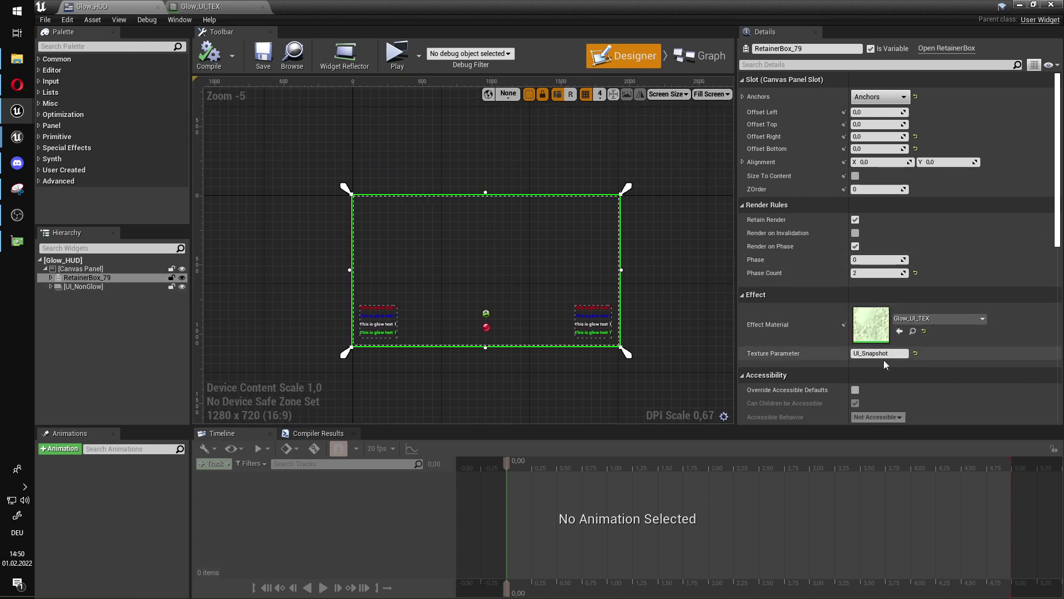
# Run the level from the main editor, walk around to view the HUD text and icon glow, and end the play session.
pyautogui.click(1018, 5)
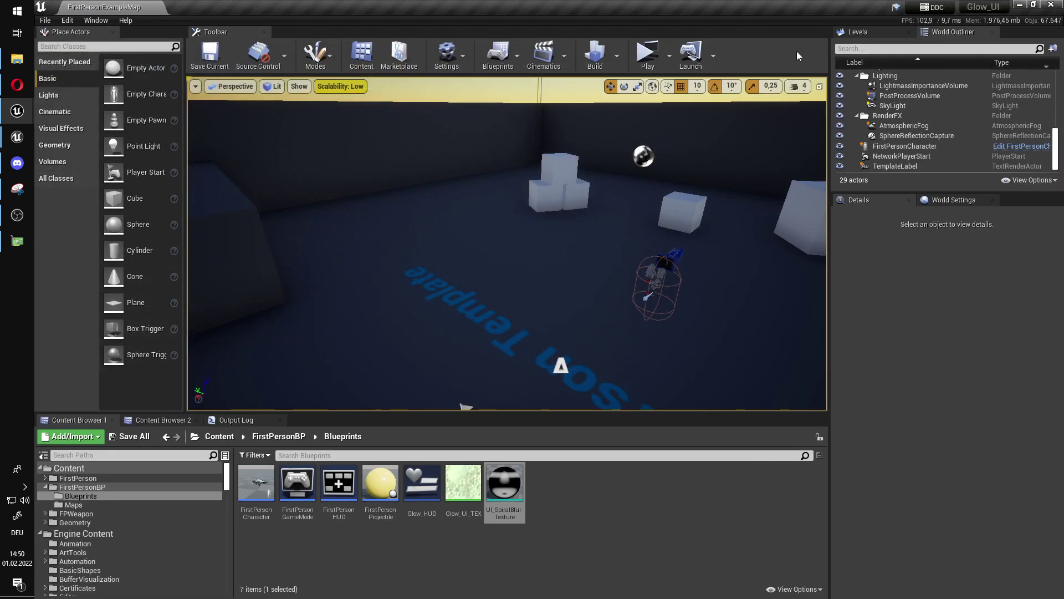
pyautogui.click(653, 63)
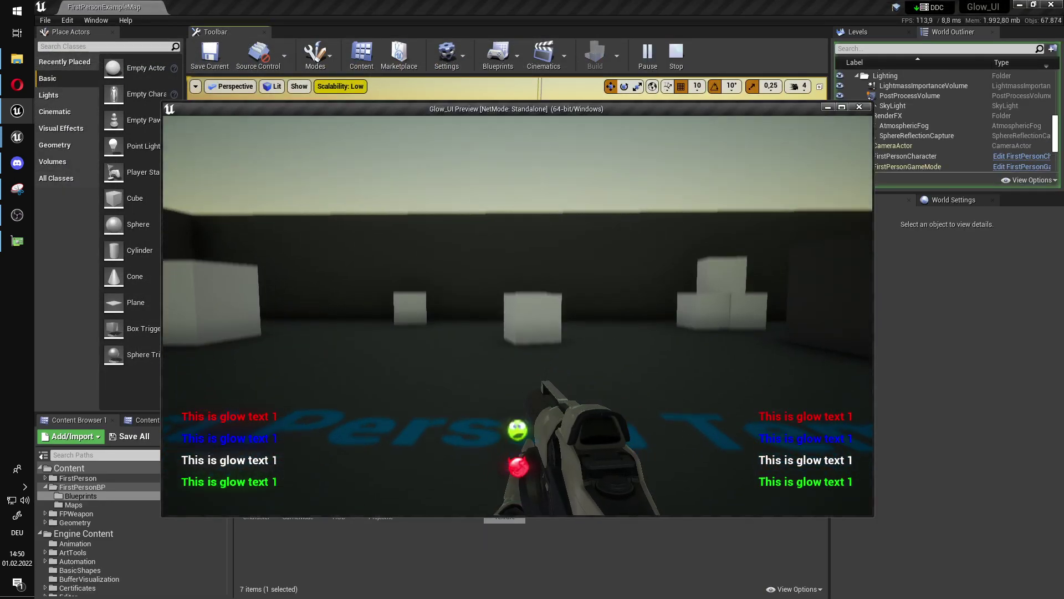
pyautogui.press('w')
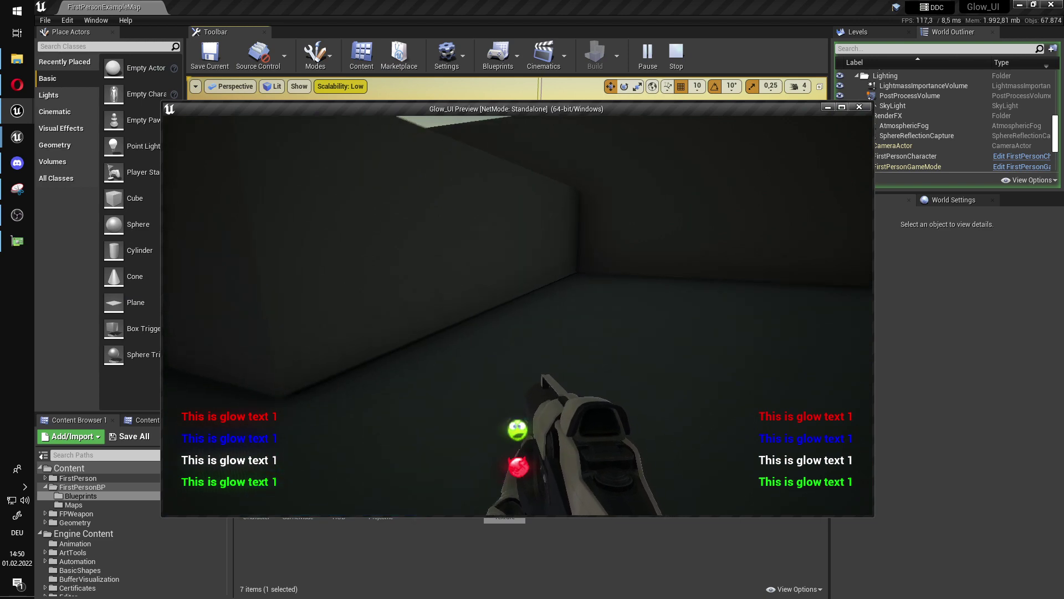
pyautogui.press('w')
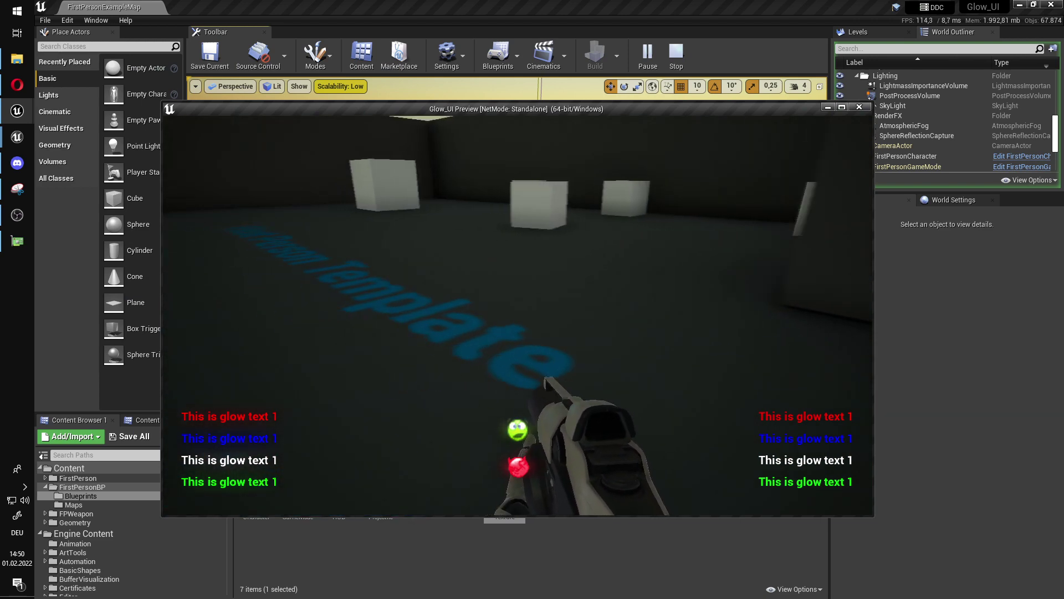
pyautogui.press('w')
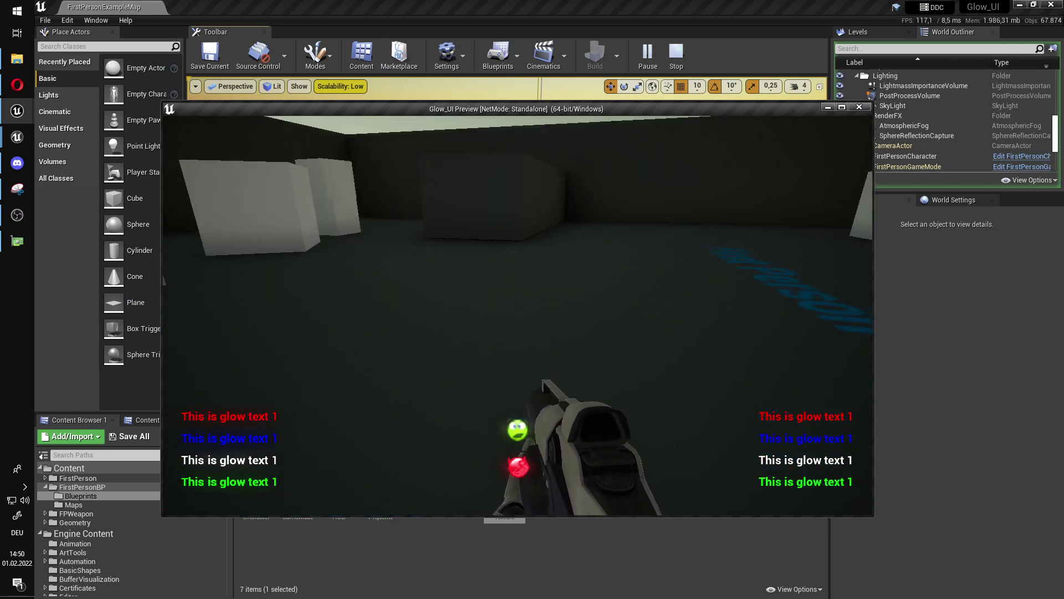
pyautogui.press('Escape')
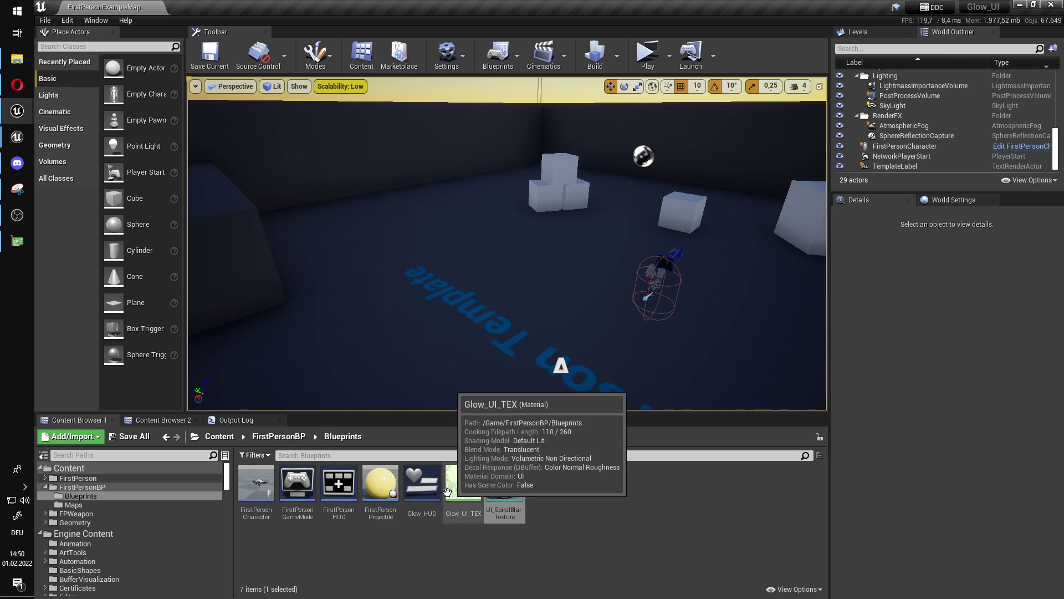
# Reopen the Glow_UI_TEX material and set the constant feeding the spiral blur's Distance input to 0.07.
pyautogui.doubleClick(468, 482)
pyautogui.moveTo(307, 369); pyautogui.dragTo(852, 331, button='right')
pyautogui.moveTo(272, 366); pyautogui.dragTo(854, 330, button='right')
pyautogui.click(461, 304)
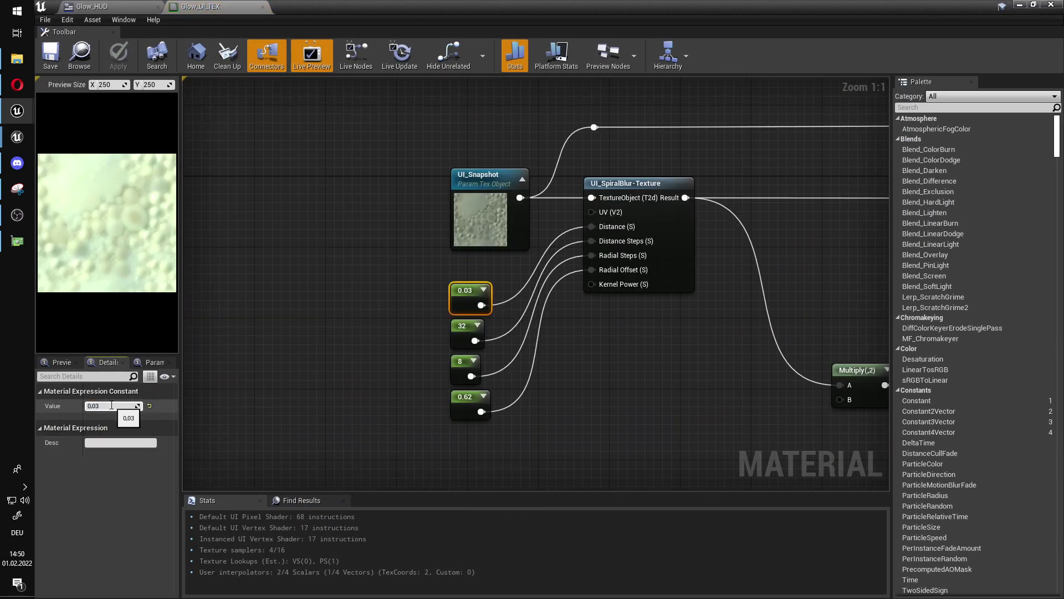
pyautogui.write('0,07')
pyautogui.press('Return')
# Set Const B of the Multiply node after the blur to 4, and apply and save the material.
pyautogui.moveTo(654, 338); pyautogui.dragTo(450, 311, button='right')
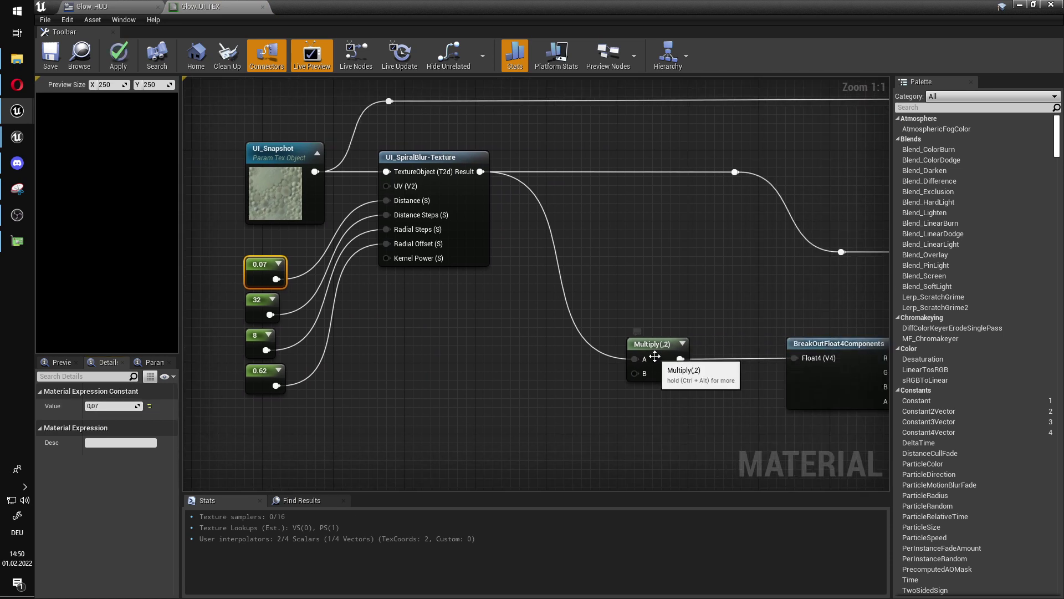
pyautogui.click(655, 361)
pyautogui.moveTo(430, 264); pyautogui.dragTo(393, 306, button='right')
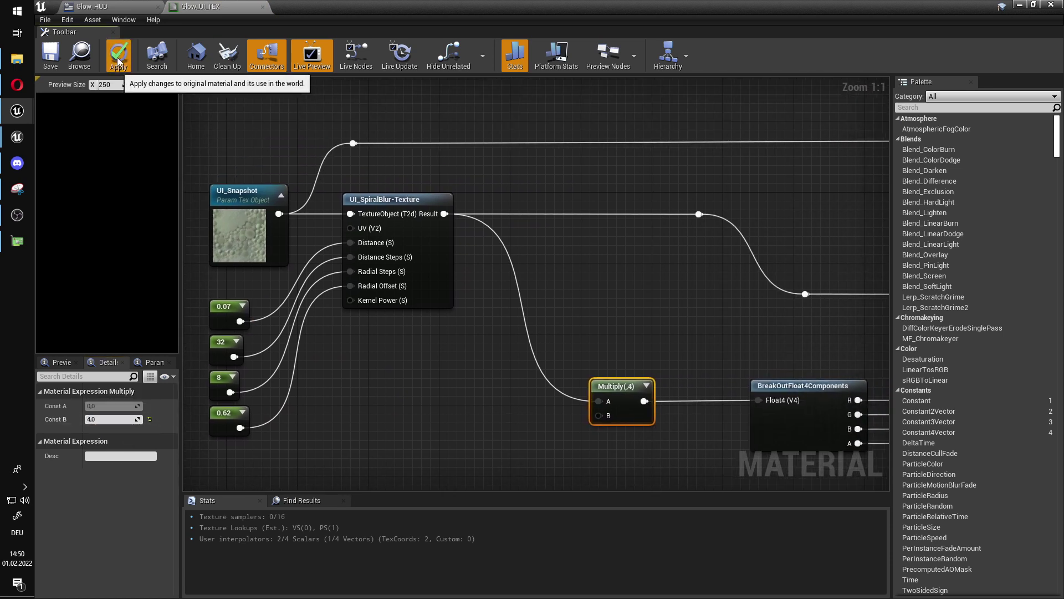
pyautogui.click(42, 67)
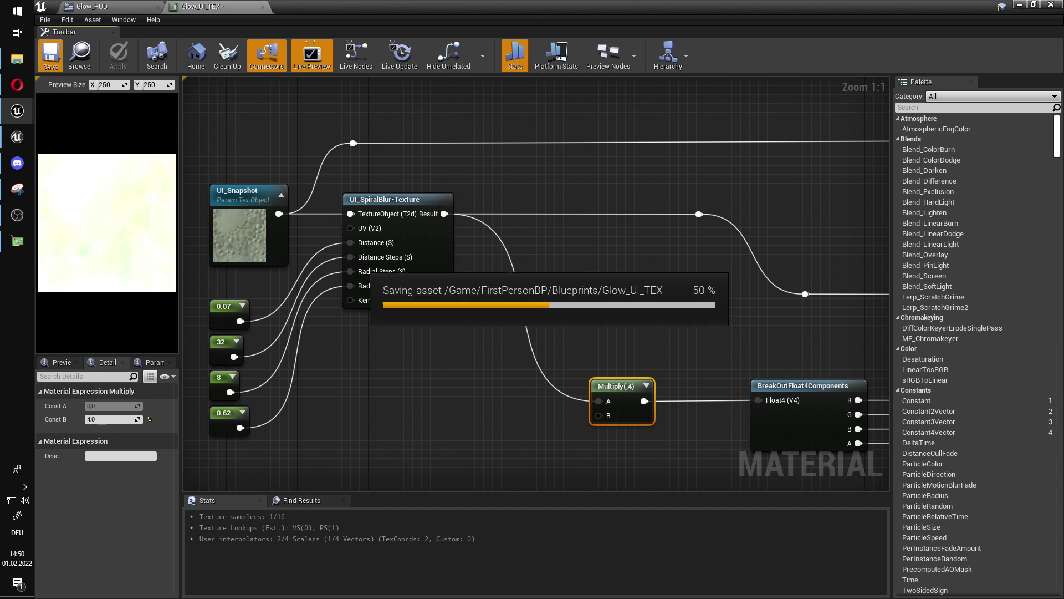
# Play the level again to inspect the HUD glow with the wider blur and stronger multiplier, and stop playing.
pyautogui.click(1019, 5)
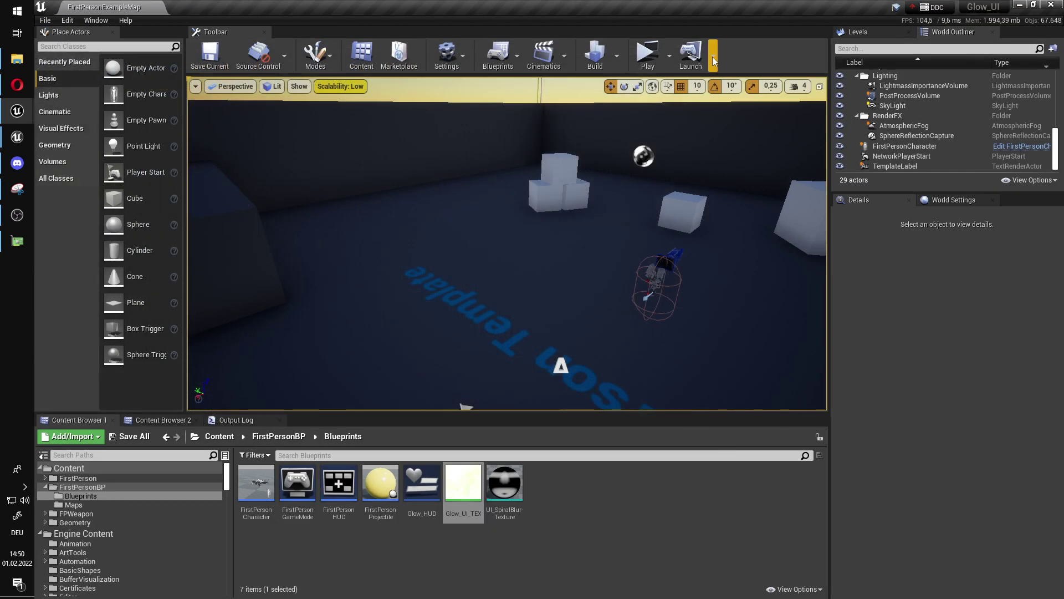
pyautogui.click(646, 56)
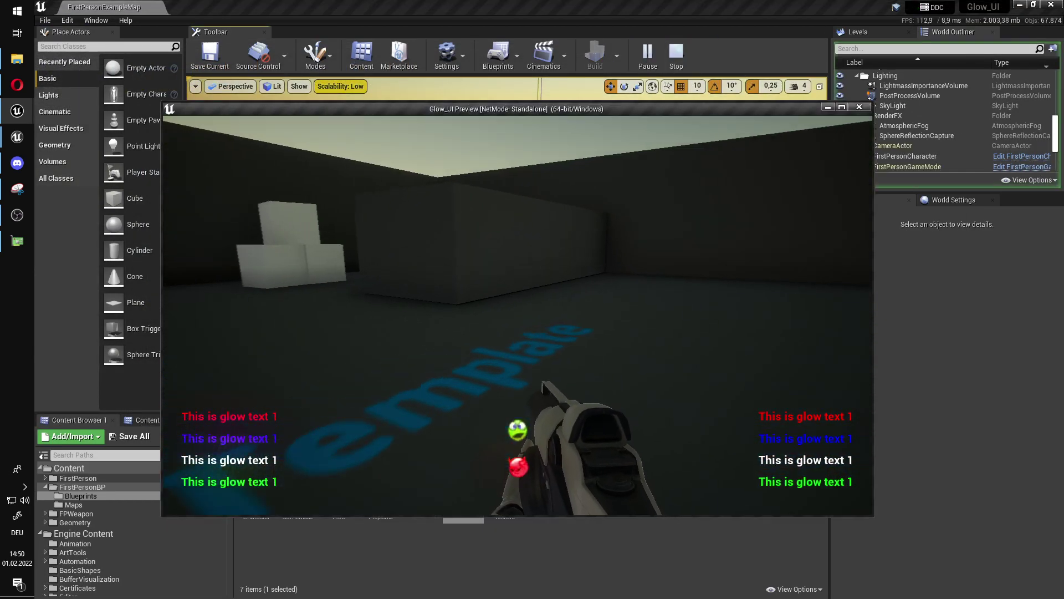
pyautogui.press('w')
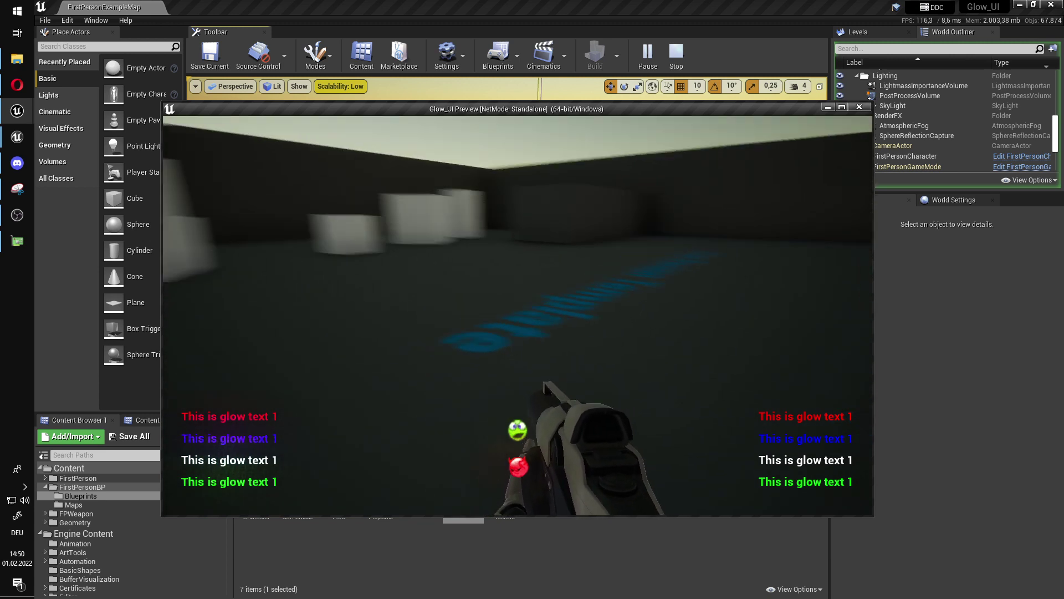
pyautogui.press('w')
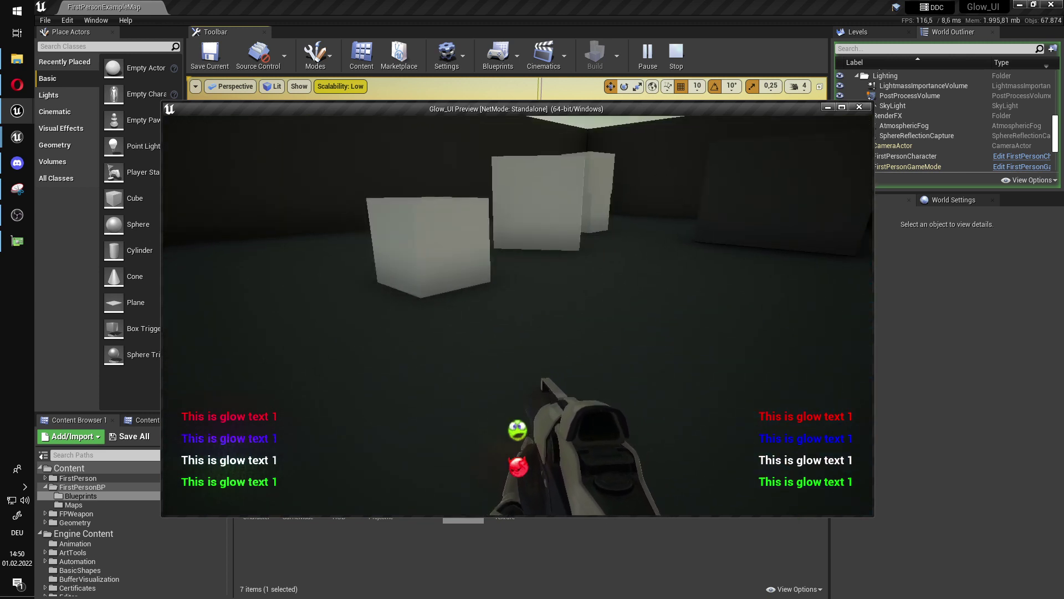
pyautogui.press('w')
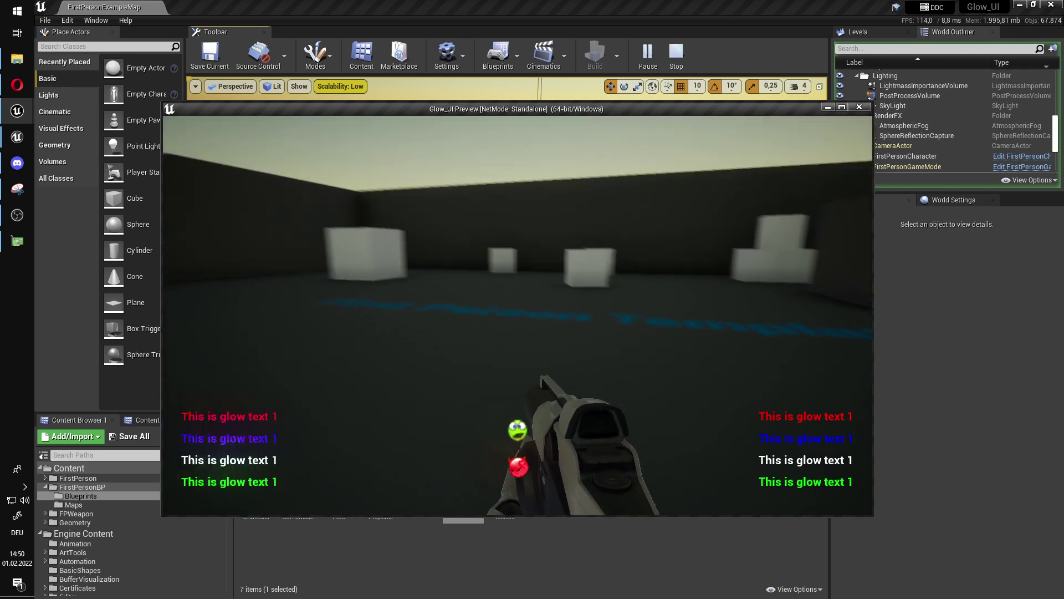
pyautogui.press('w')
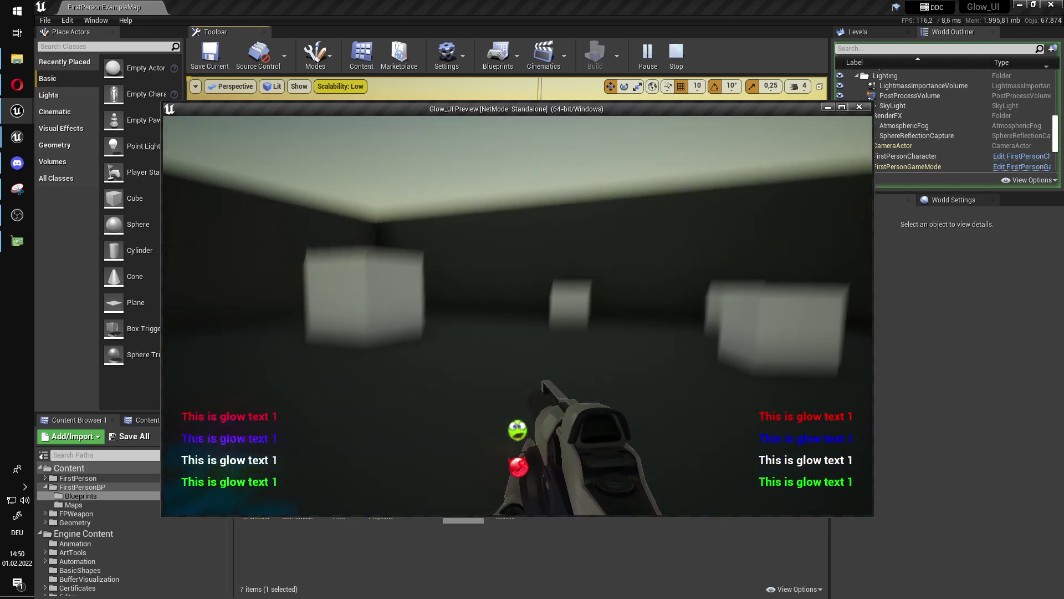
pyautogui.press('Escape')
# Reopen Glow_UI_TEX, set the Multiply node's Const B to 32, and apply and save the material.
pyautogui.doubleClick(459, 487)
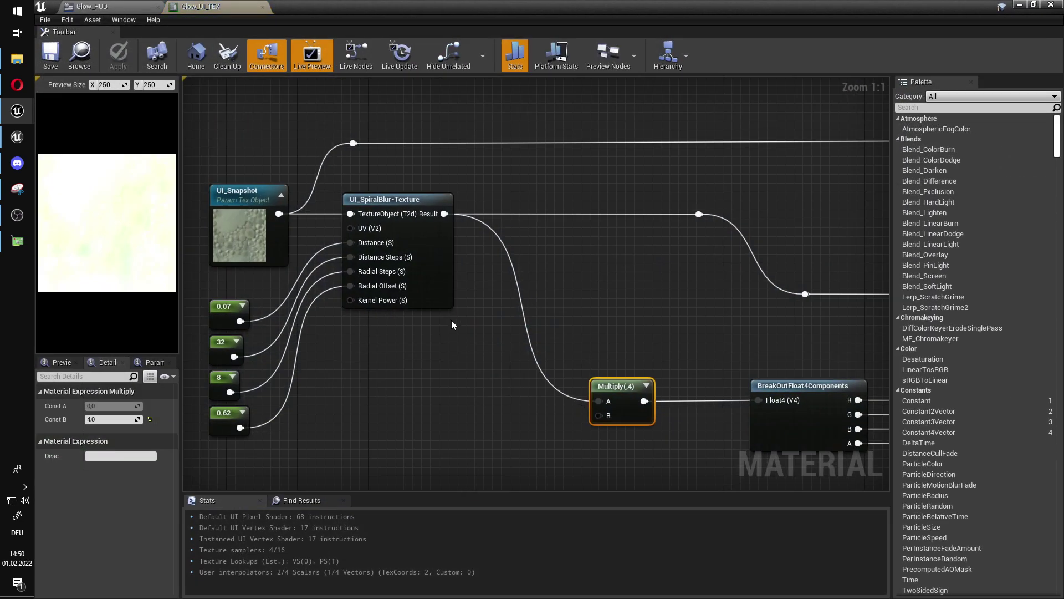
pyautogui.scroll(3, 585, 344)
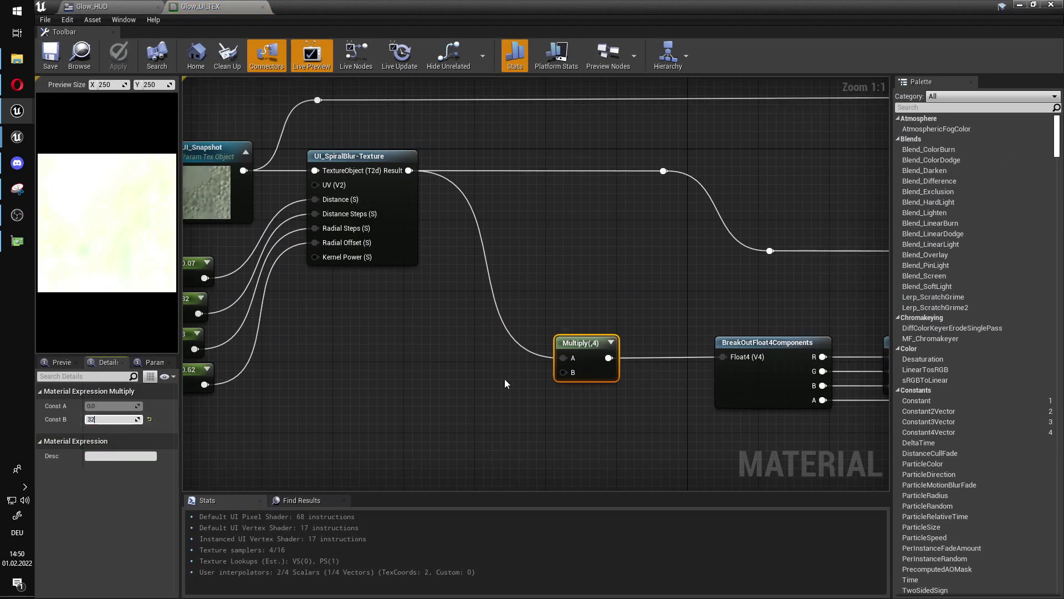
pyautogui.press('Return')
pyautogui.moveTo(510, 383); pyautogui.dragTo(518, 432, button='right')
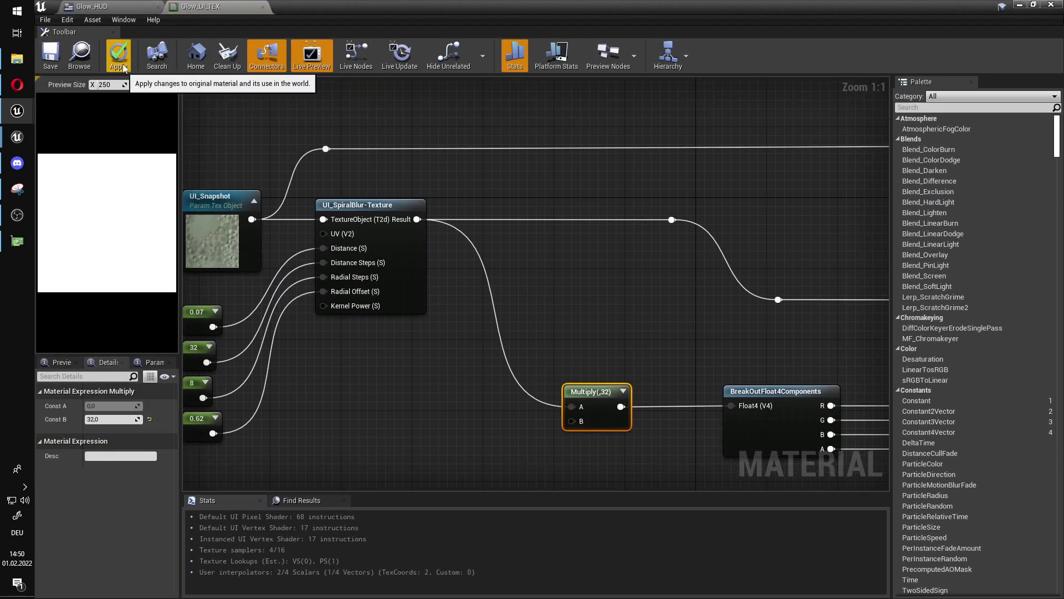
pyautogui.click(56, 61)
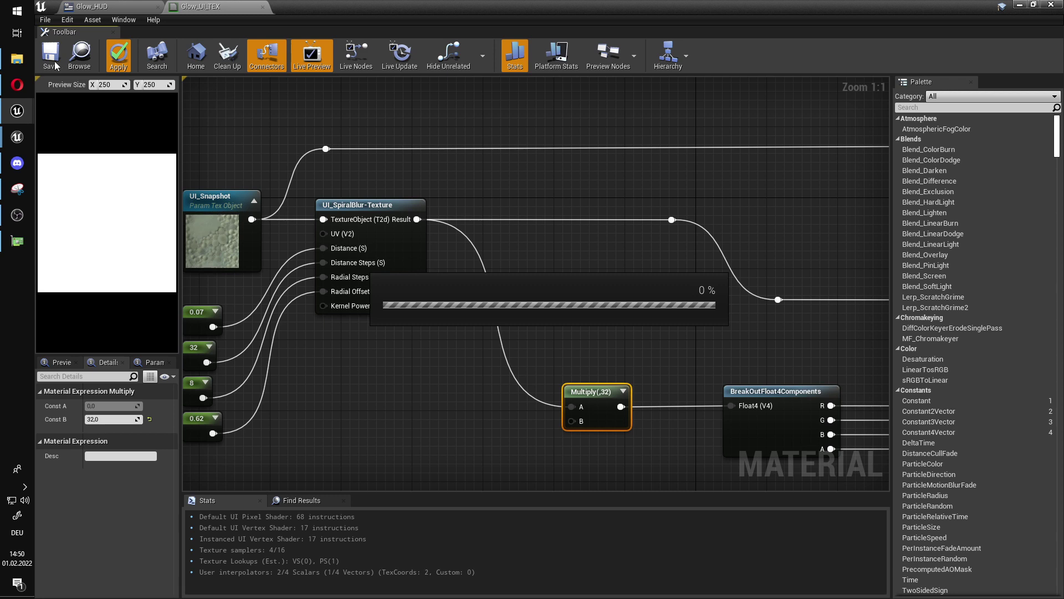
# Play the level with the 32 multiplier, move around to inspect the HUD glow, and release the mouse cursor from the game.
pyautogui.click(1020, 6)
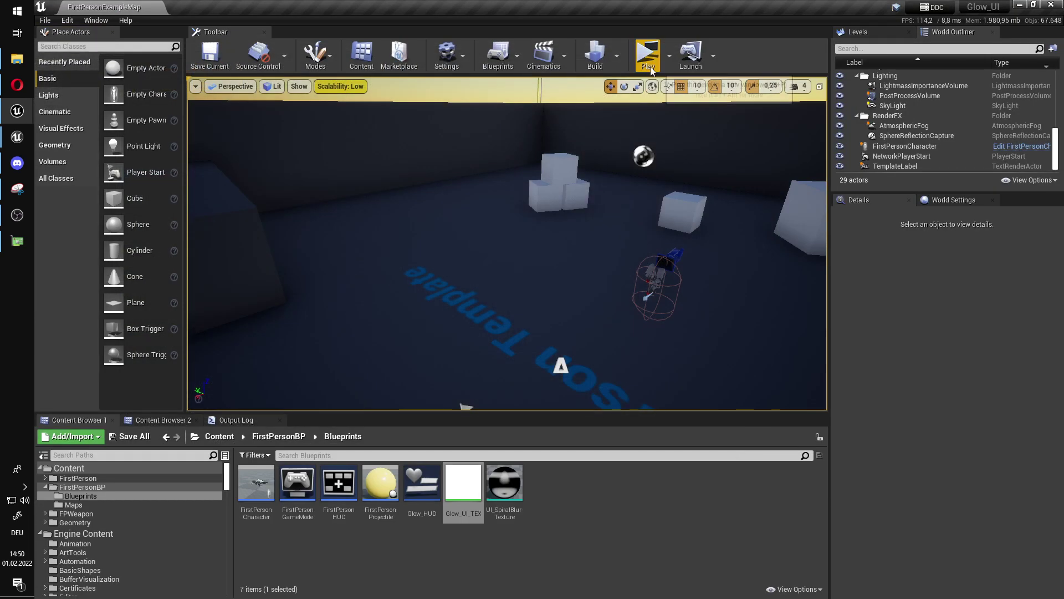
pyautogui.press('w')
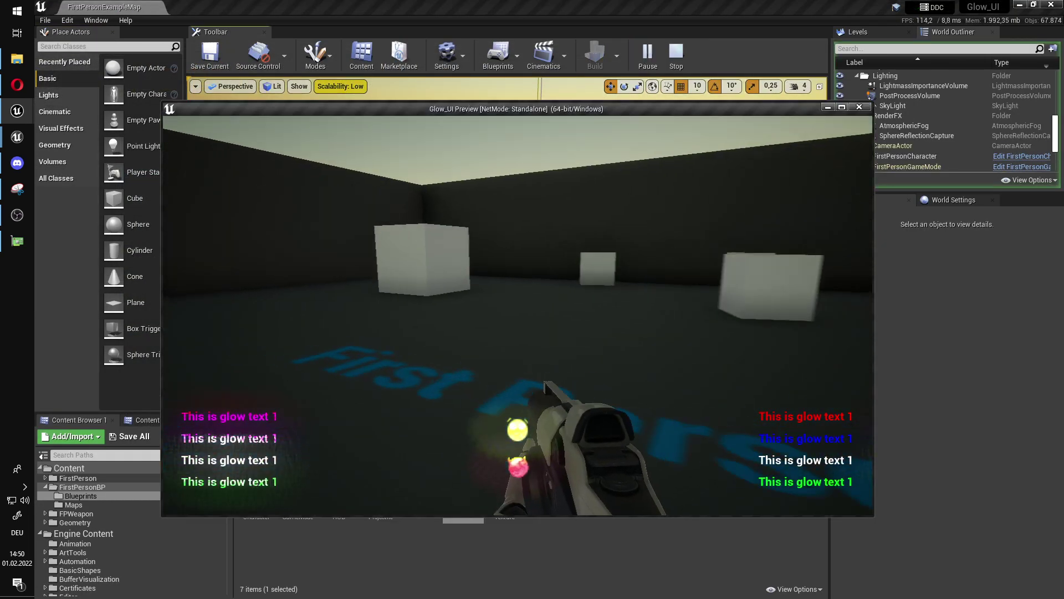
pyautogui.press('w')
pyautogui.press('s')
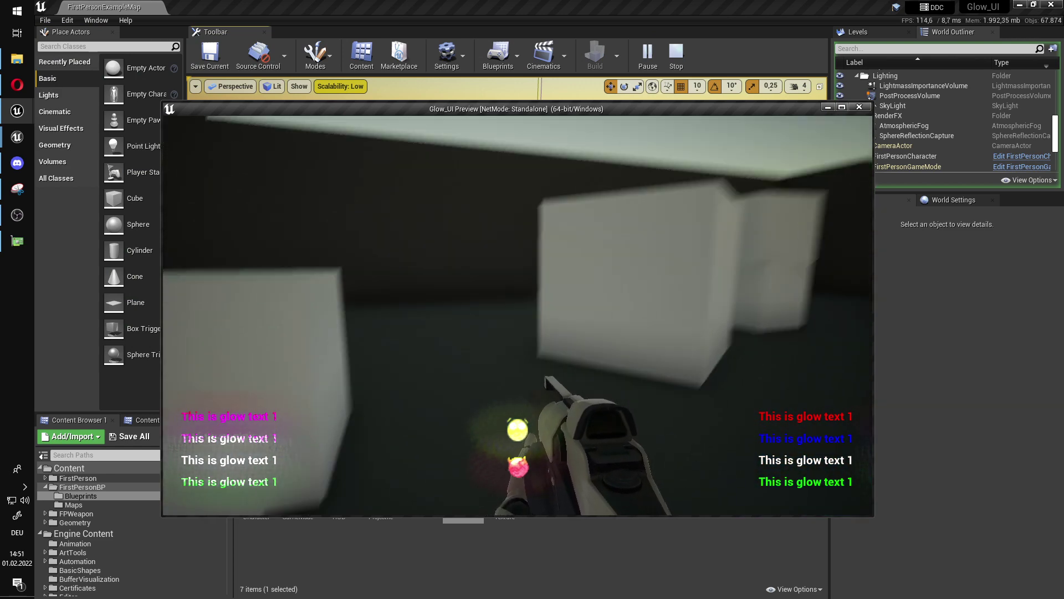
pyautogui.hotkey('shift', 'F1')
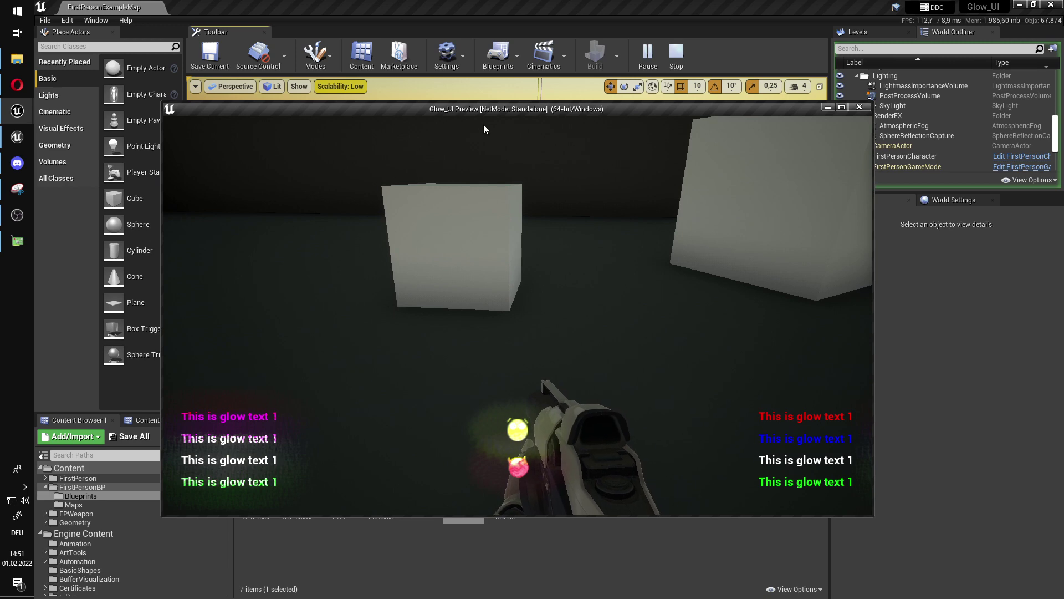
# Maximize the running game preview, inspect the HUD glow at full size, and switch back to the editor without stopping play.
pyautogui.doubleClick(487, 108)
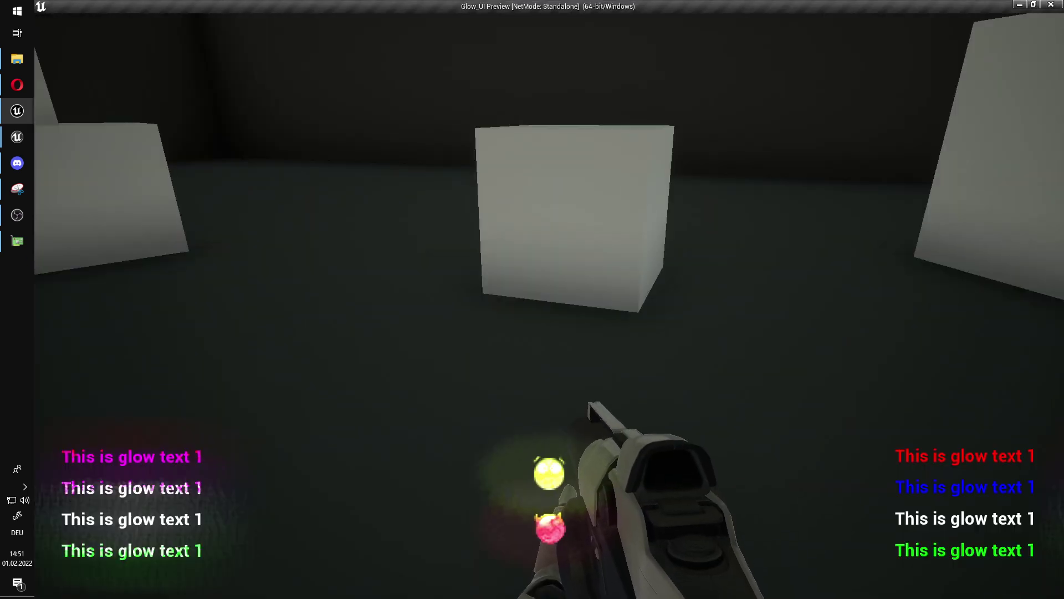
pyautogui.press('space')
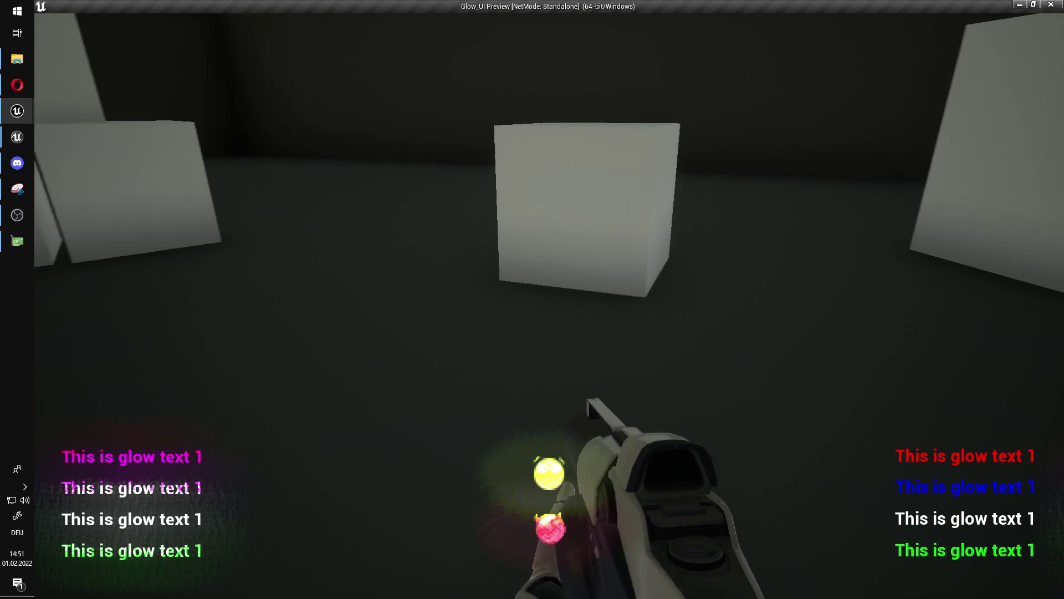
pyautogui.press('Escape')
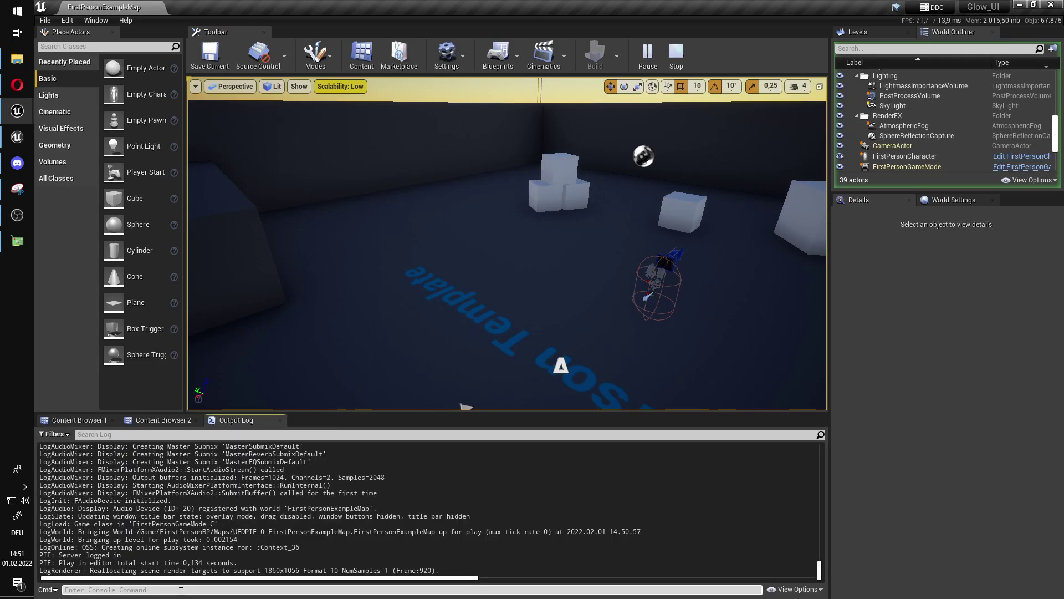
# Run the console commands stat fps and stat UNIT, and return to the game preview to check performance with the glow active.
pyautogui.write('stat fps')
pyautogui.press('Return')
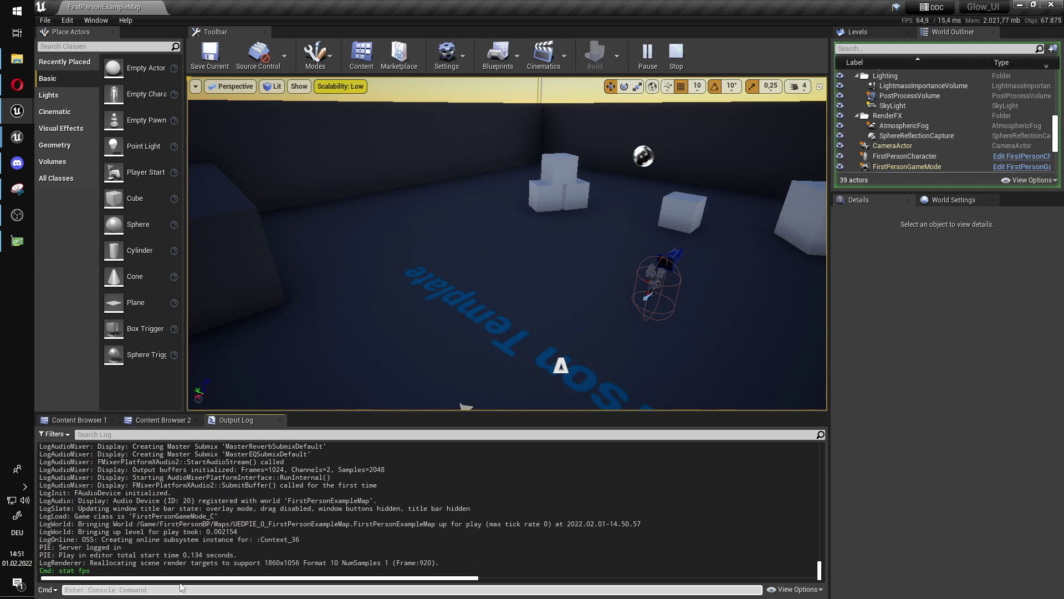
pyautogui.write('stat UNIT')
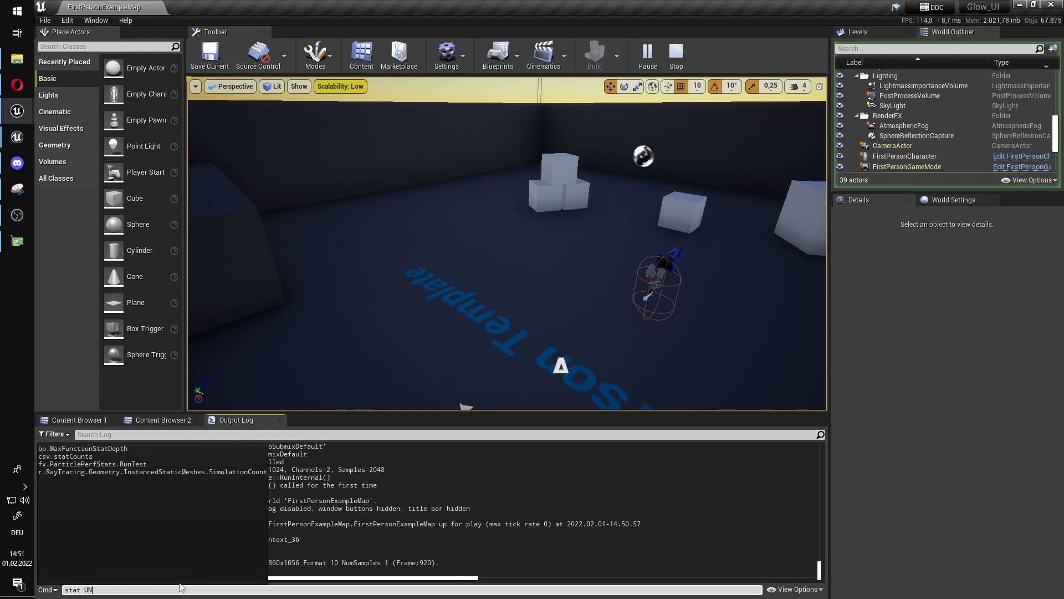
pyautogui.press('Return')
pyautogui.hotkey('alt', 'Tab')
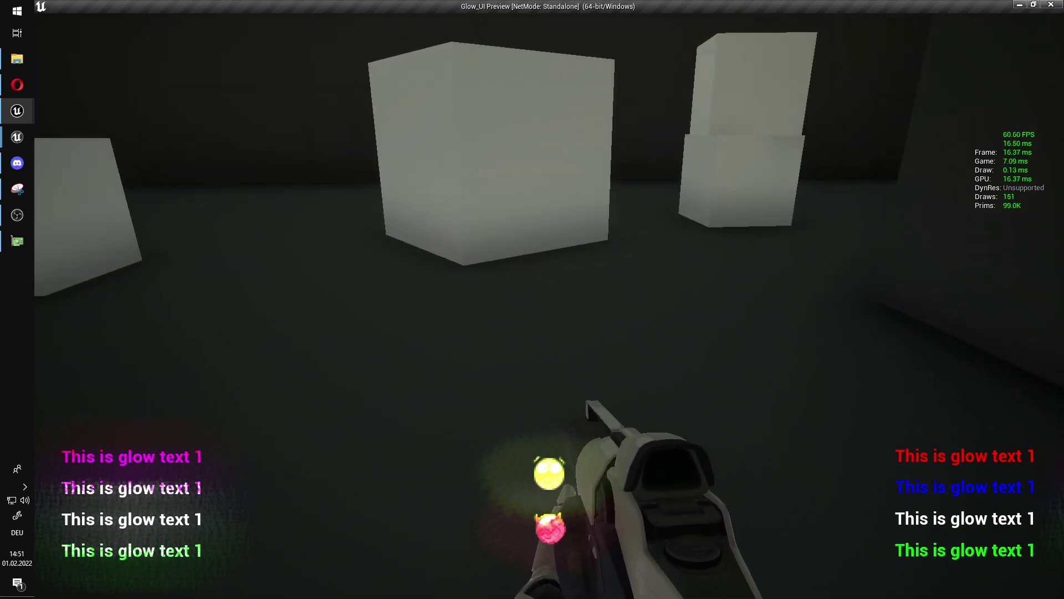
# Stop the play session and clear the Output Log.
pyautogui.press('Escape')
pyautogui.rightClick(207, 488)
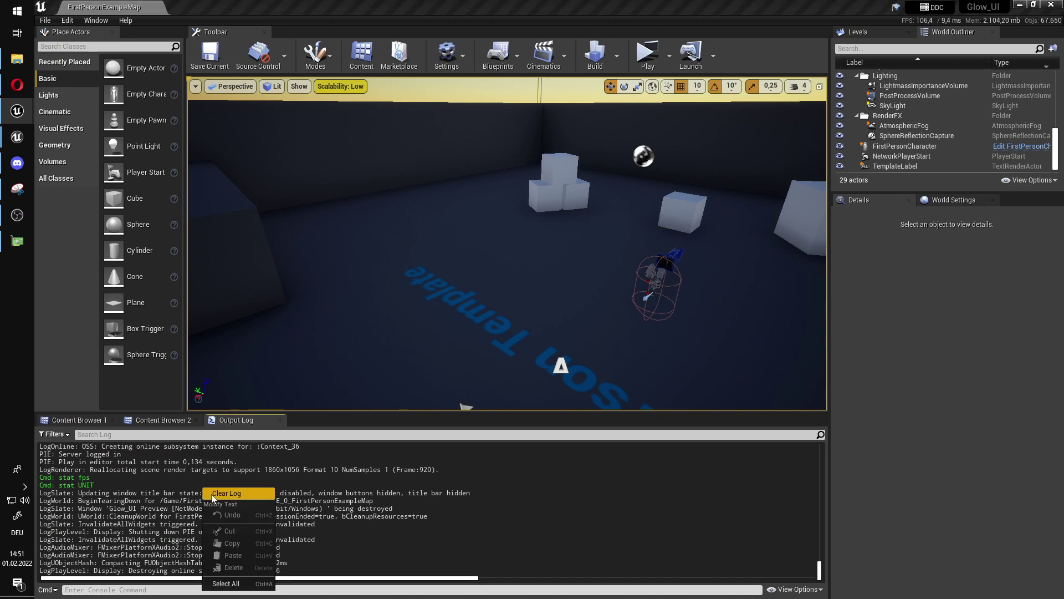
pyautogui.click(215, 494)
# Reopen Glow_UI_TEX, set the constant feeding the blur's Distance input to 0.02, and apply and save the material.
pyautogui.click(17, 110)
pyautogui.click(78, 176)
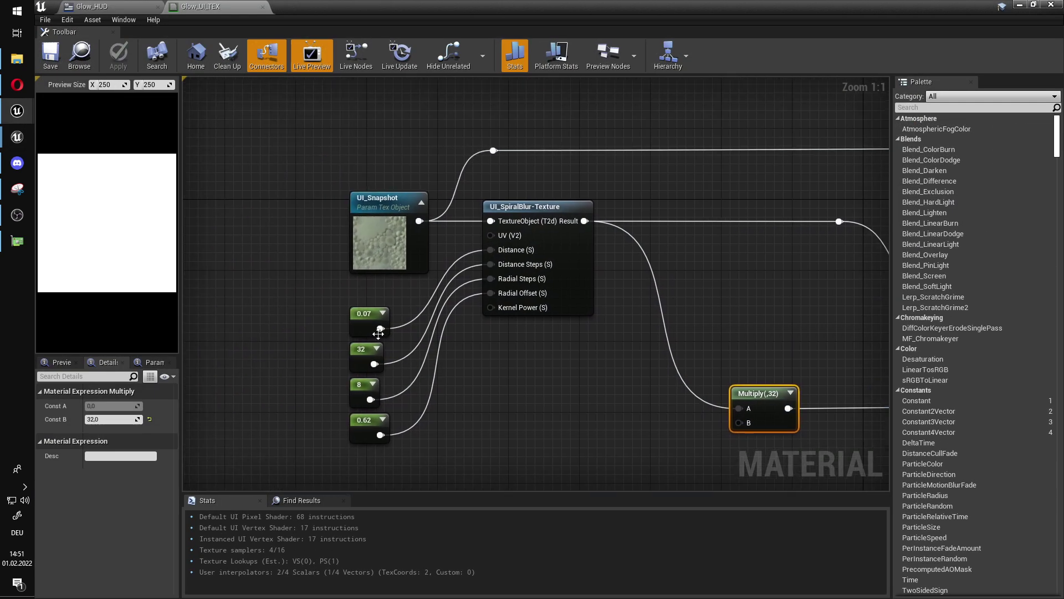
pyautogui.click(366, 320)
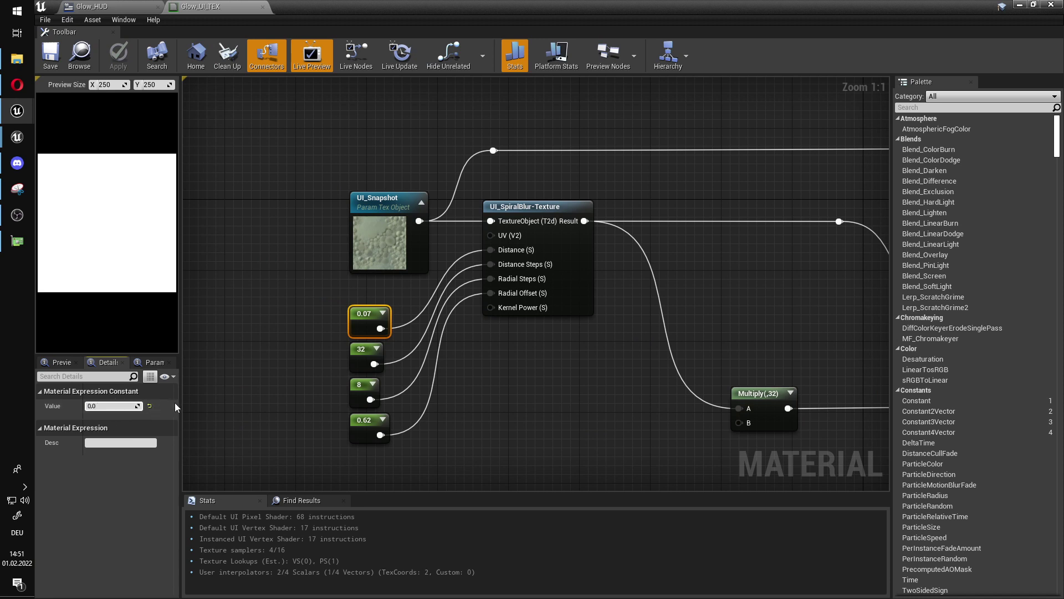
pyautogui.write('0.02')
pyautogui.press('Return')
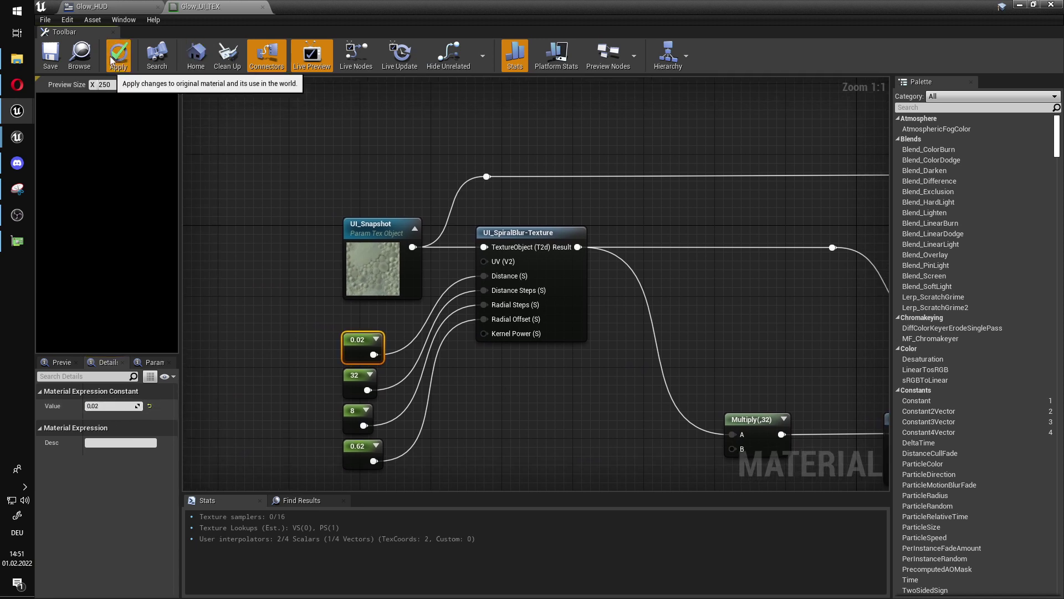
pyautogui.click(51, 55)
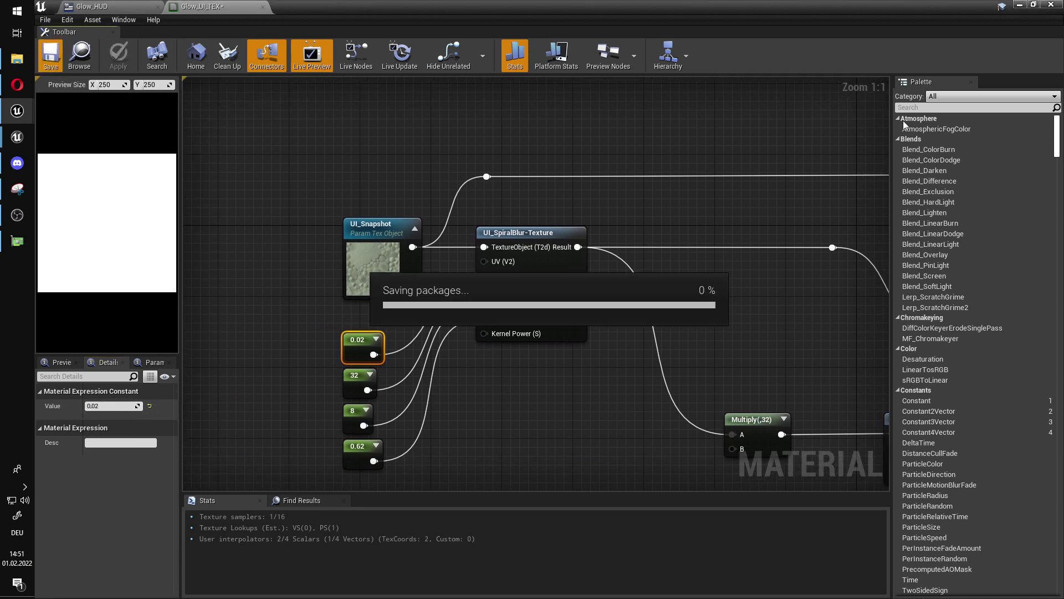
# Play the level and move around to inspect the HUD glow and frame rate with the 0.02 blur distance.
pyautogui.click(1022, 4)
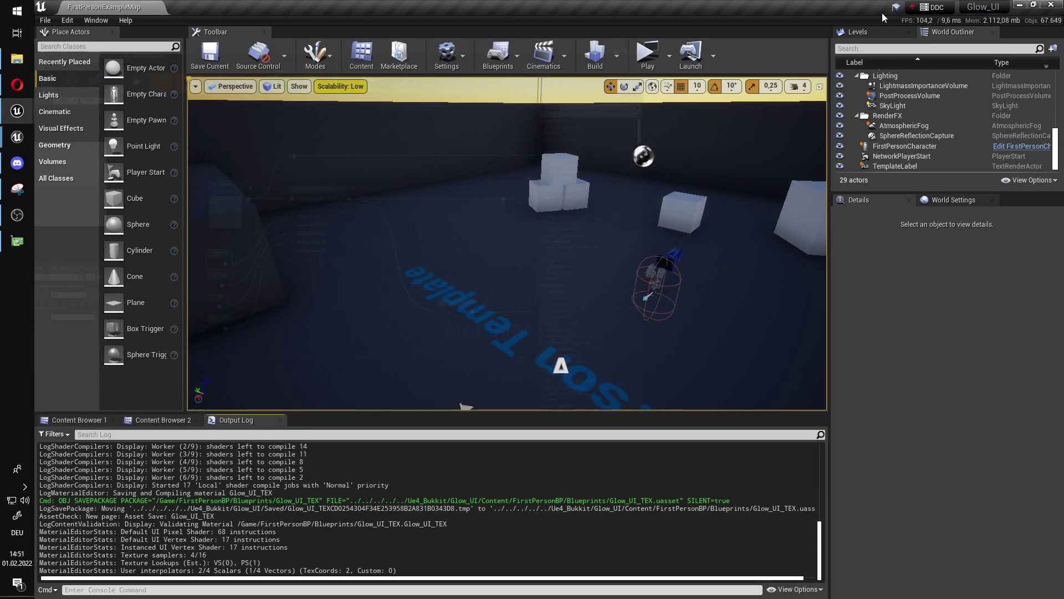
pyautogui.click(647, 54)
pyautogui.press('w')
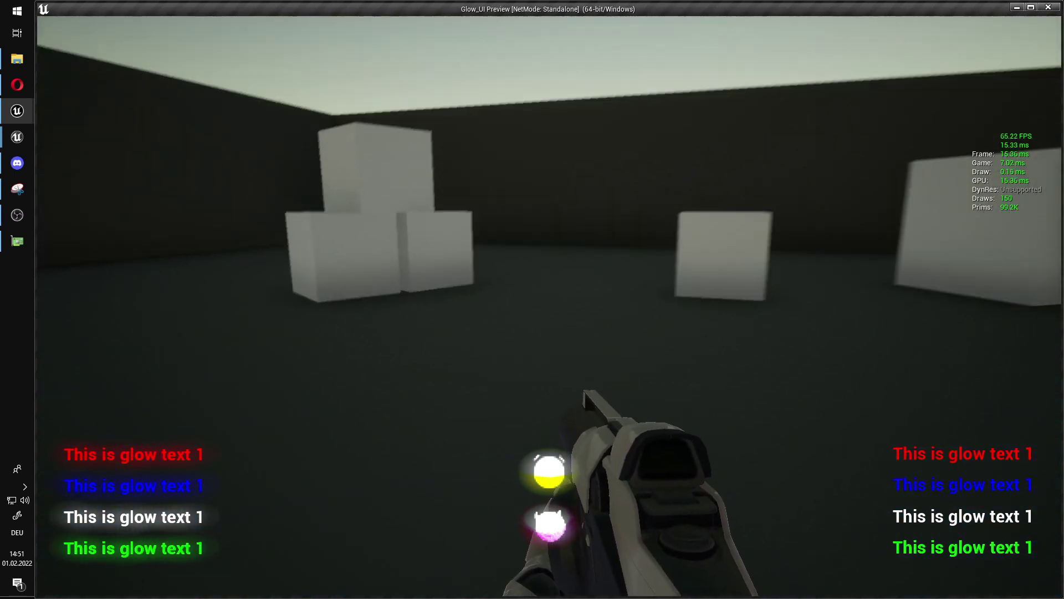
pyautogui.press('w')
pyautogui.press('space')
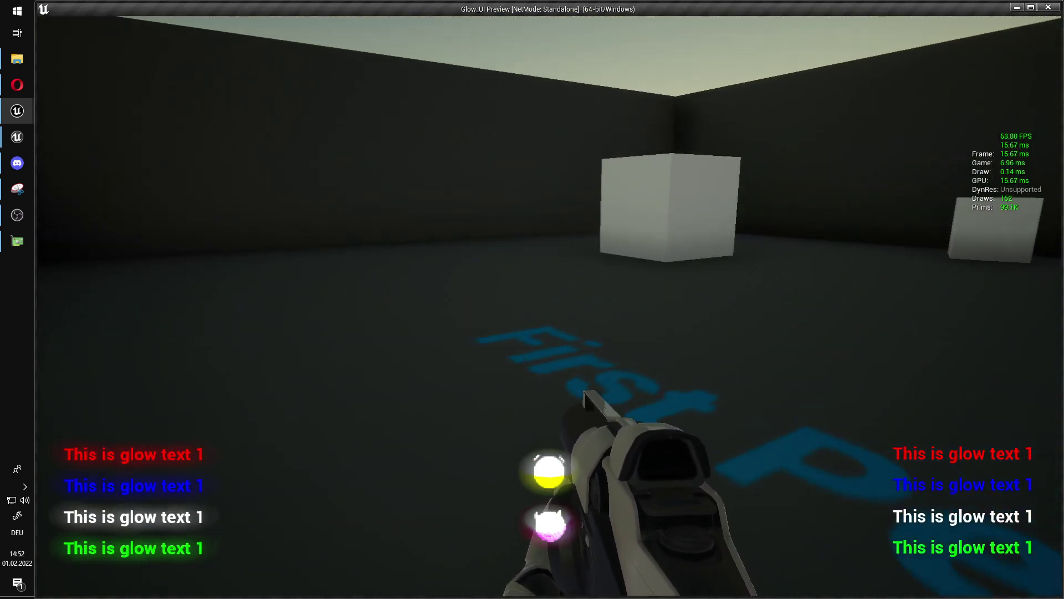
# End the game preview and empty the Output Log.
pyautogui.press('Escape')
pyautogui.rightClick(199, 449)
pyautogui.click(218, 455)
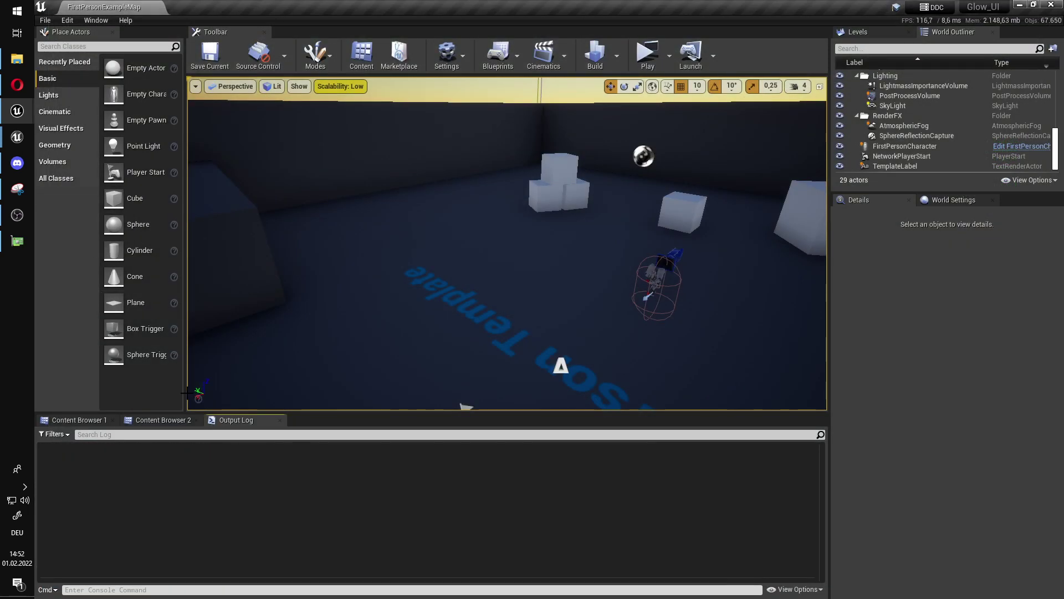
# Bring up Glow_UI_TEX, set the Multiply node's Const B to 8, and apply and save the material.
pyautogui.click(15, 111)
pyautogui.click(17, 113)
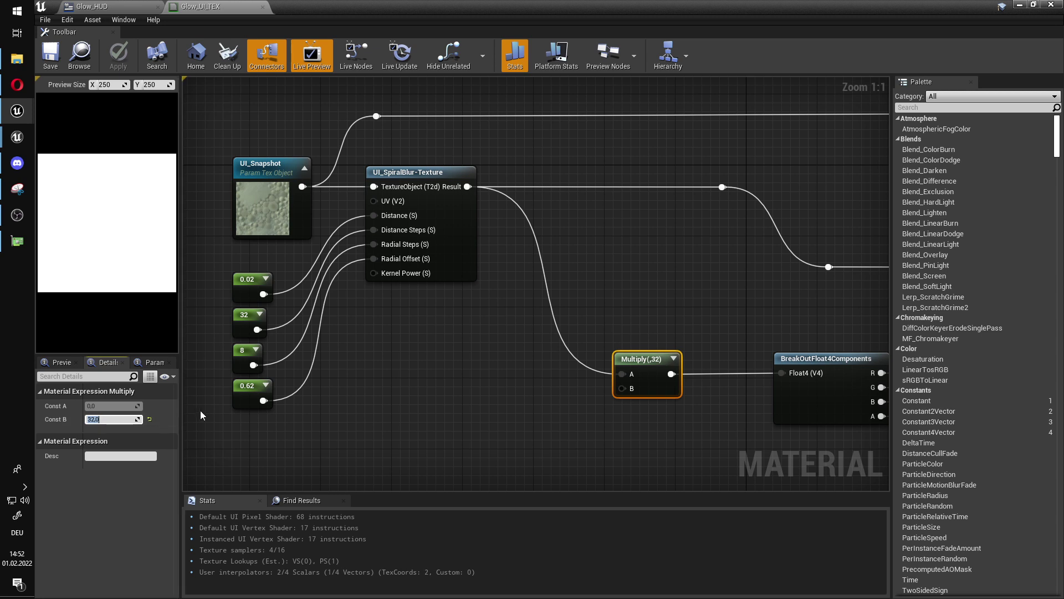
pyautogui.moveTo(347, 406); pyautogui.dragTo(350, 434, button='right')
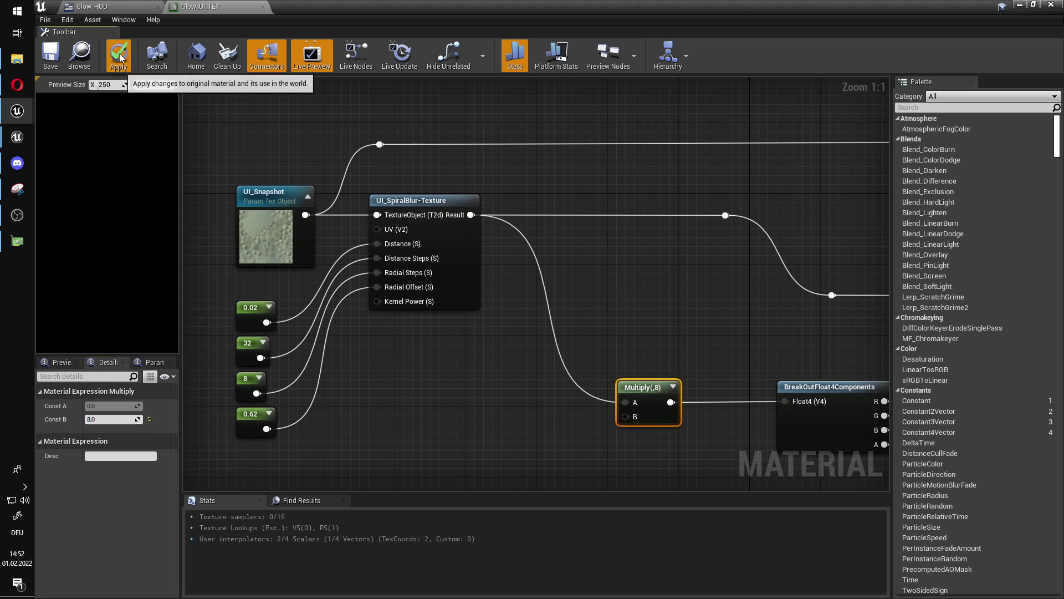
pyautogui.click(48, 66)
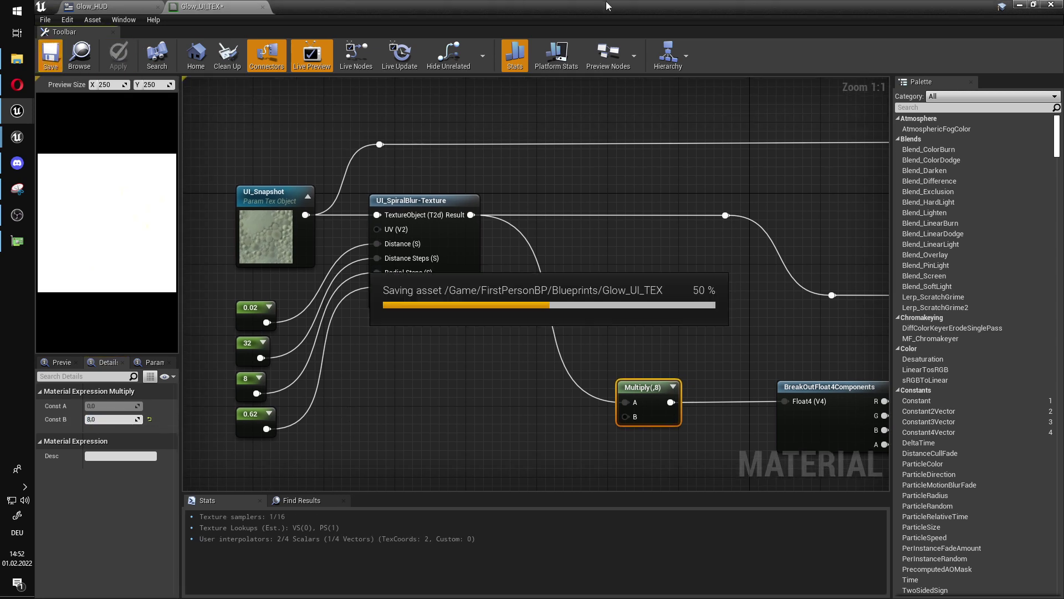
# Play the level and walk around to inspect the HUD glow with the multiplier of 8, and stop playing.
pyautogui.doubleClick(713, 5)
pyautogui.click(648, 56)
pyautogui.press('w')
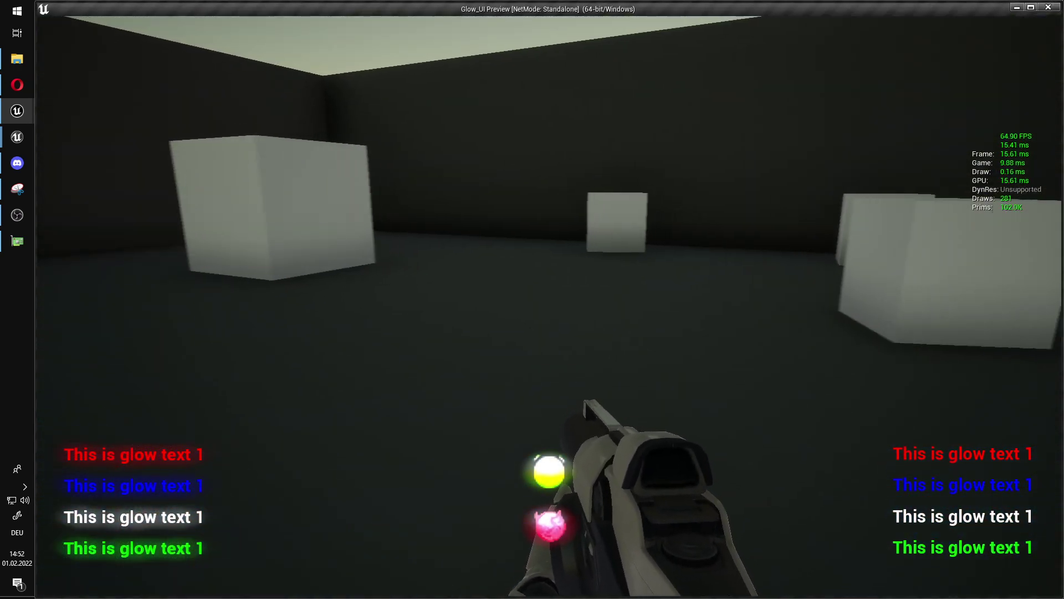
pyautogui.press('s')
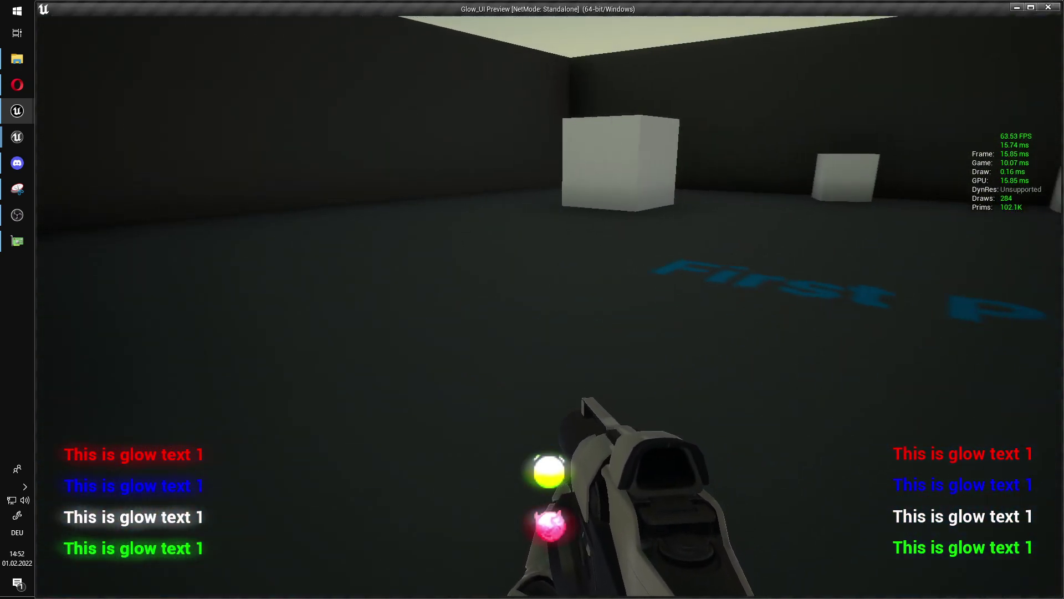
pyautogui.press('w')
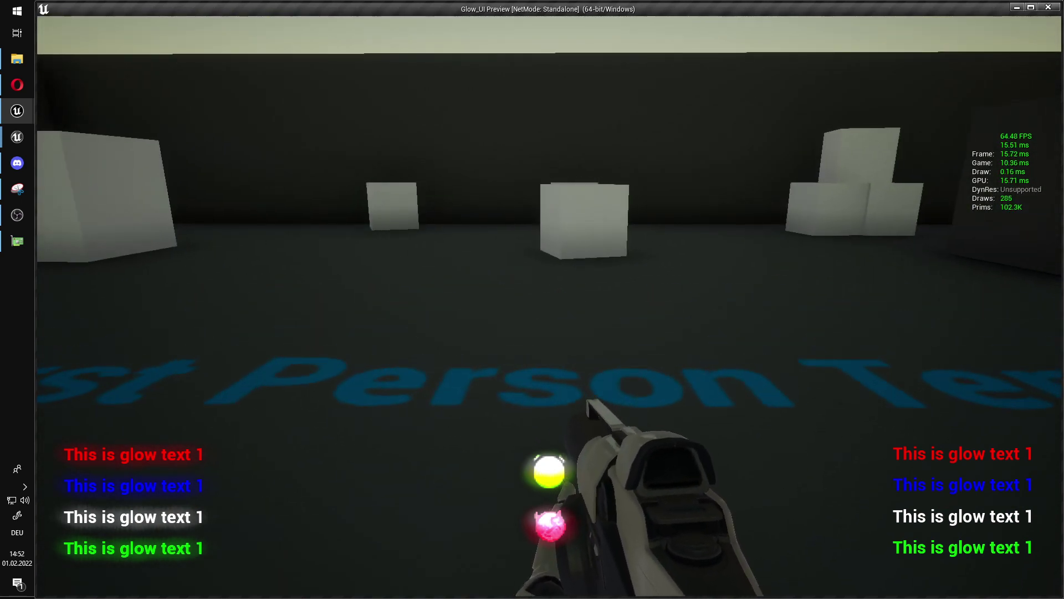
pyautogui.press('w')
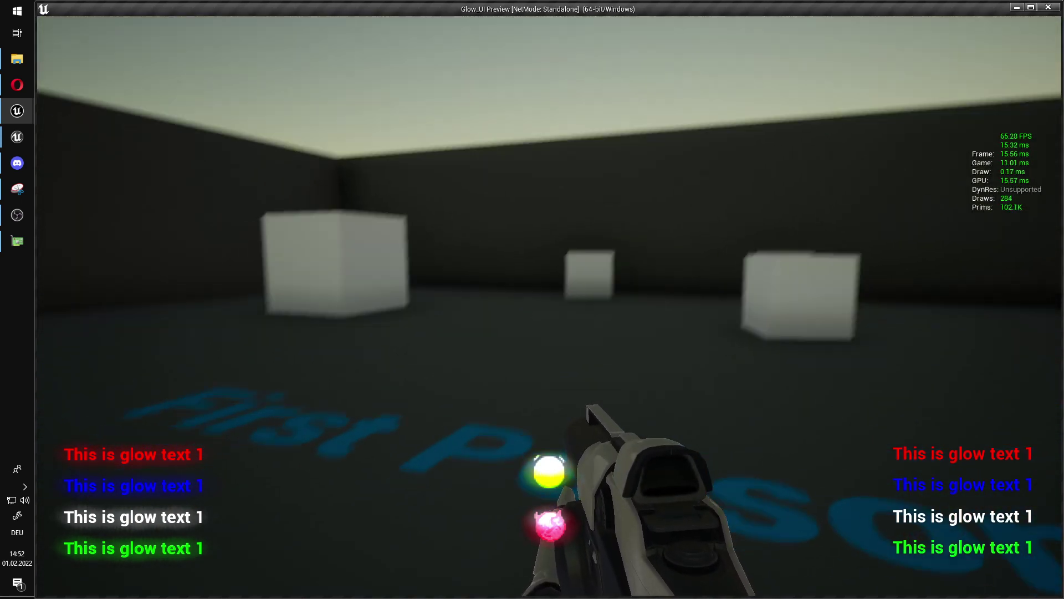
pyautogui.press('Escape')
# Open Glow_HUD and review the UI_Glow overlay, its parent Retainer Box and the root widget in the hierarchy.
pyautogui.doubleClick(809, 157)
pyautogui.click(138, 7)
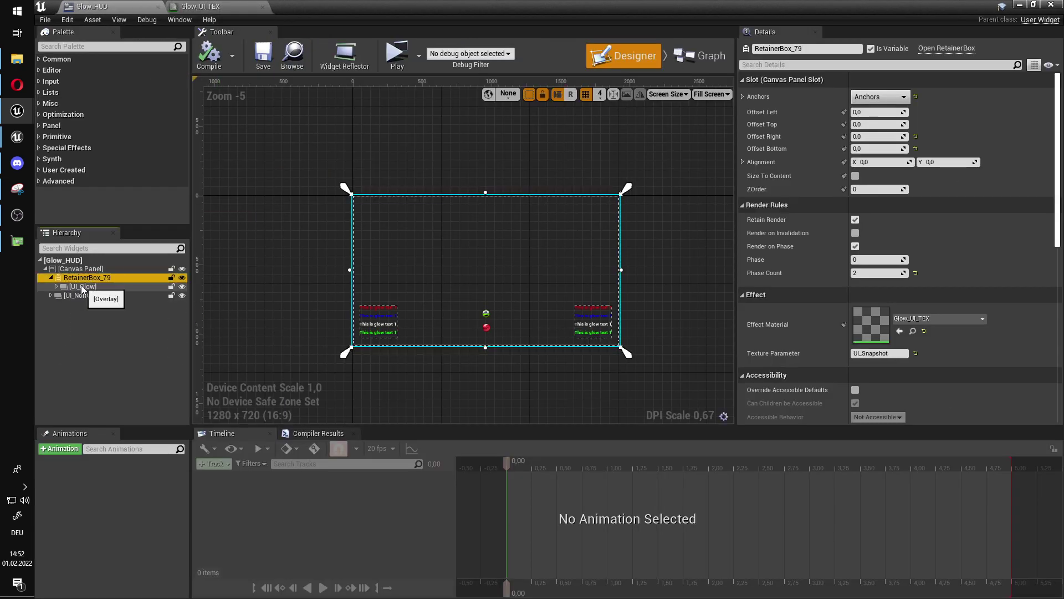
pyautogui.click(81, 288)
pyautogui.click(83, 278)
pyautogui.click(81, 260)
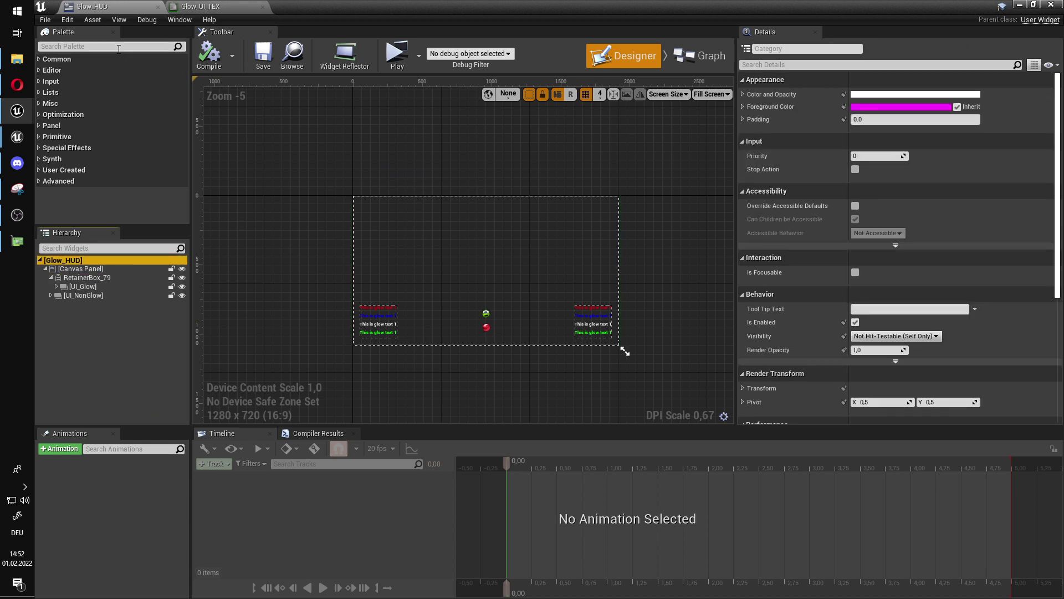
# Add an Overlay from the palette under the Canvas Panel beside UI_NonGlow as a demonstration, and delete it.
pyautogui.write('overlay')
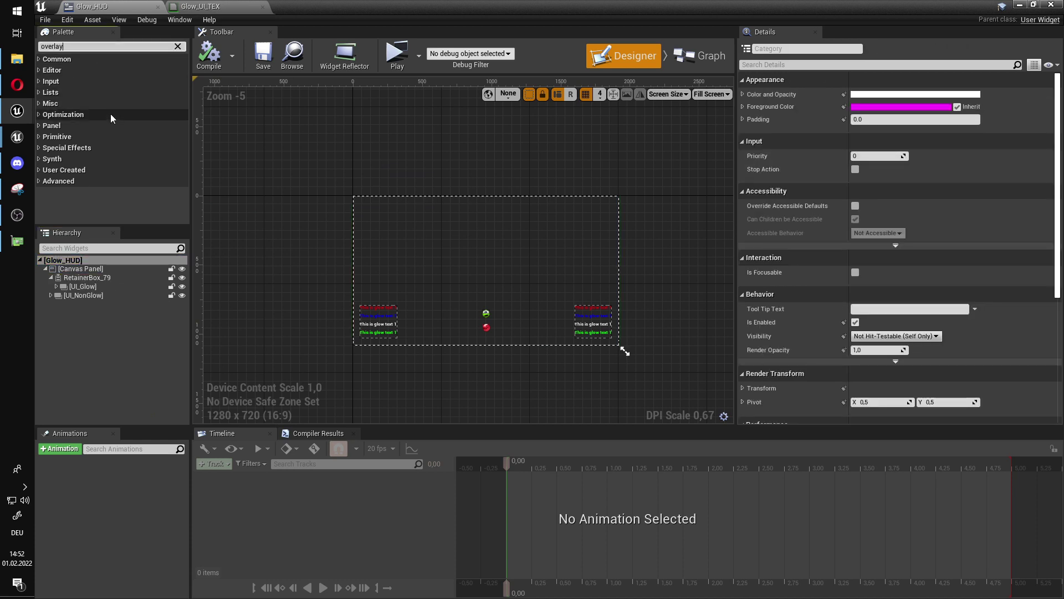
pyautogui.moveTo(62, 72); pyautogui.dragTo(77, 270)
pyautogui.click(80, 303)
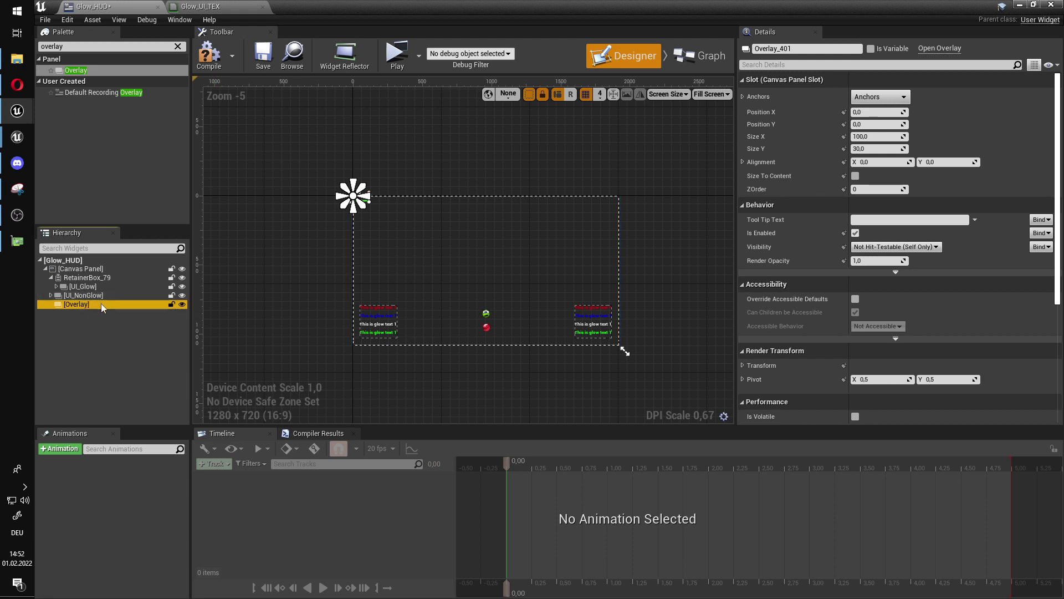
pyautogui.press('Up')
pyautogui.click(90, 304)
pyautogui.doubleClick(89, 294)
pyautogui.moveTo(73, 304); pyautogui.dragTo(82, 290)
pyautogui.click(81, 303)
pyautogui.press('Delete')
# Select UI_Glow and its parent Retainer Box to show the glow setup, and compile and save Glow_HUD.
pyautogui.click(78, 288)
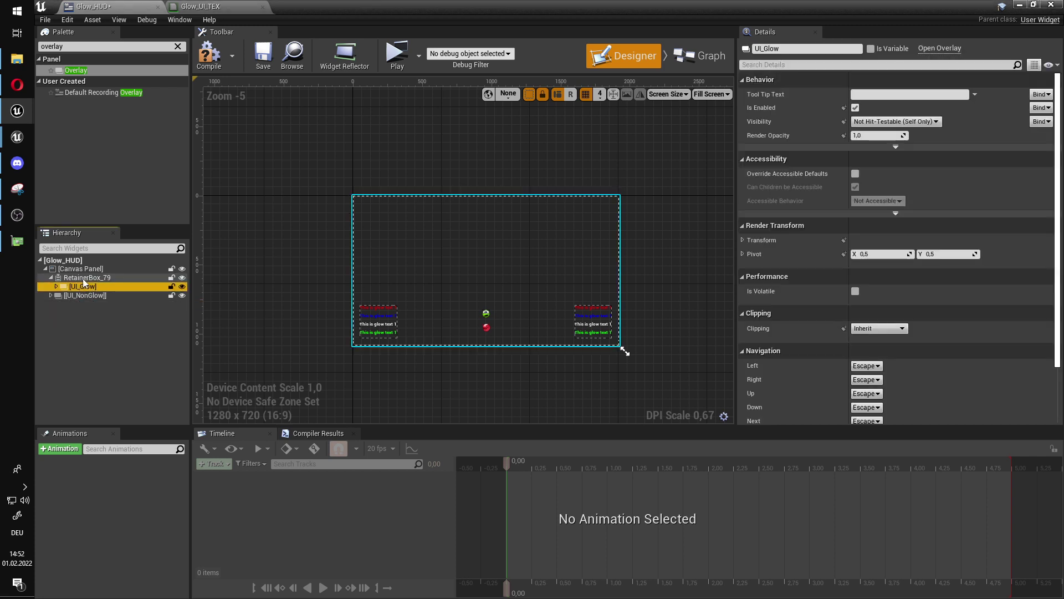
pyautogui.click(83, 280)
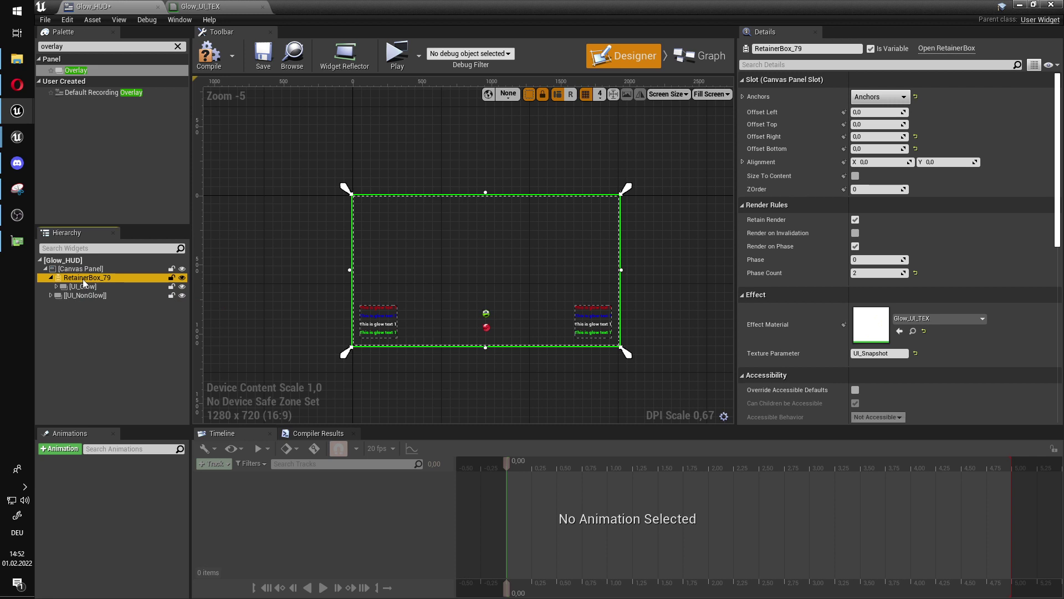
pyautogui.moveTo(363, 307); pyautogui.dragTo(393, 295, button='right')
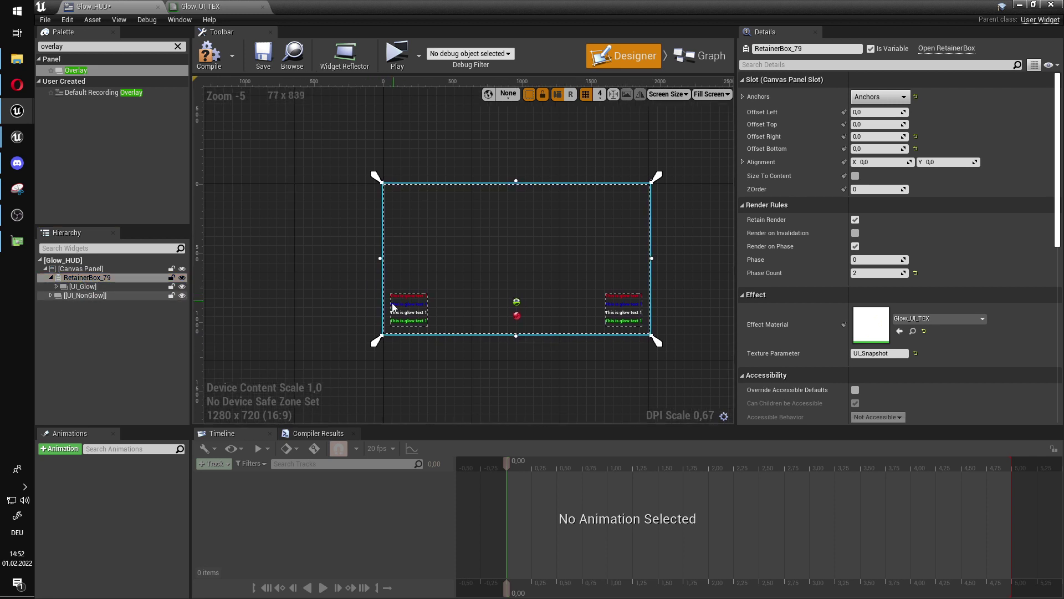
pyautogui.click(210, 67)
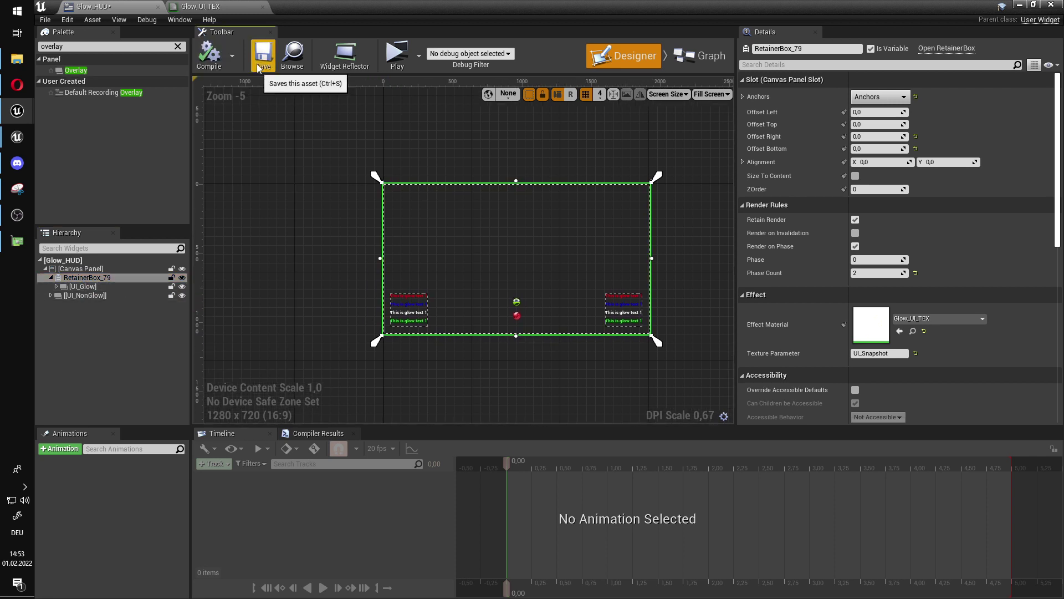
pyautogui.click(258, 67)
# Compare the non-glowing overlay with the Retainer Box that holds the glowing elements in the hierarchy.
pyautogui.click(92, 295)
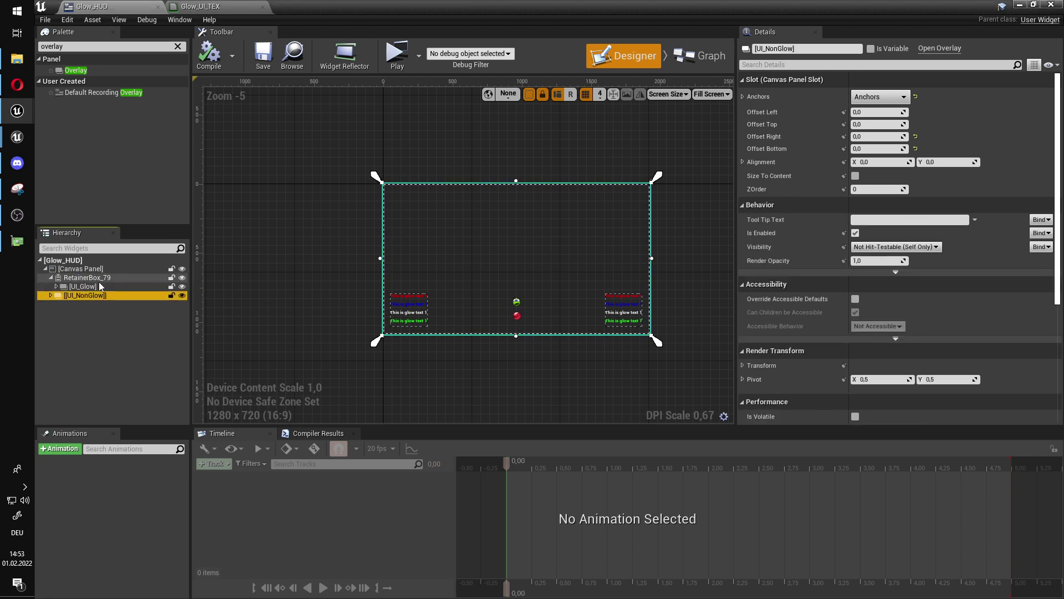
pyautogui.click(97, 281)
pyautogui.click(94, 295)
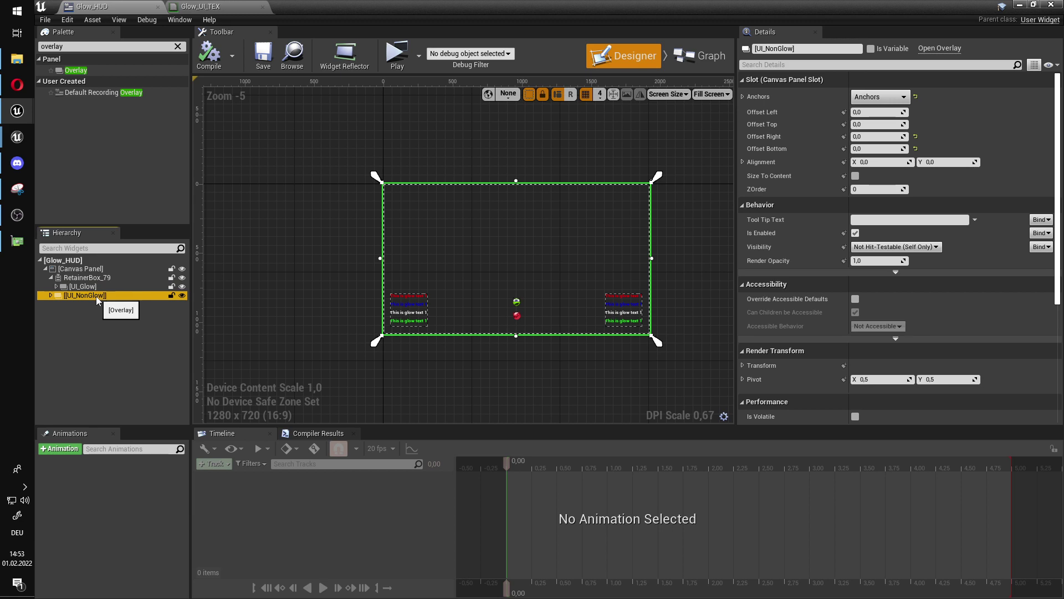
# Play the level to compare the glowing and non-glowing HUD text, and stop playing.
pyautogui.doubleClick(565, 3)
pyautogui.click(648, 54)
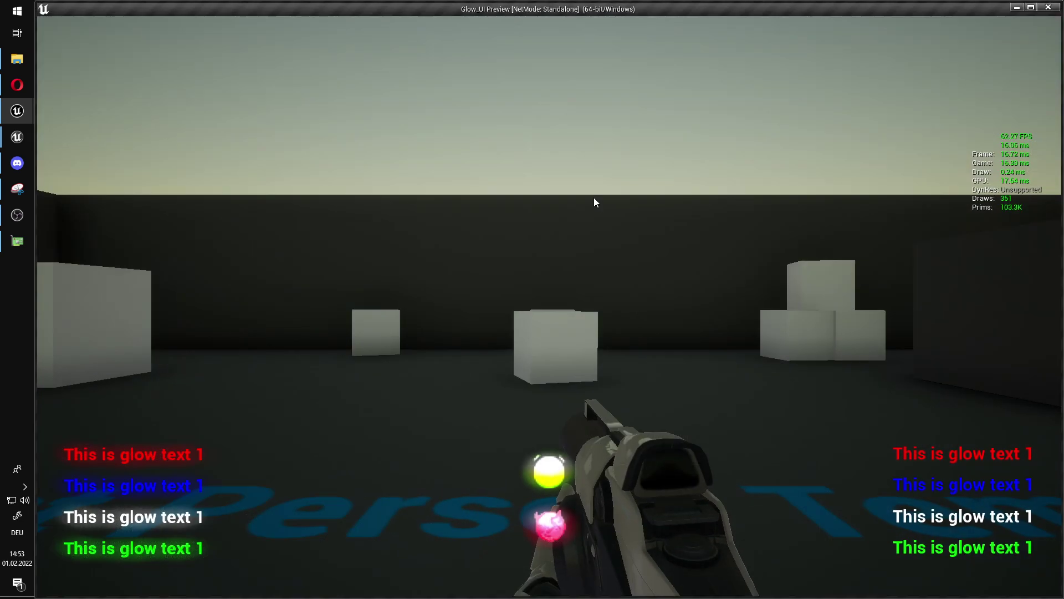
pyautogui.press('w')
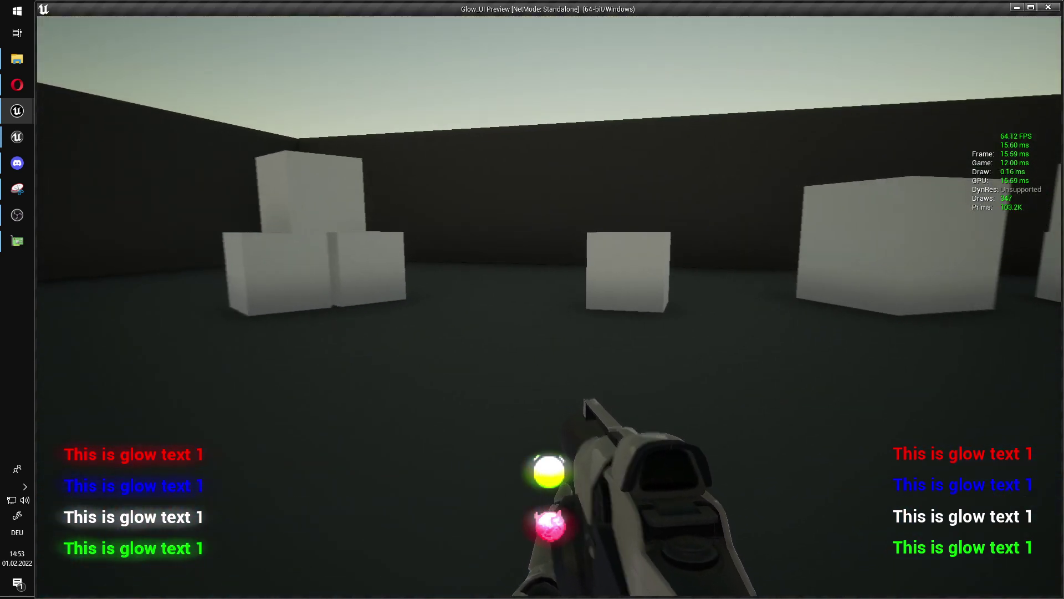
pyautogui.press('Escape')
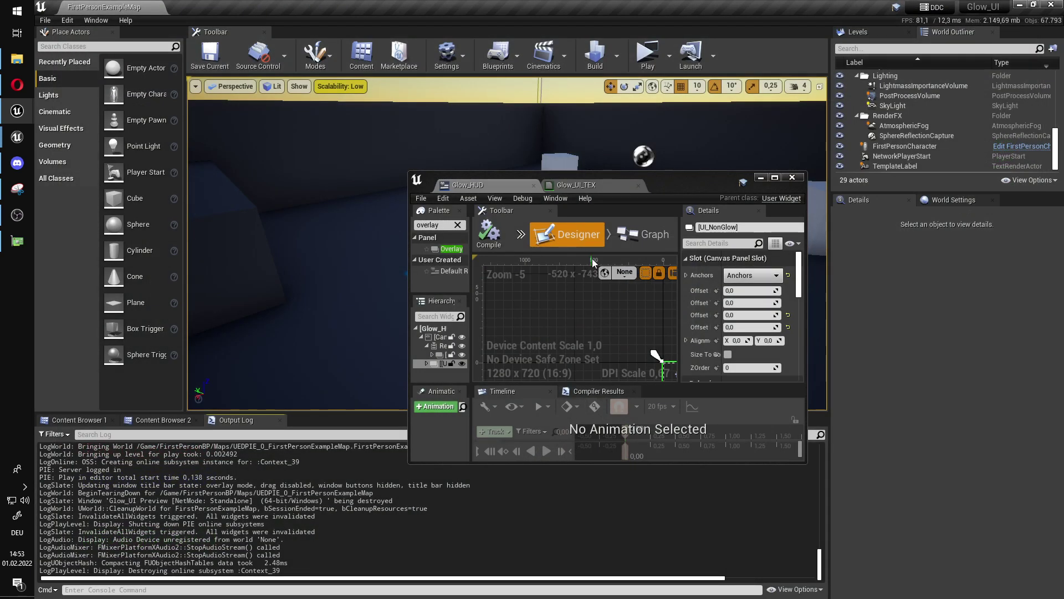
# Compile Glow_HUD, move its window higher over the level editor, and save the widget.
pyautogui.click(489, 233)
pyautogui.moveTo(681, 177); pyautogui.dragTo(631, 107)
pyautogui.click(263, 55)
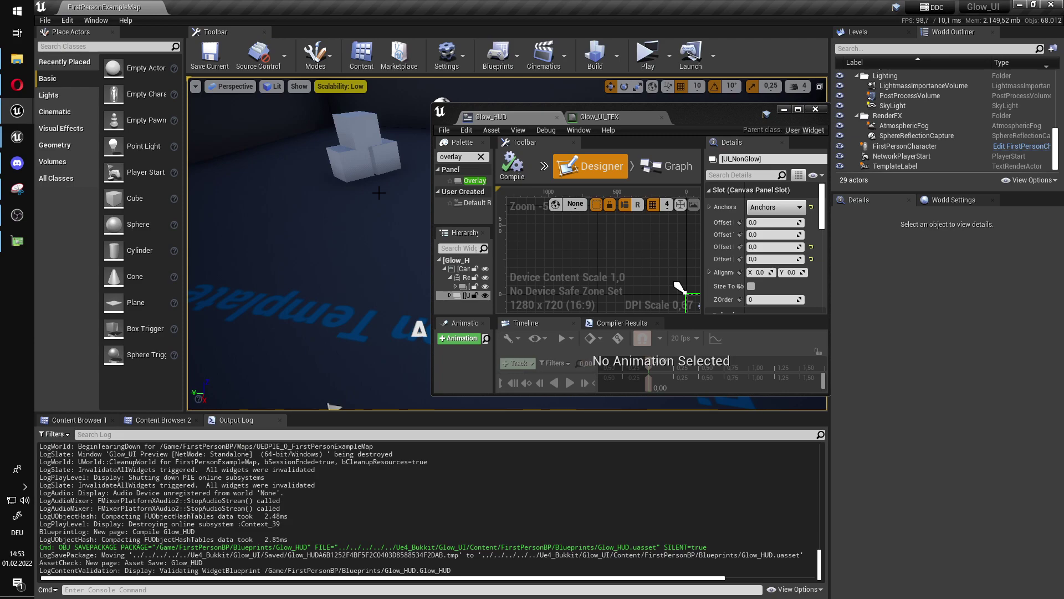